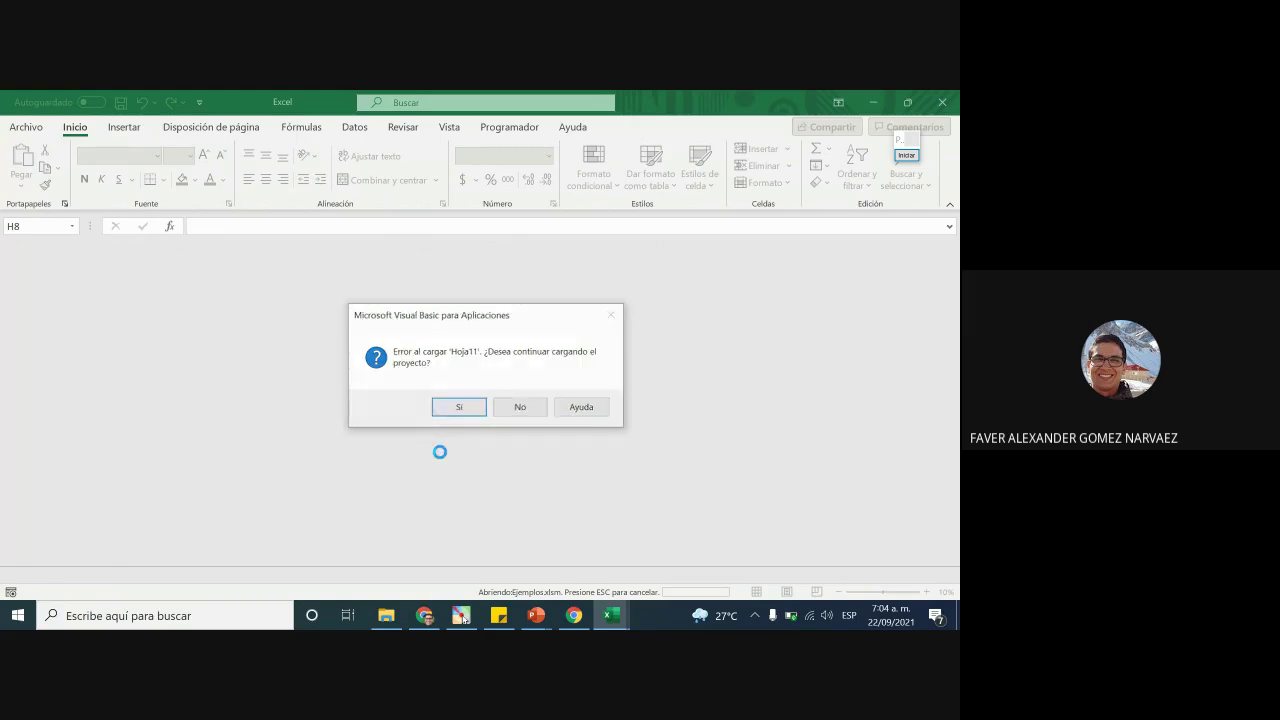
Continue loading the VBA project of Ejemplos.xlsm past each worksheet loading error
left_click(479, 412)
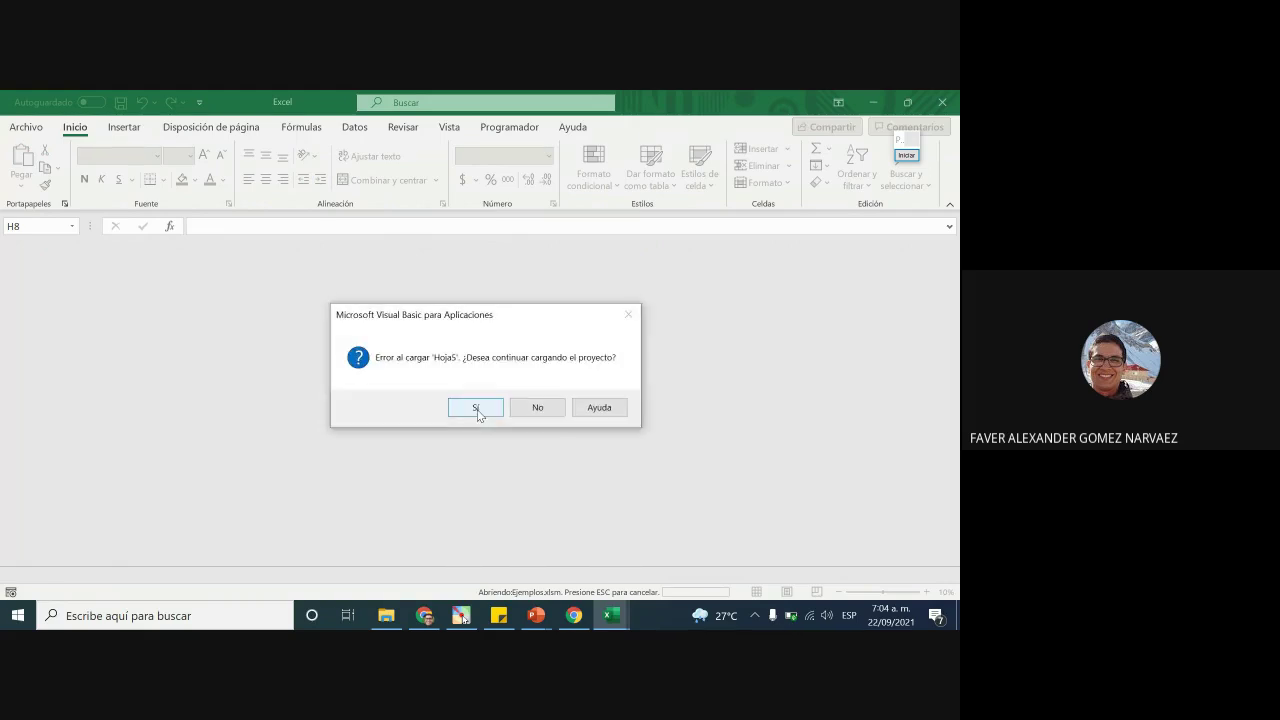
left_click(478, 410)
left_click(476, 408)
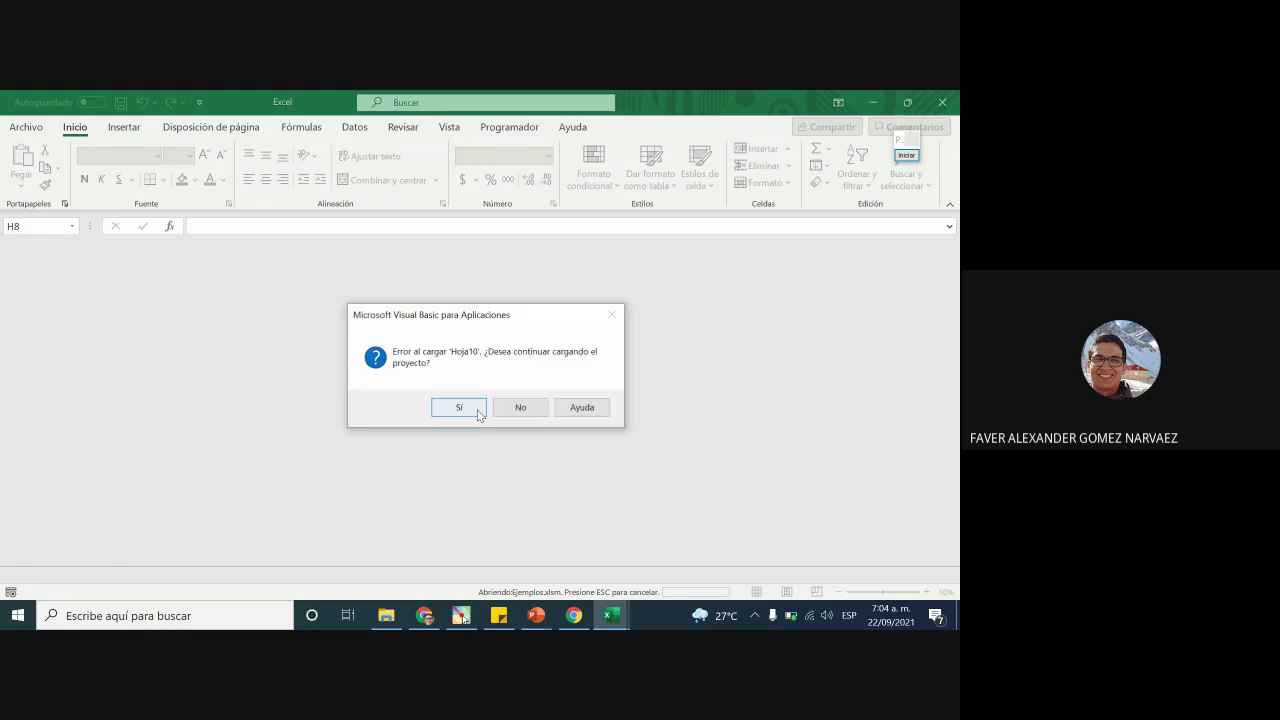
left_click(459, 408)
left_click(459, 408)
left_click(479, 412)
left_click(471, 408)
left_click(500, 408)
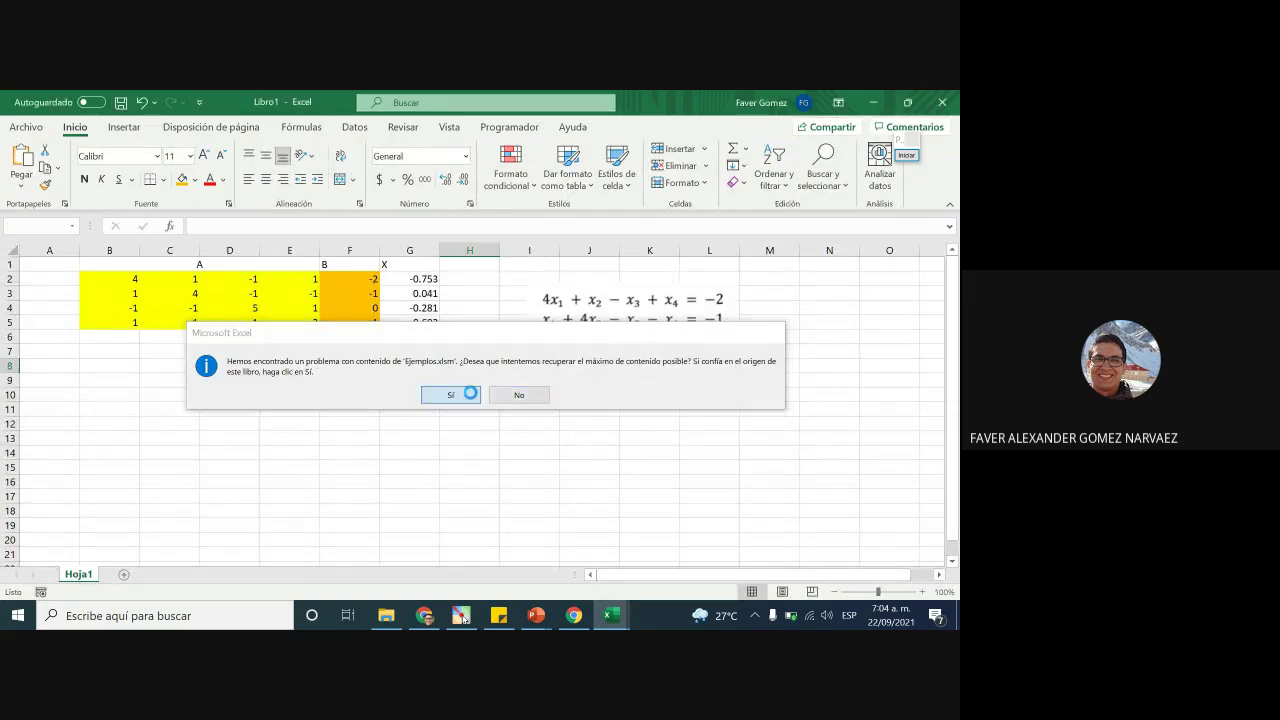
Recover as much content of Ejemplos.xlsm as possible, answer the remaining project loading errors, and close the repair report
left_click(458, 396)
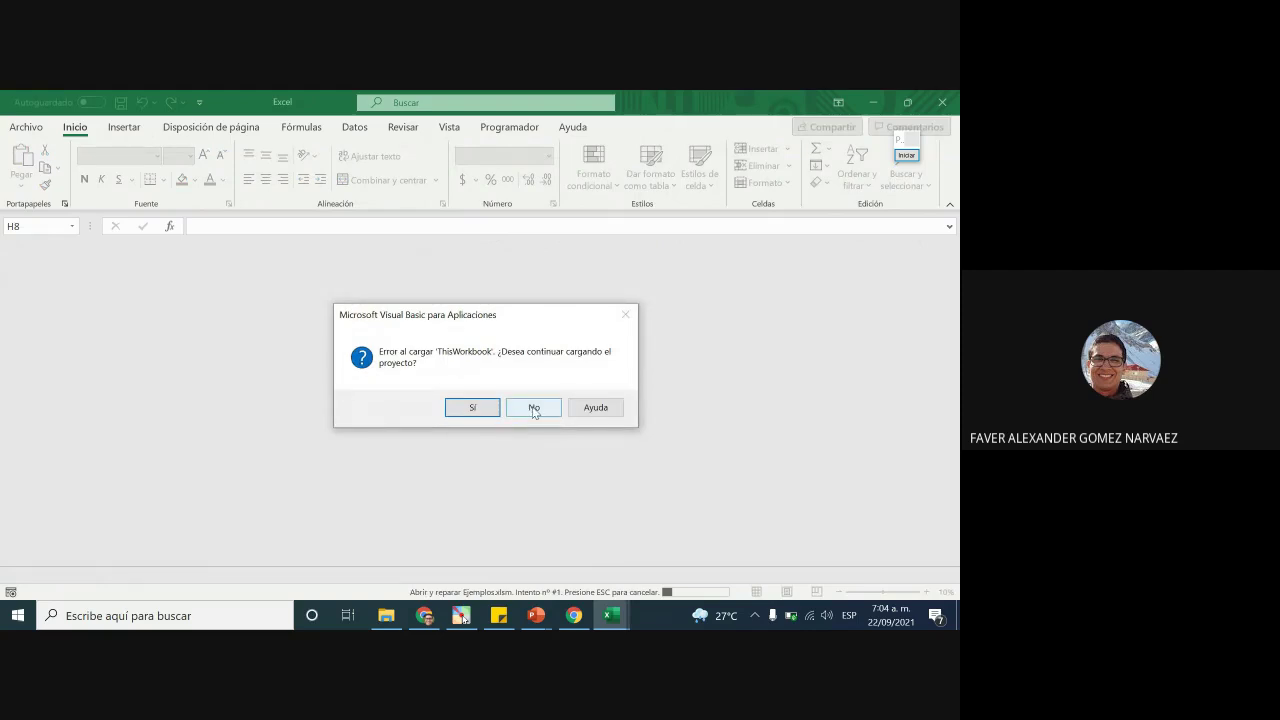
left_click(478, 408)
left_click(479, 408)
left_click(480, 406)
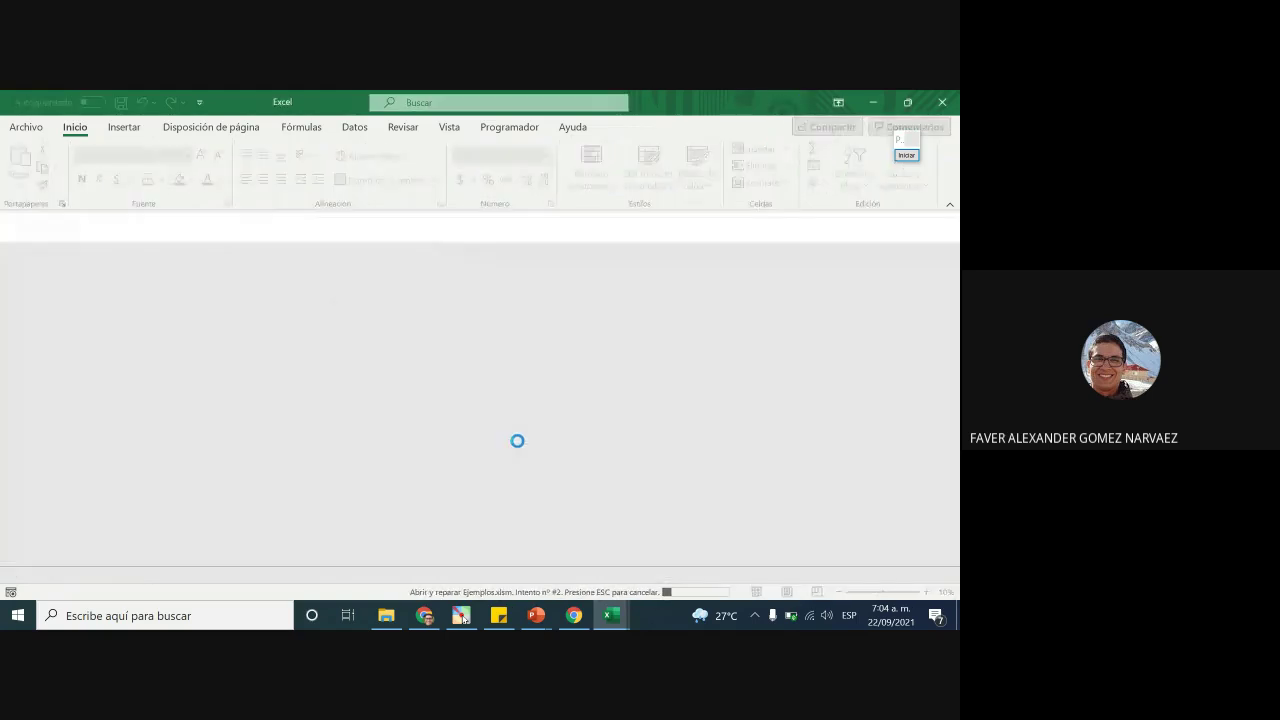
left_click(531, 414)
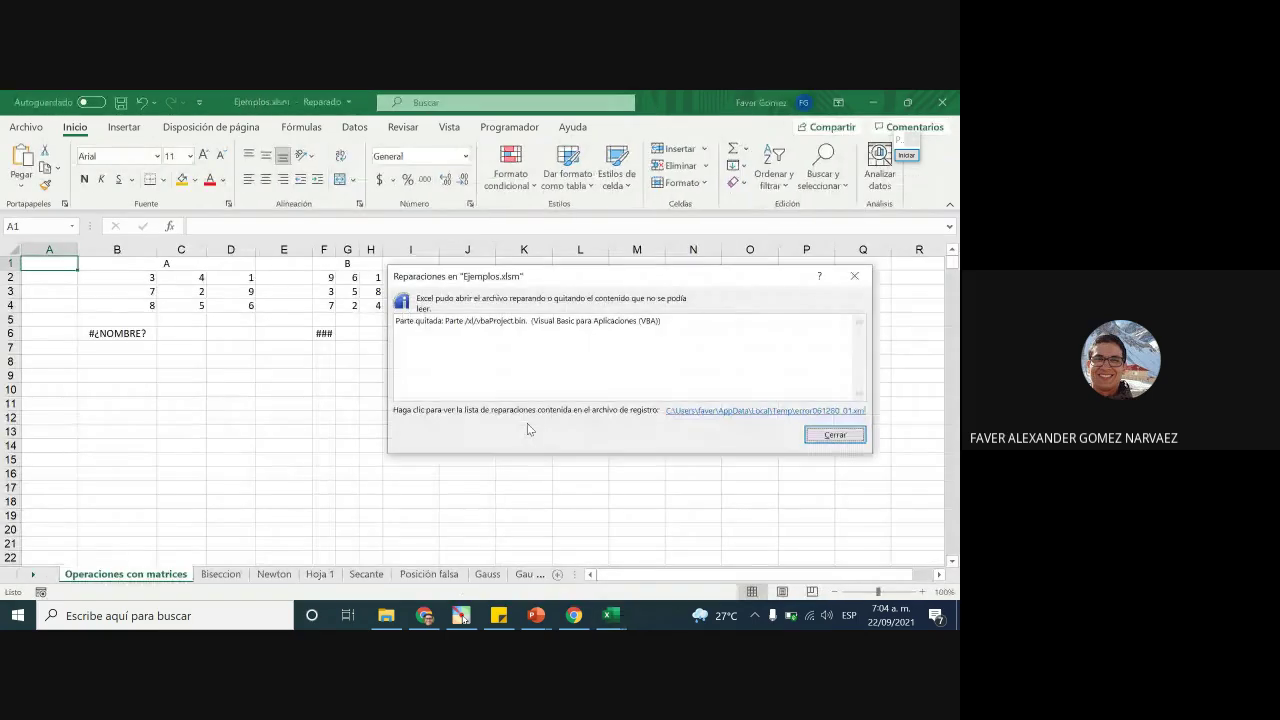
left_click(833, 435)
left_click(438, 458)
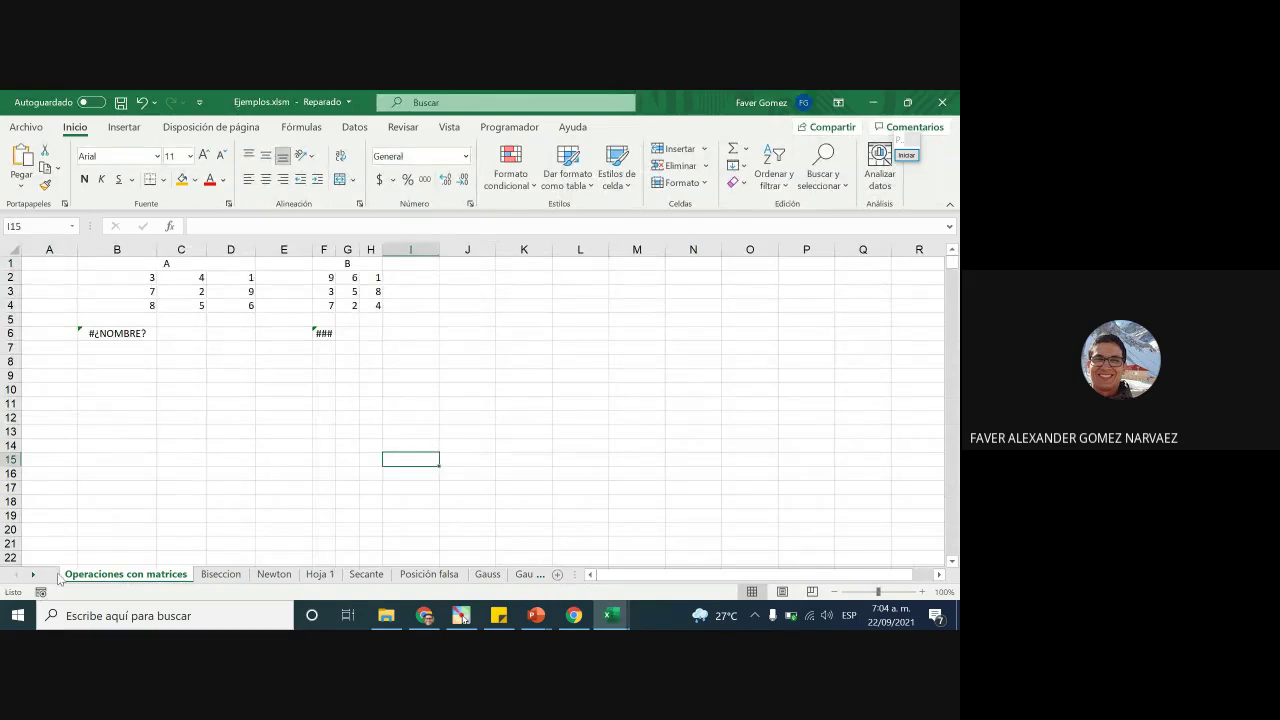
Open the Gauss-Siedel worksheet in the repaired workbook
left_click(35, 576)
left_click(35, 576)
left_click(35, 576)
left_click(35, 576)
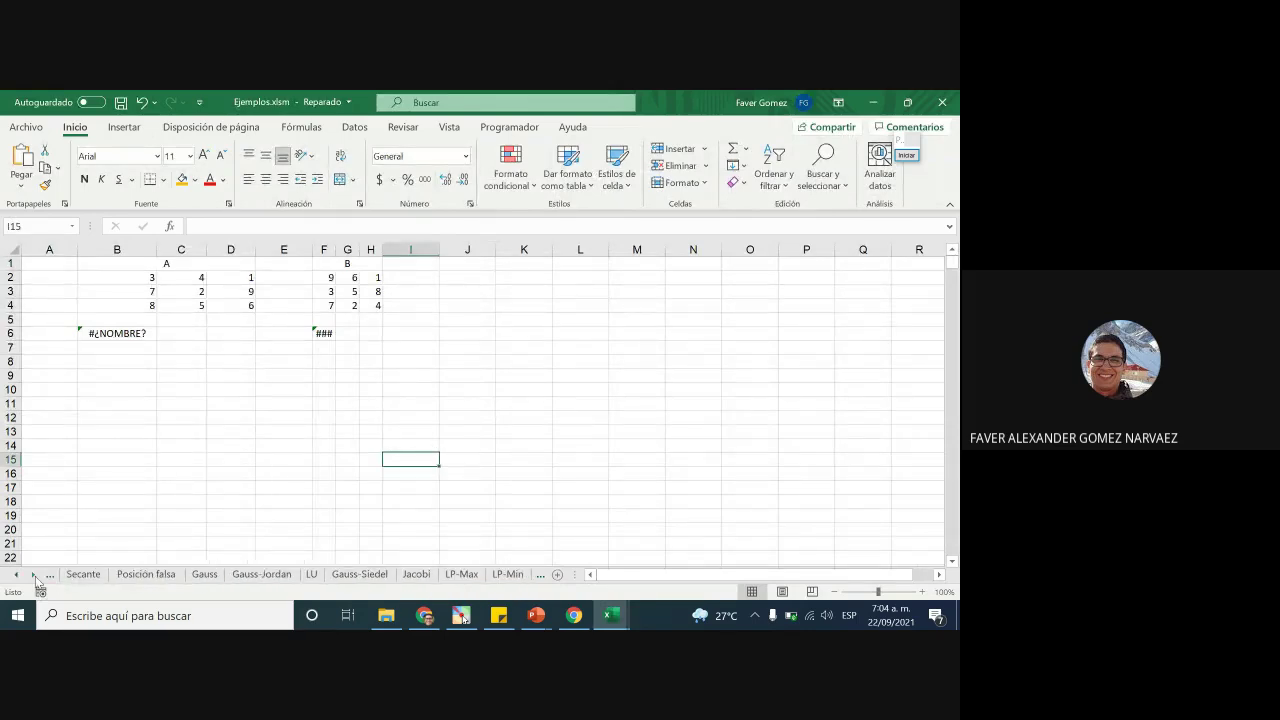
left_click(355, 574)
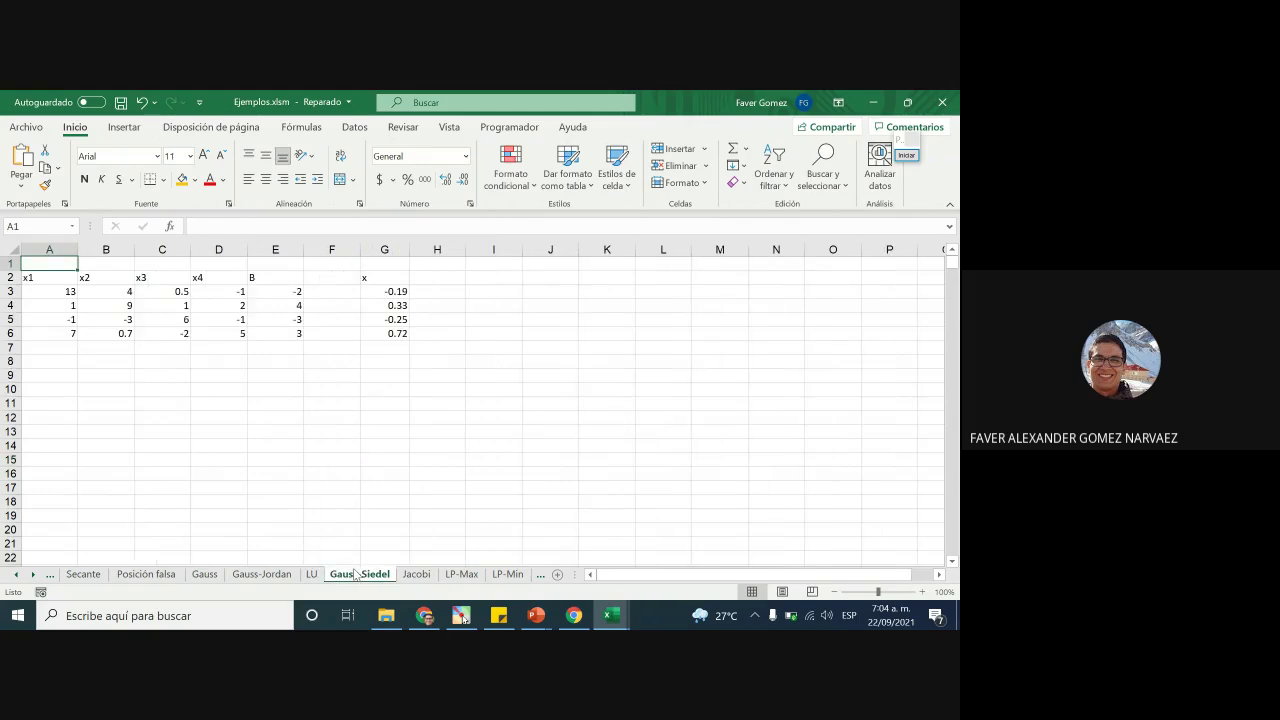
left_click(227, 427)
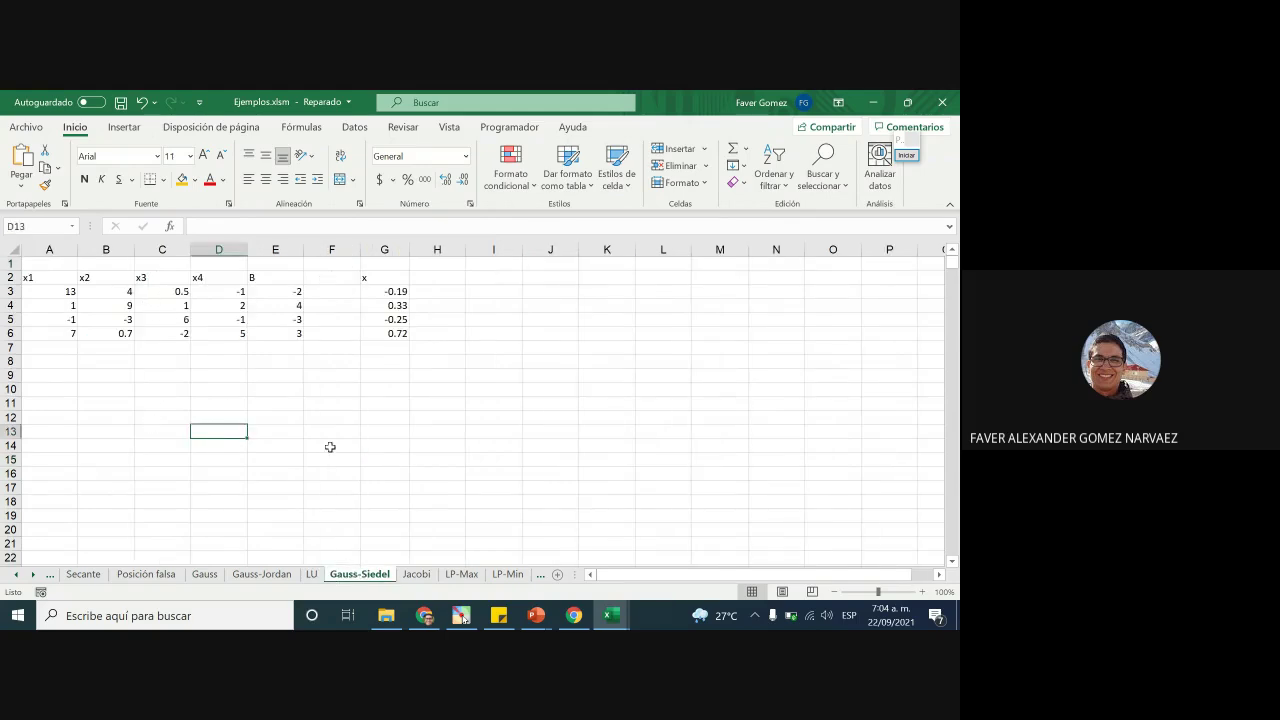
Copy the coefficient matrix and B column (B2:F5) from Libro1 over A3:E6 of the Gauss-Siedel sheet in Ejemplos.xlsm
mouse_move(612, 615)
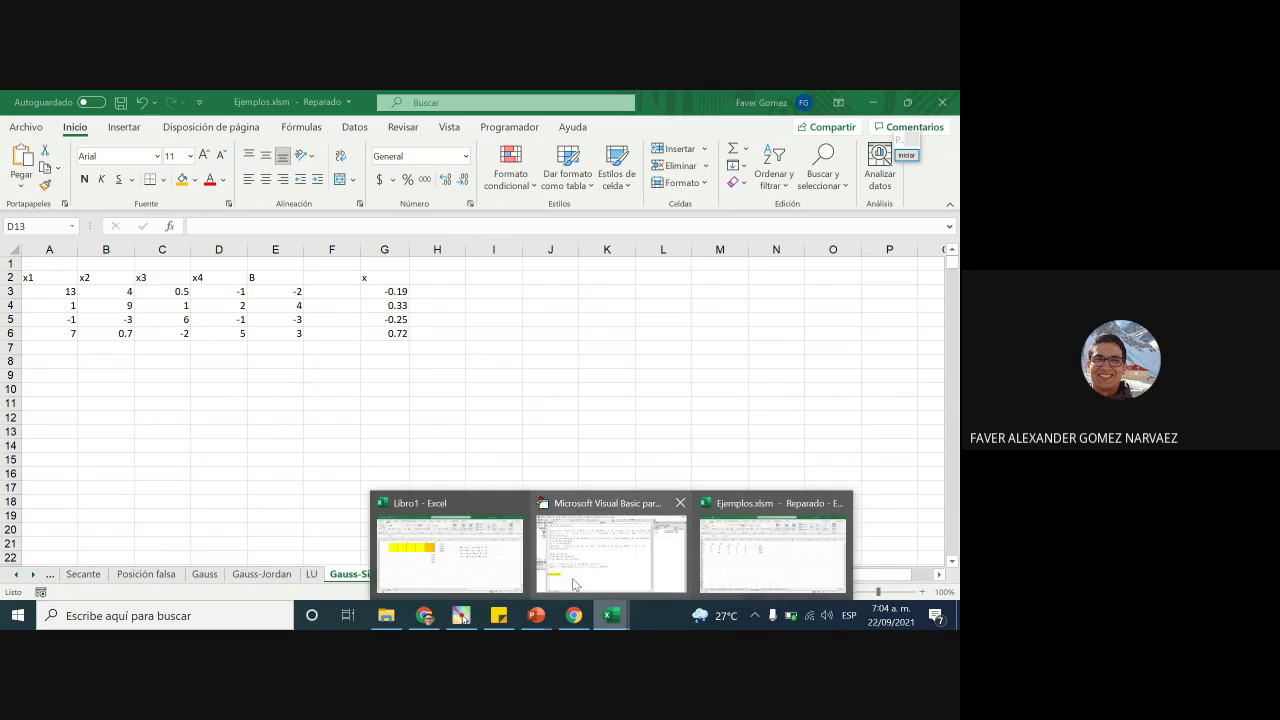
left_click(446, 558)
left_click(165, 365)
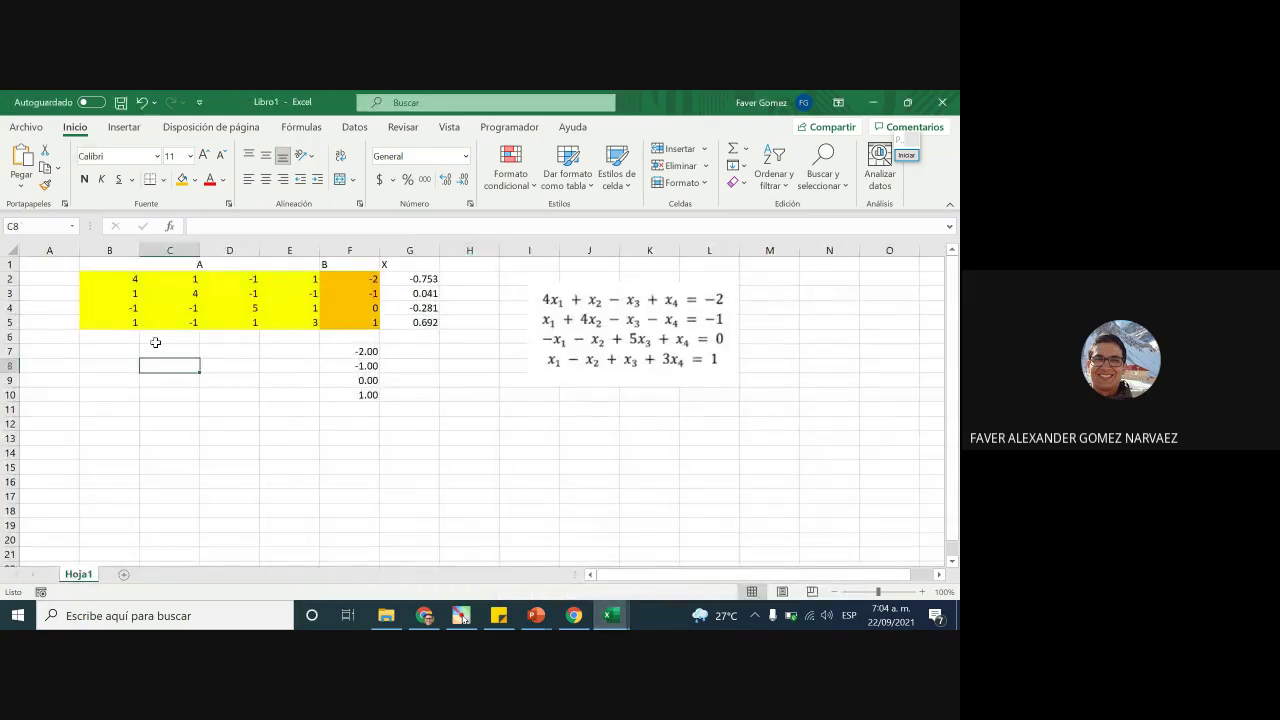
left_click_drag(122, 282, 345, 327)
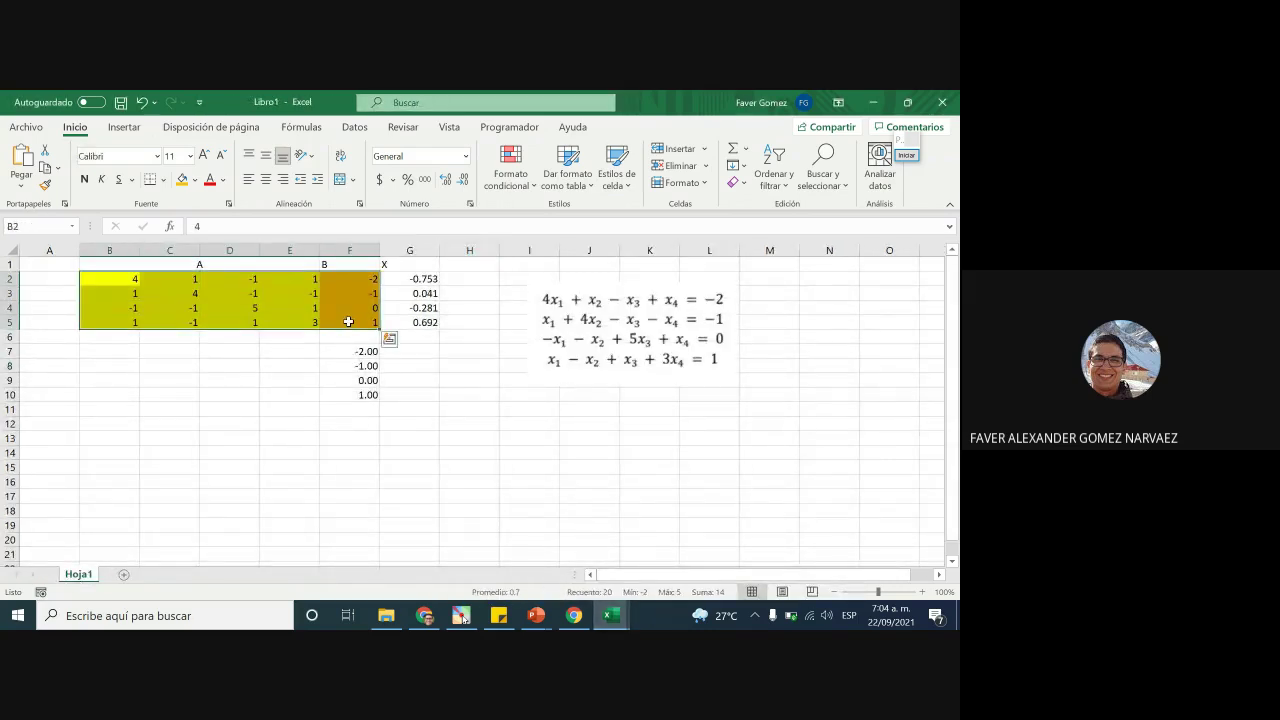
key("ctrl+c")
left_click(283, 383)
key("alt+Tab")
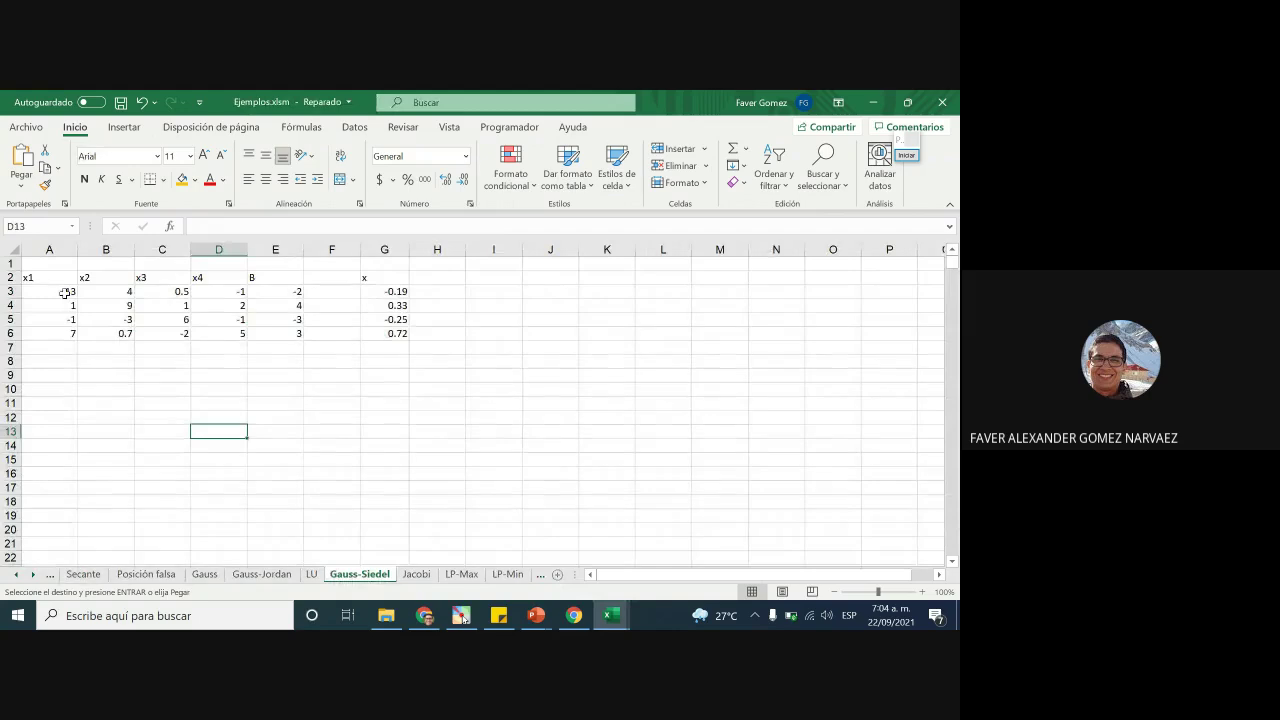
left_click_drag(64, 292, 263, 336)
key("ctrl+v")
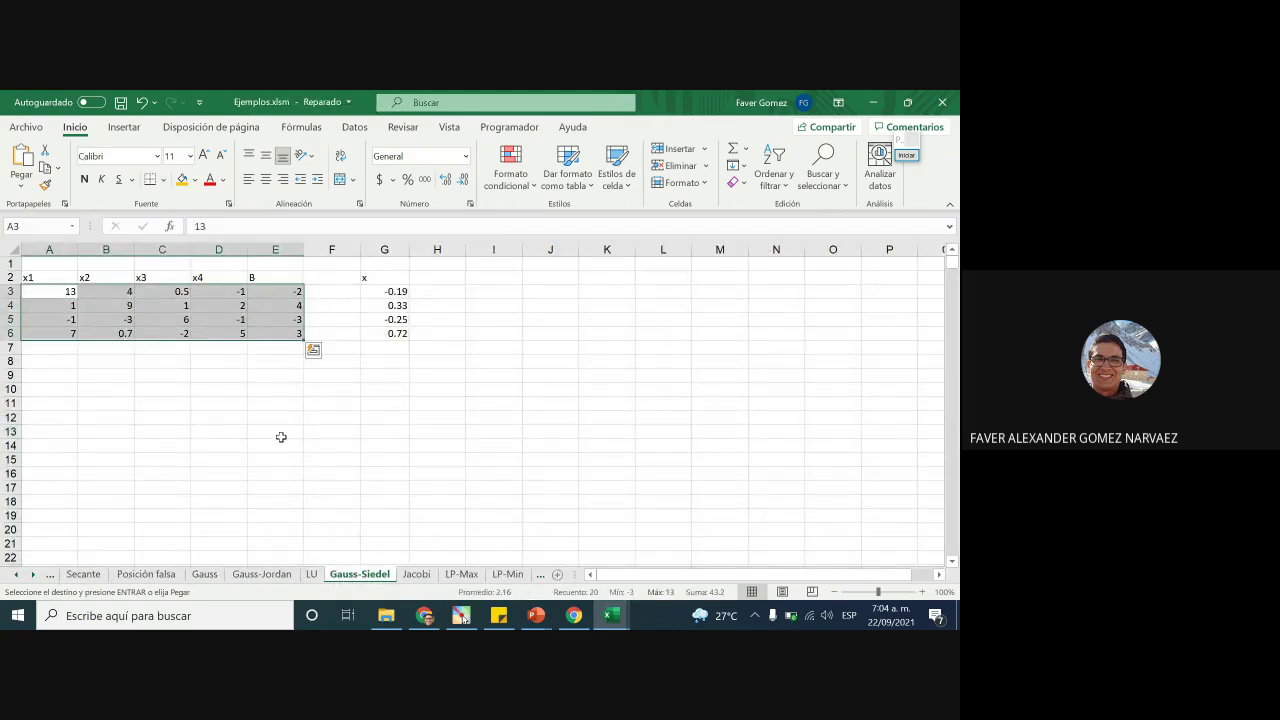
left_click(275, 458)
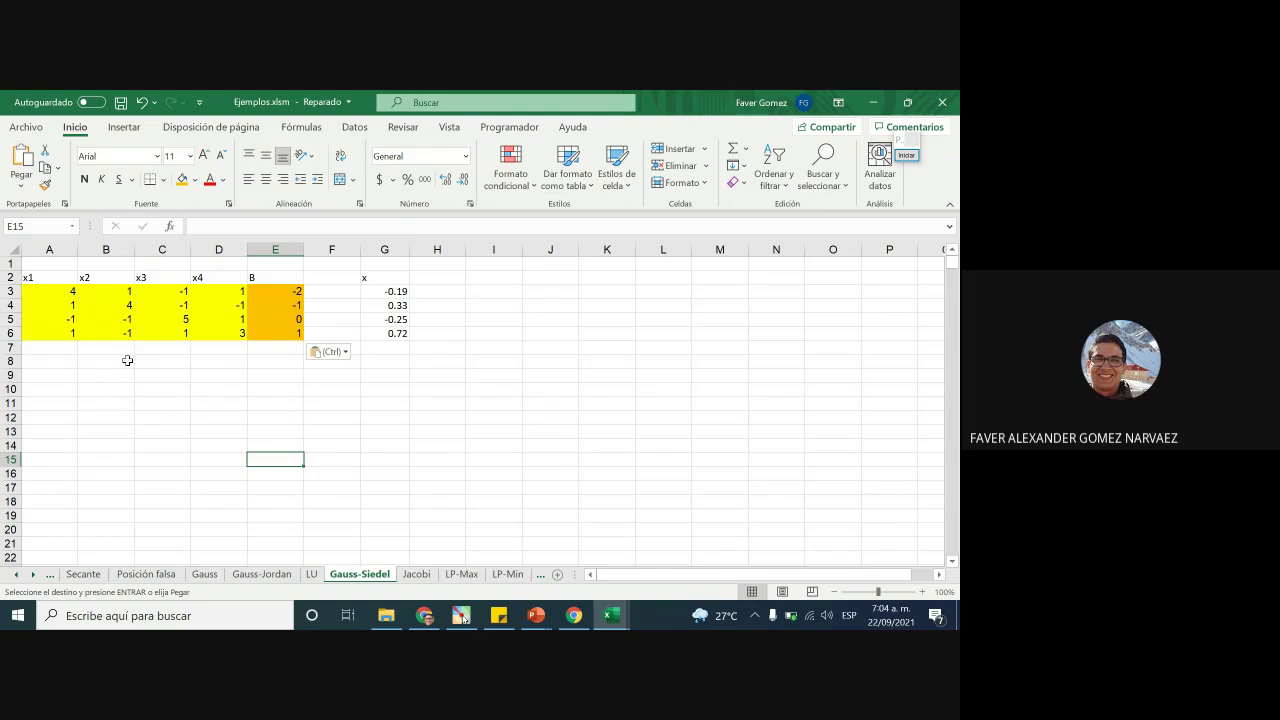
Examine the diagonal coefficients of the pasted matrix, from A3 through B4 and C5 to D6
left_click(68, 292)
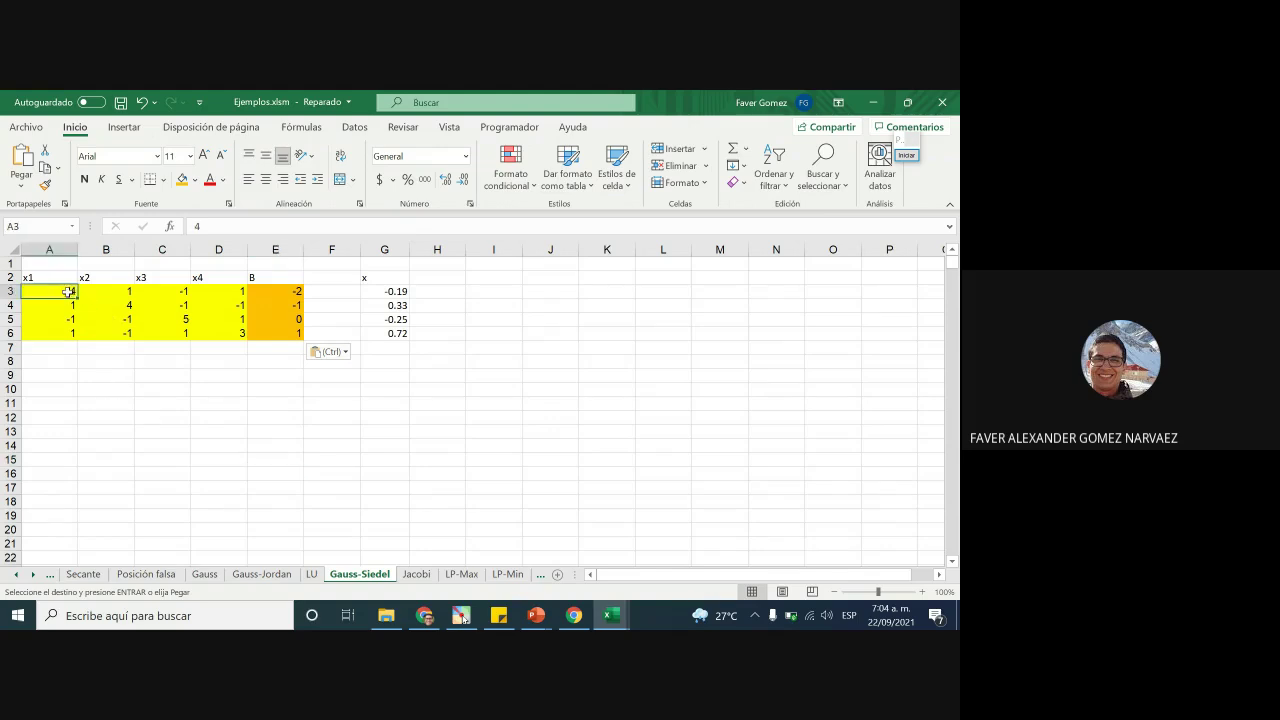
left_click(127, 319)
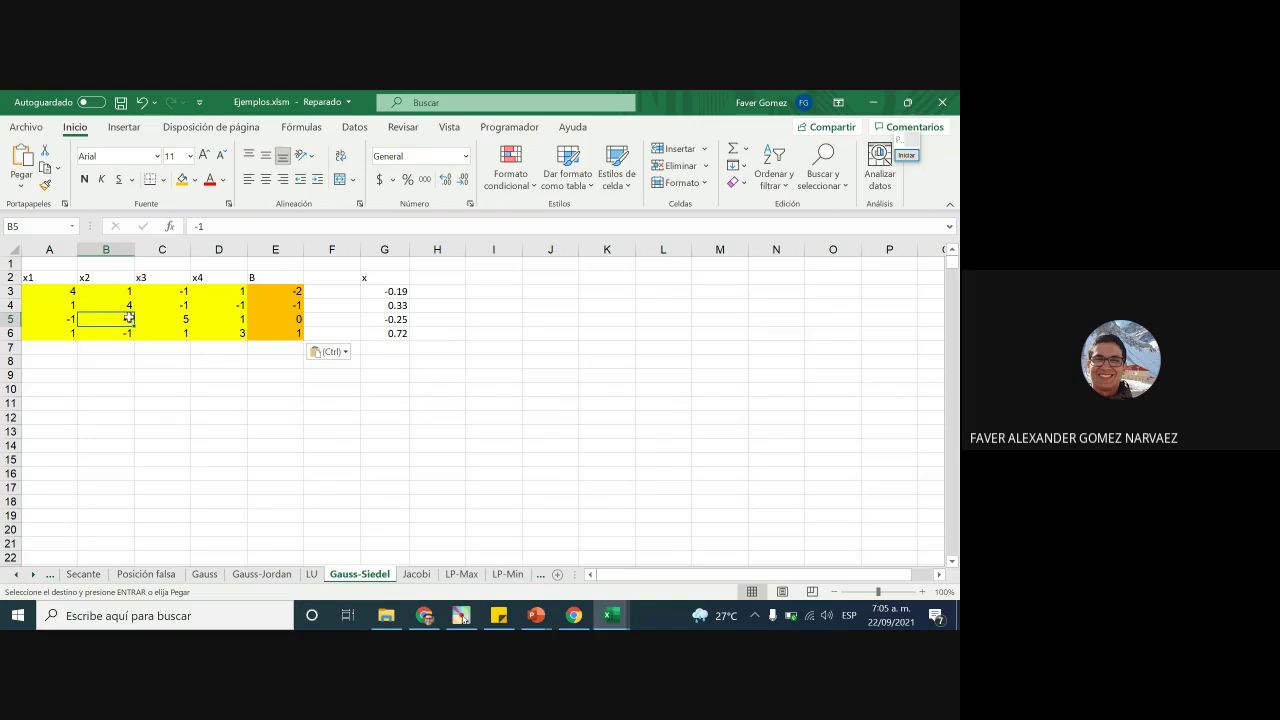
left_click(126, 305)
left_click(183, 319)
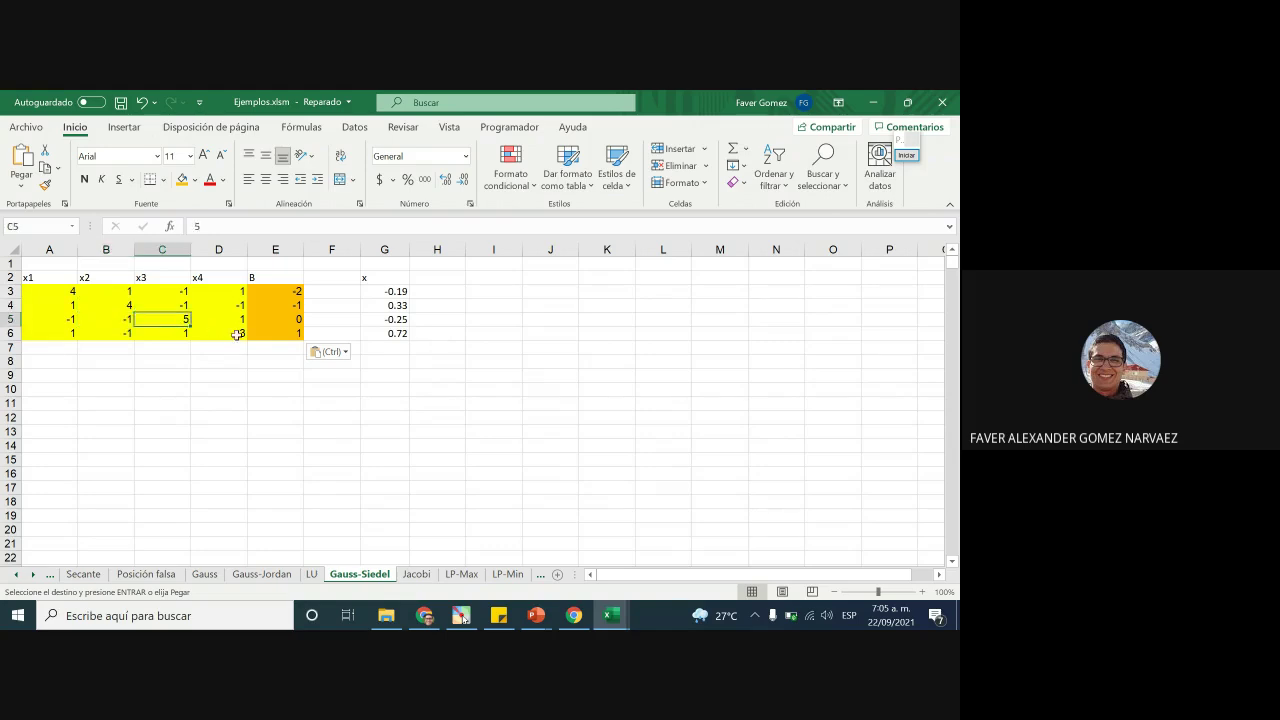
left_click(237, 334)
left_click(270, 430)
left_click(420, 420)
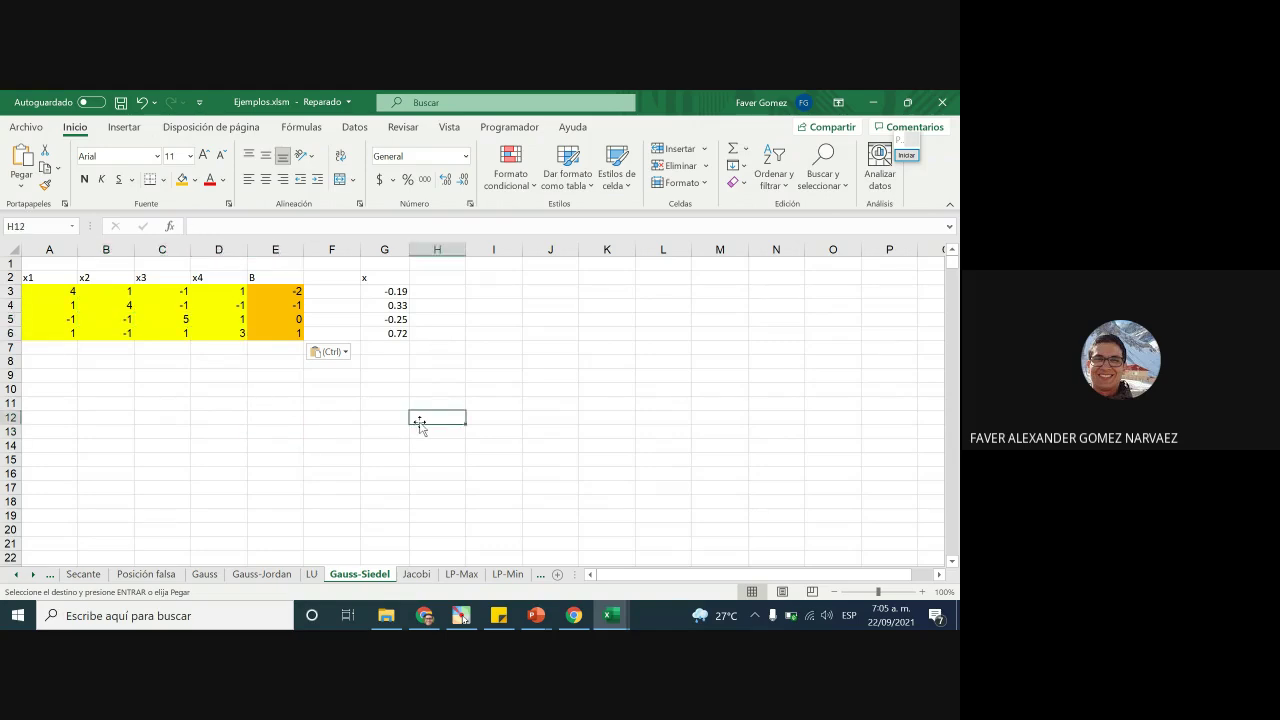
left_click(320, 458)
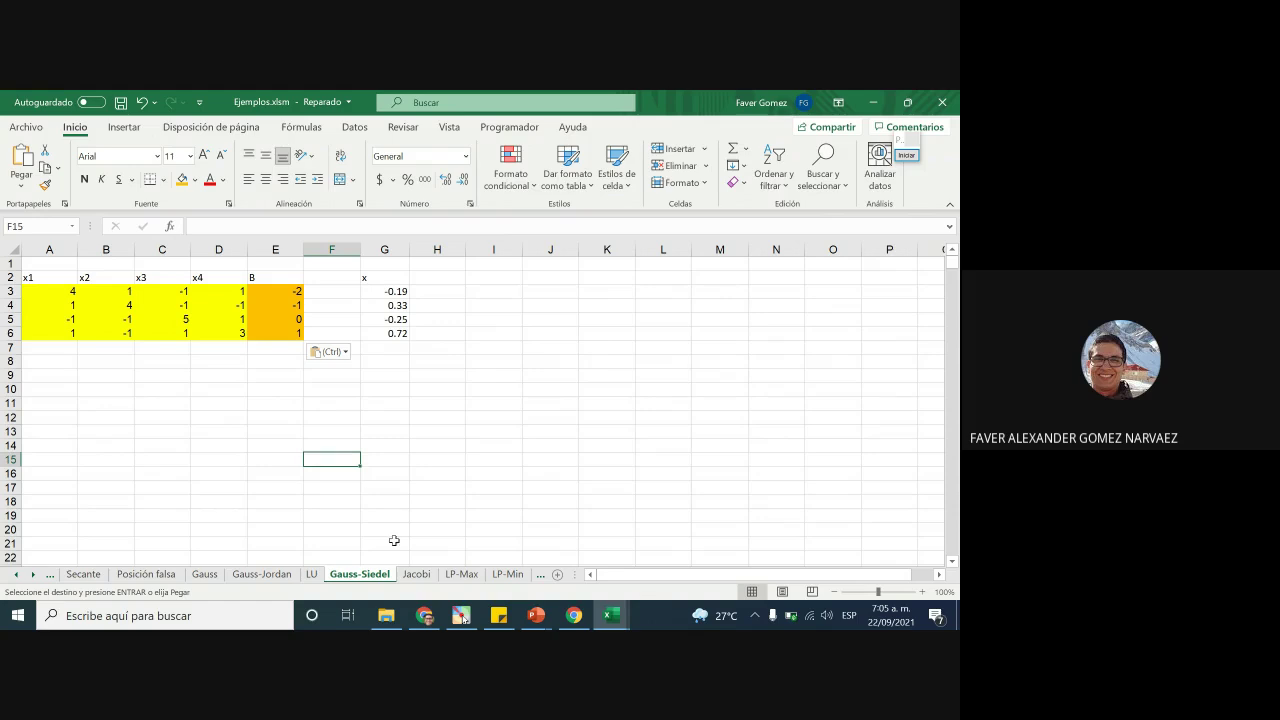
Open the VBA code of the Gauss-Siedel sheet and widen the project explorer to show the full sheet names
right_click(358, 576)
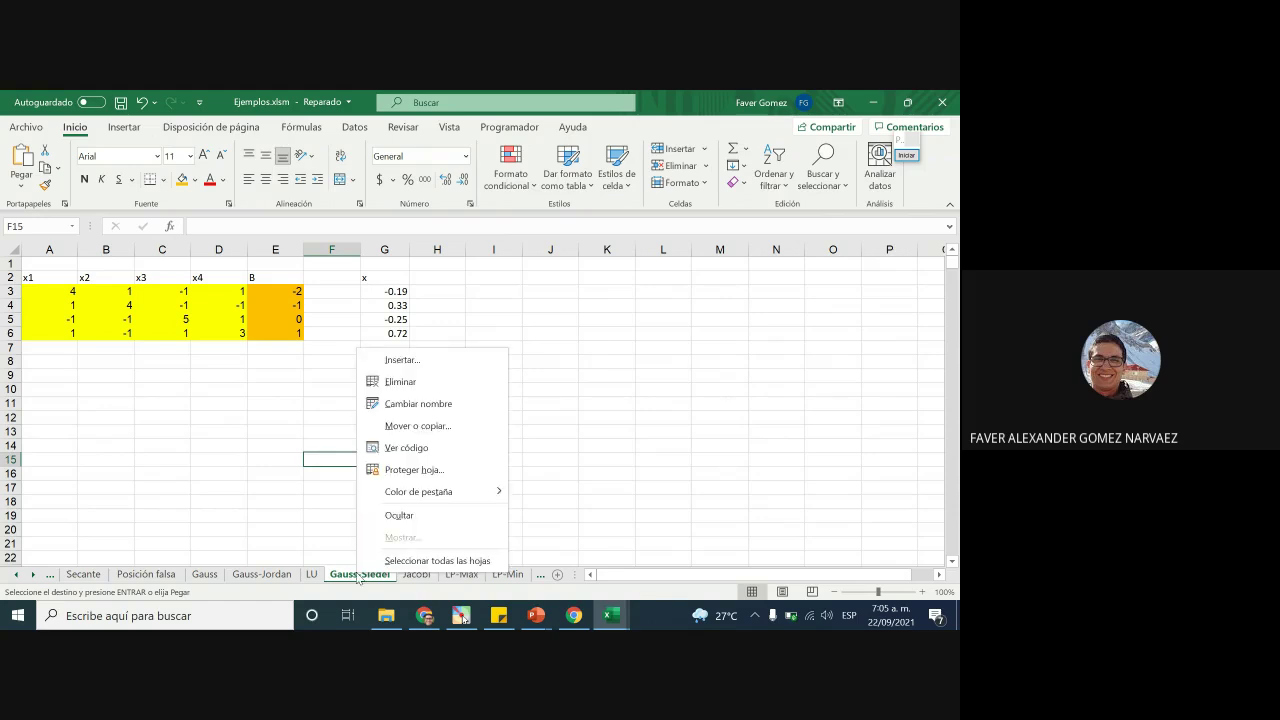
left_click(406, 447)
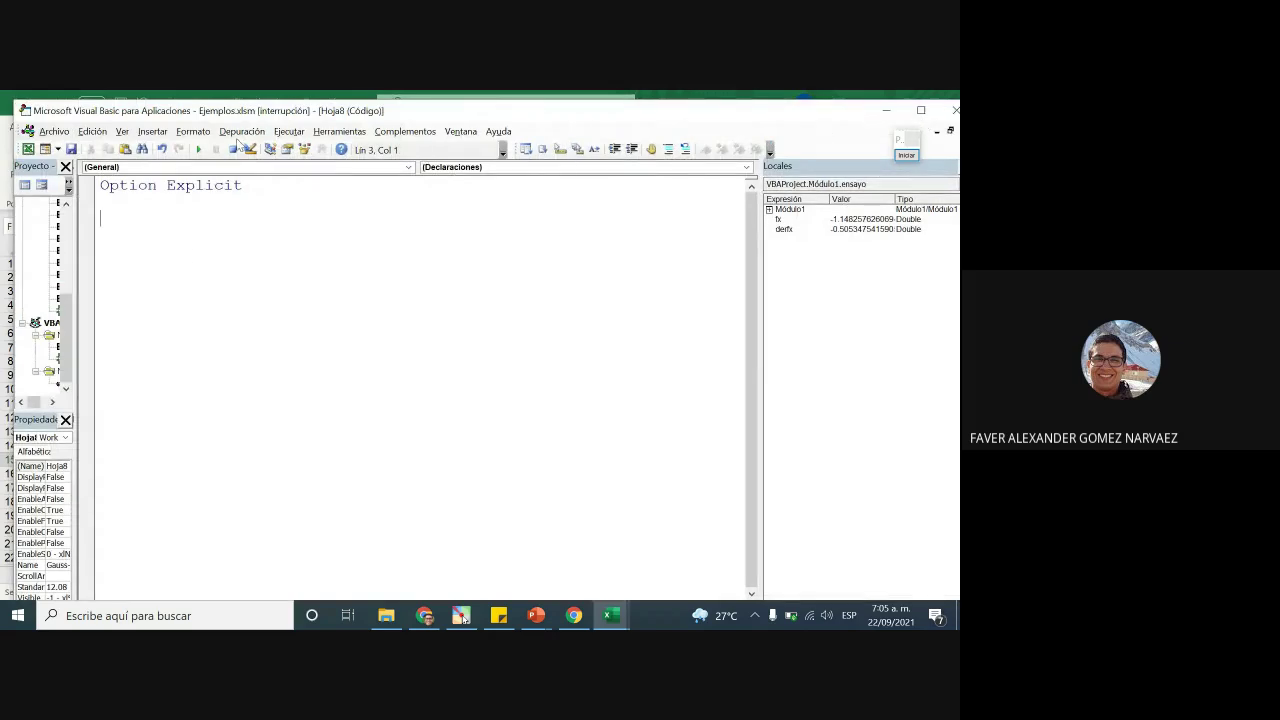
left_click_drag(430, 117, 446, 117)
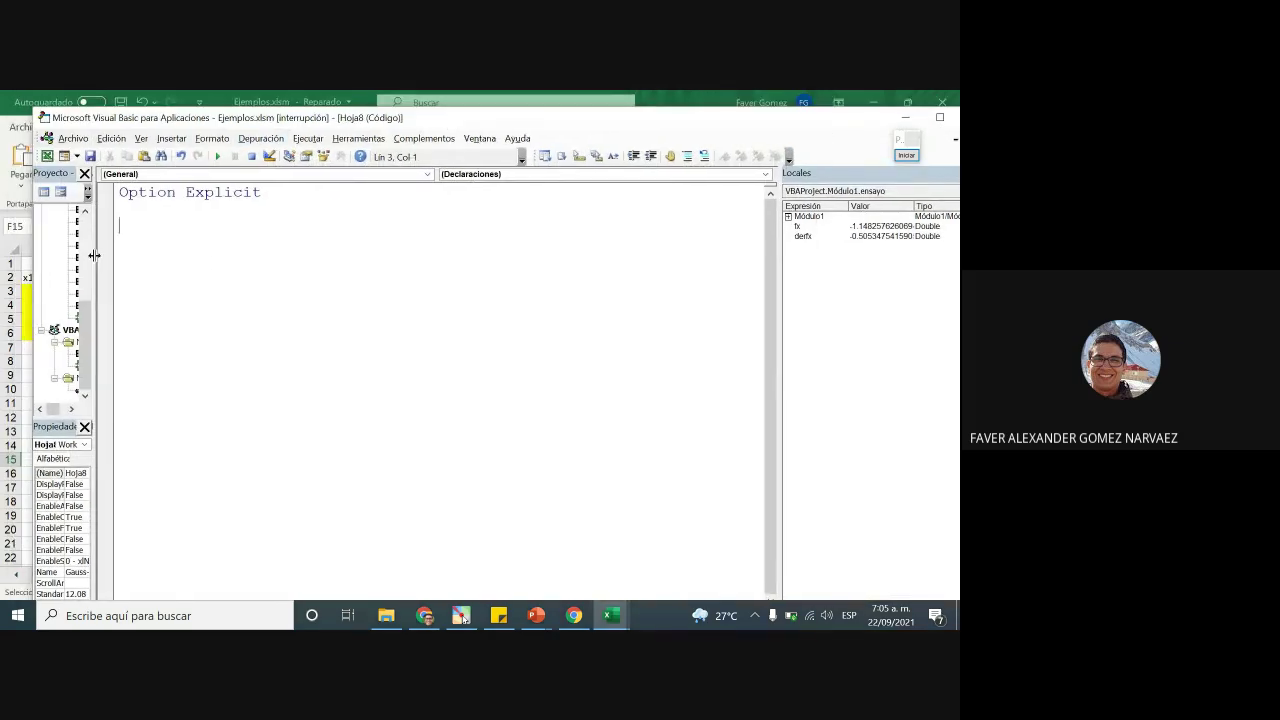
left_click_drag(94, 280, 344, 285)
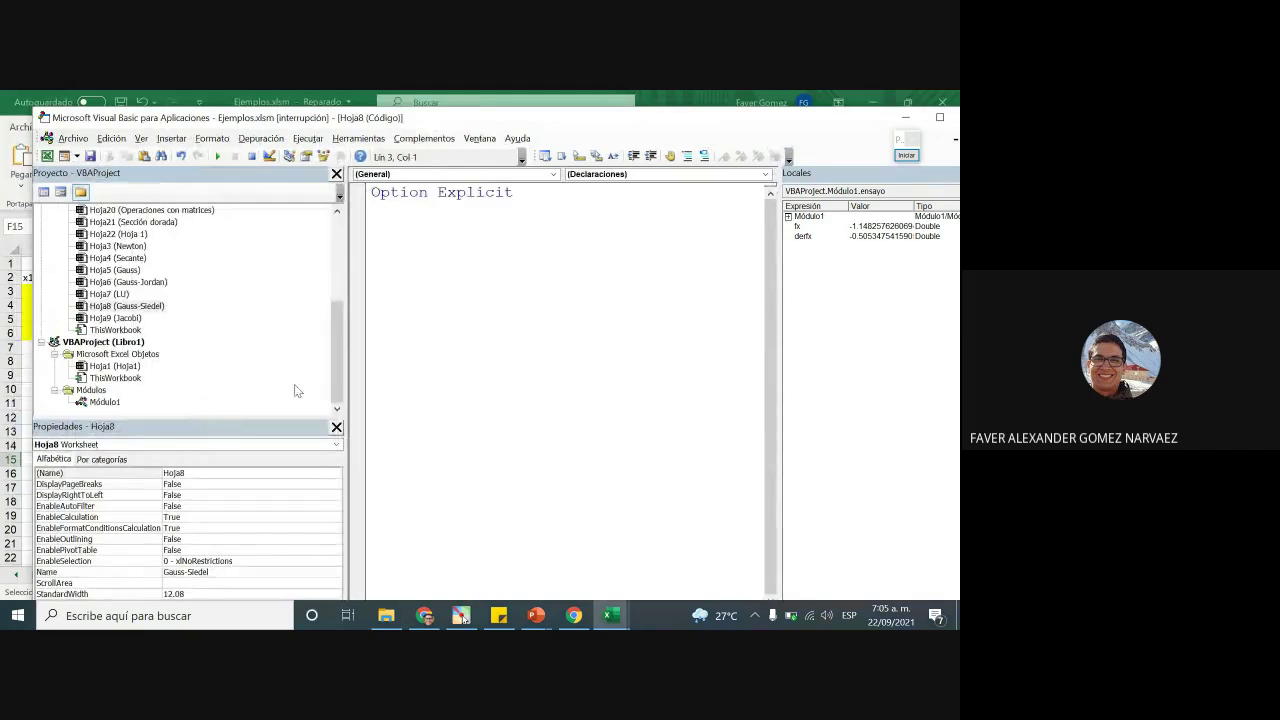
left_click_drag(332, 353, 335, 337)
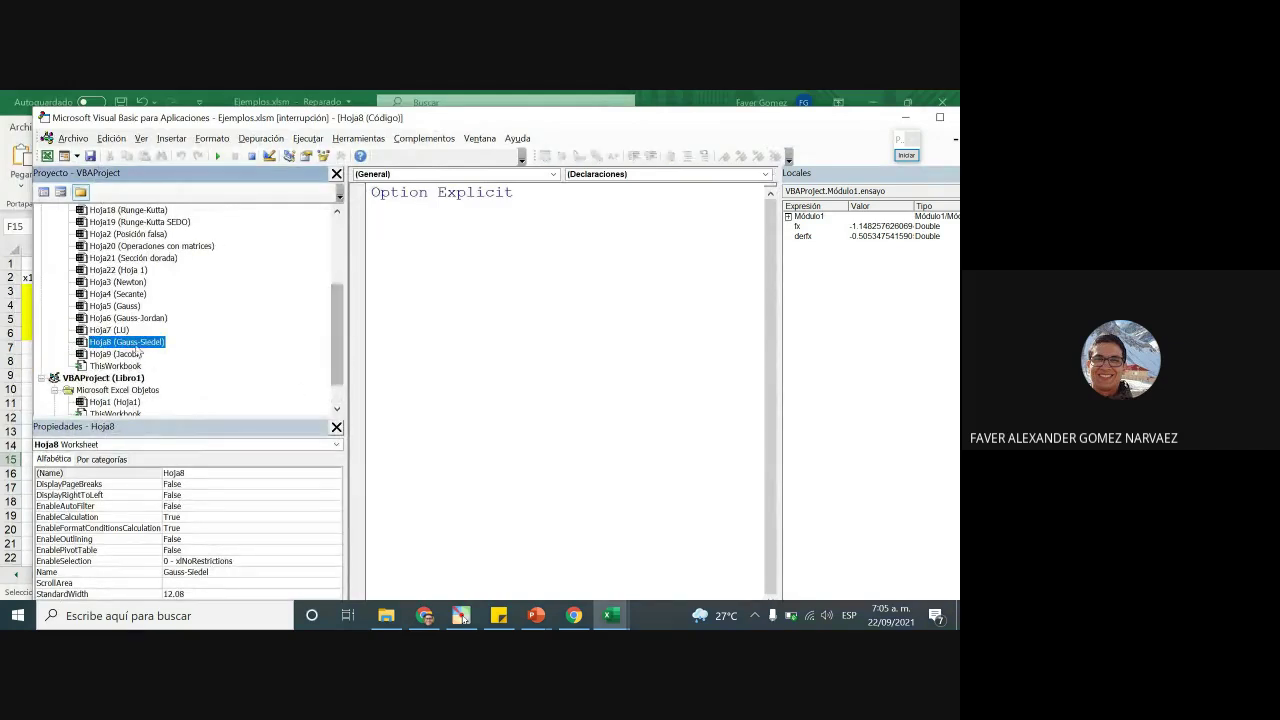
Check the code modules of the Gauss-Siedel, Secante, Newton, Sección dorada, LU and Diferenciación sheets for existing macro code
double_click(135, 343)
left_click(316, 327)
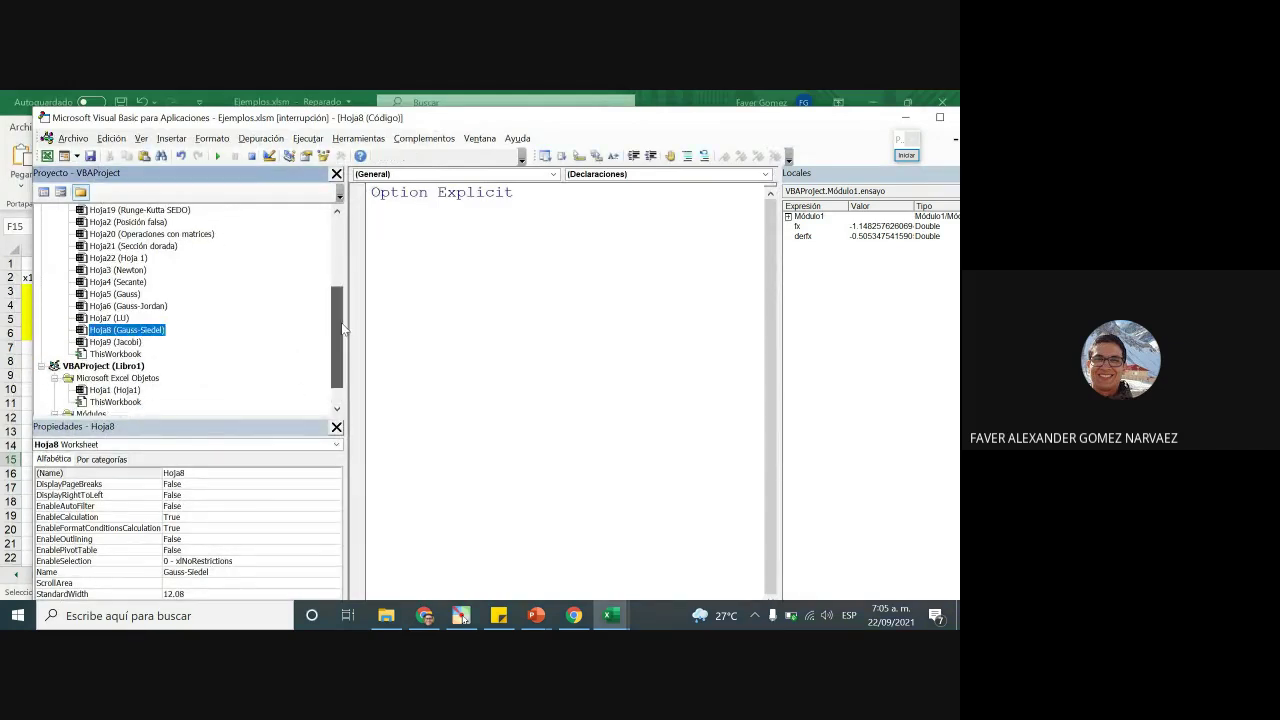
scroll(316, 327, "down", 1)
left_click(118, 258)
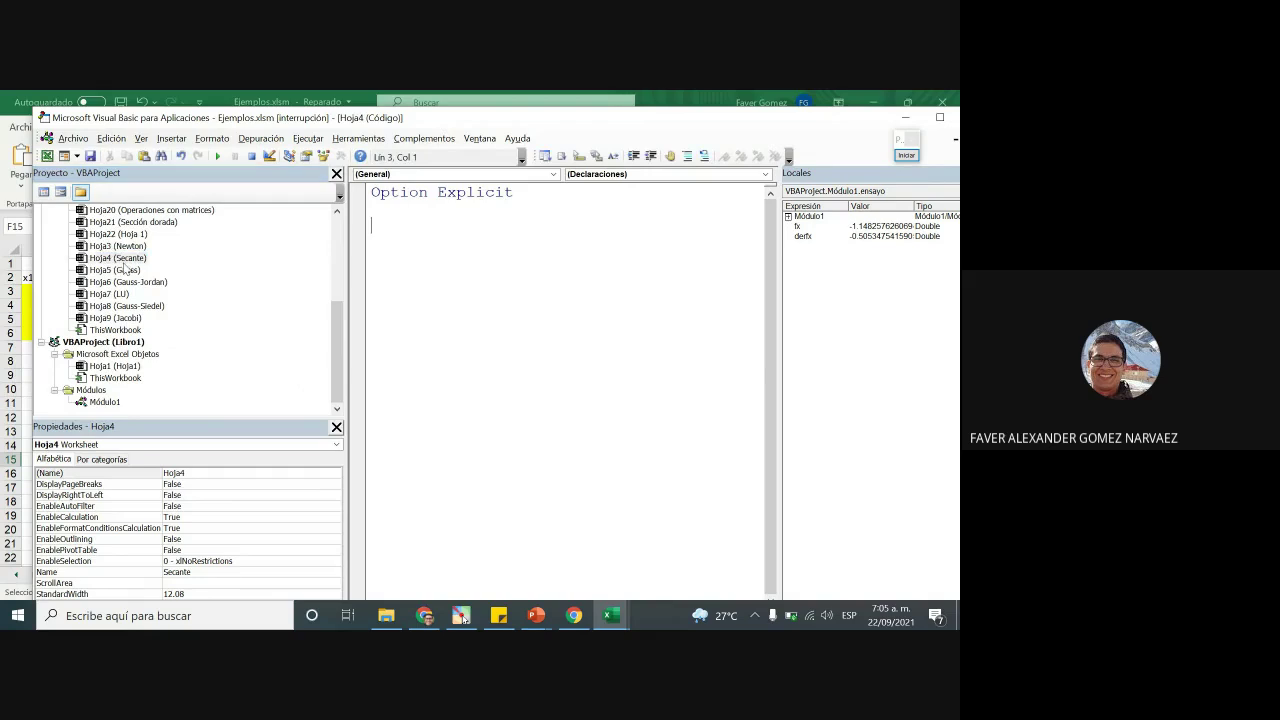
double_click(128, 246)
double_click(124, 243)
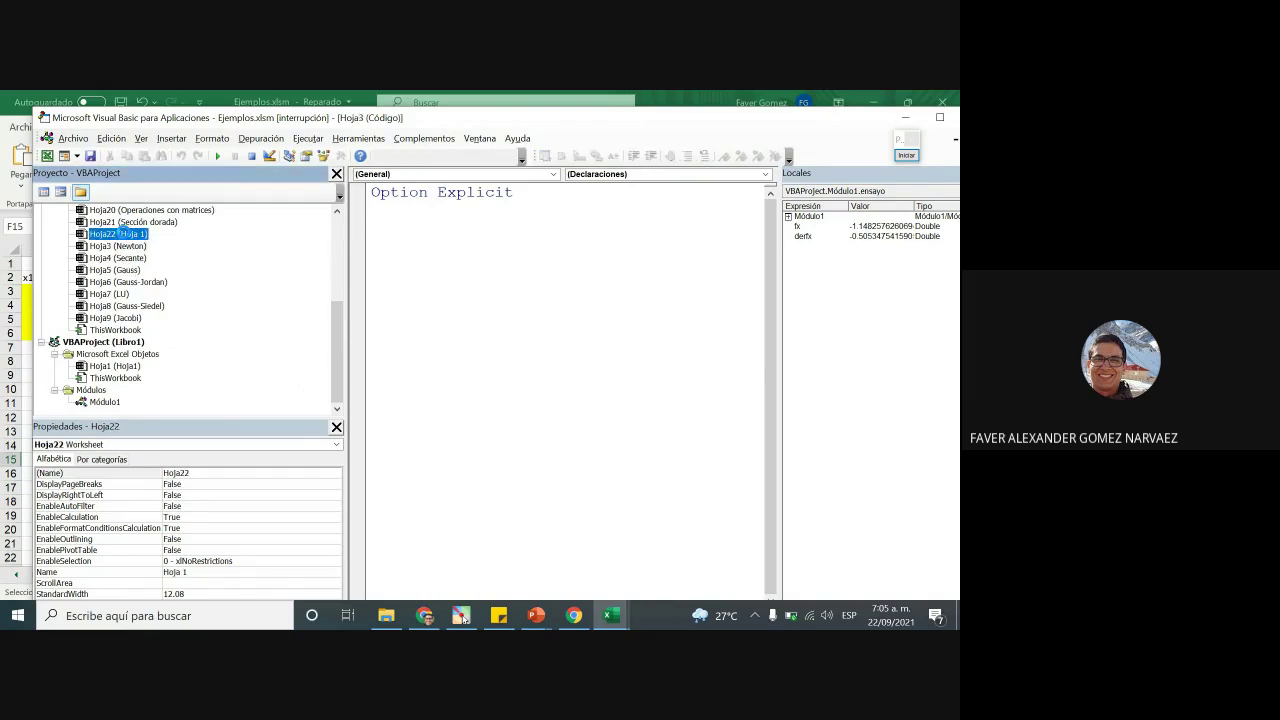
double_click(150, 222)
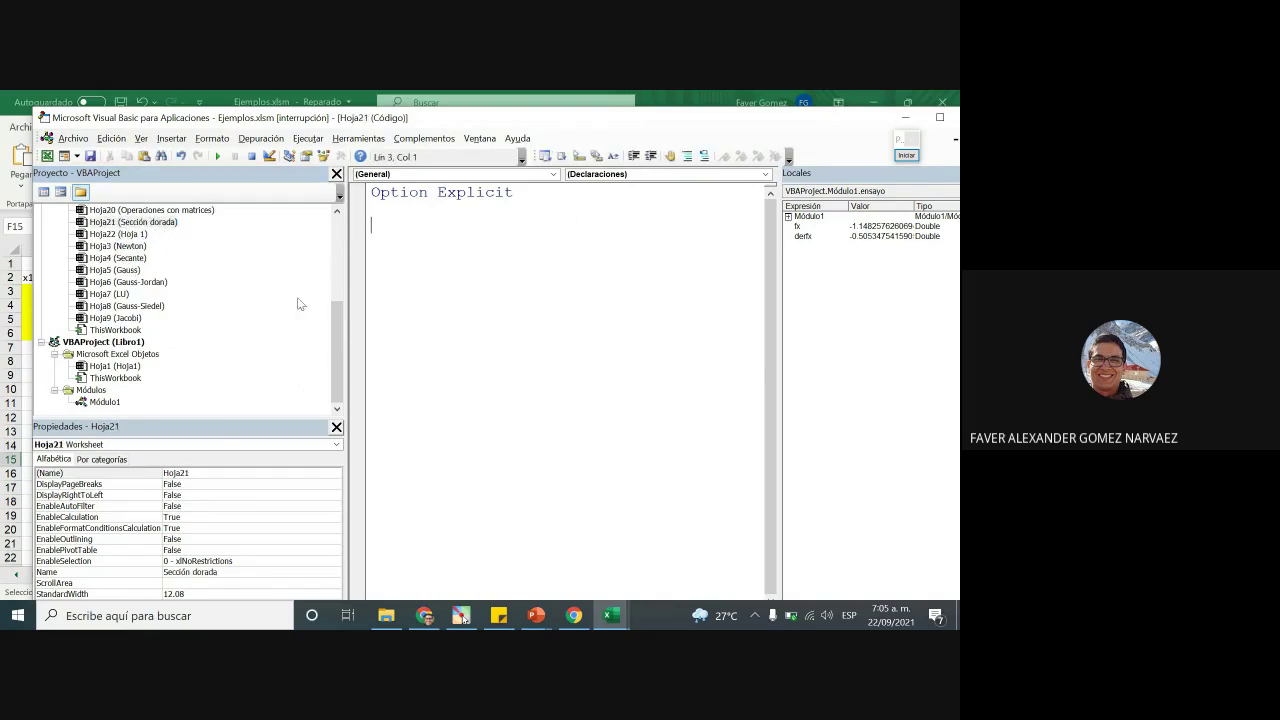
left_click(336, 351)
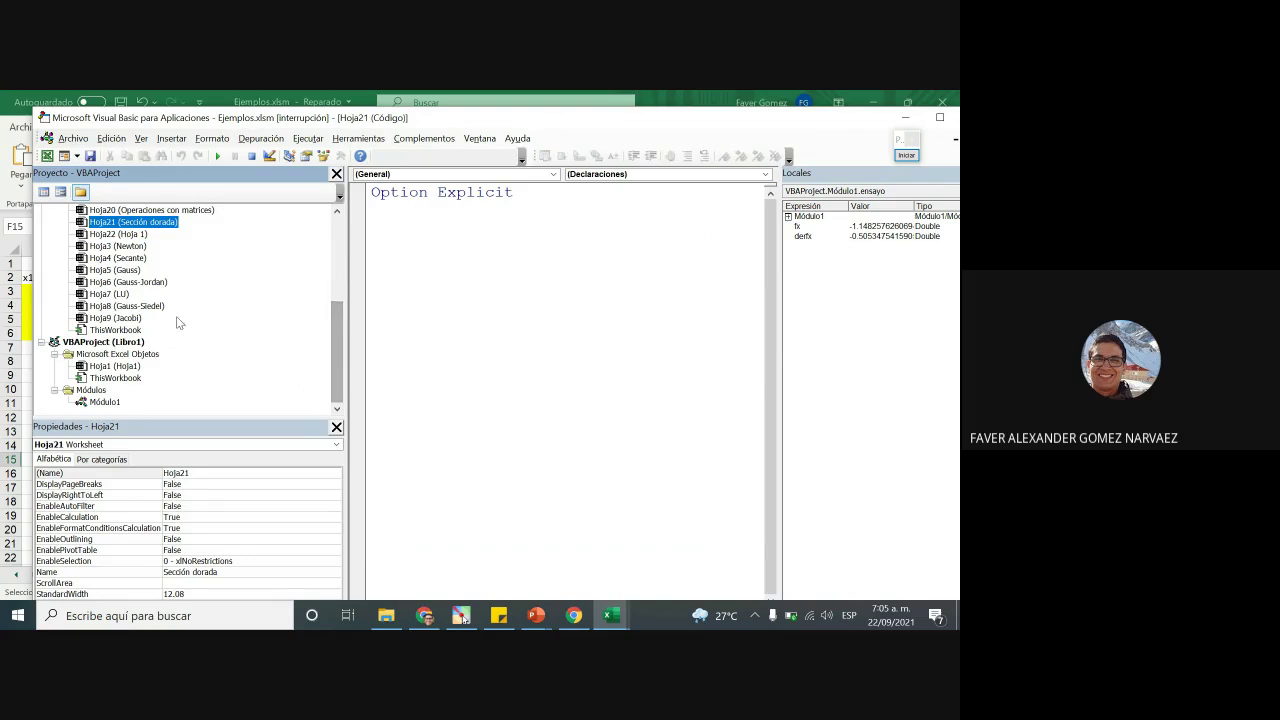
double_click(133, 295)
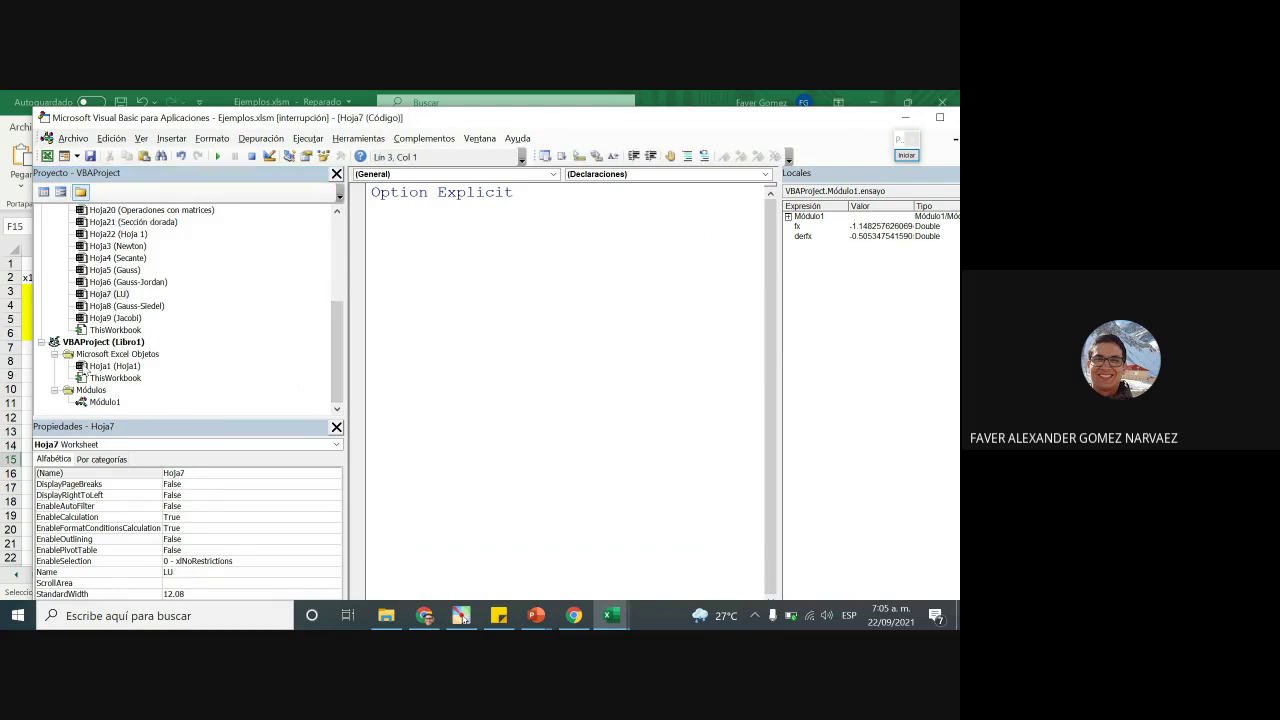
left_click(190, 309)
scroll(266, 283, "up", 3)
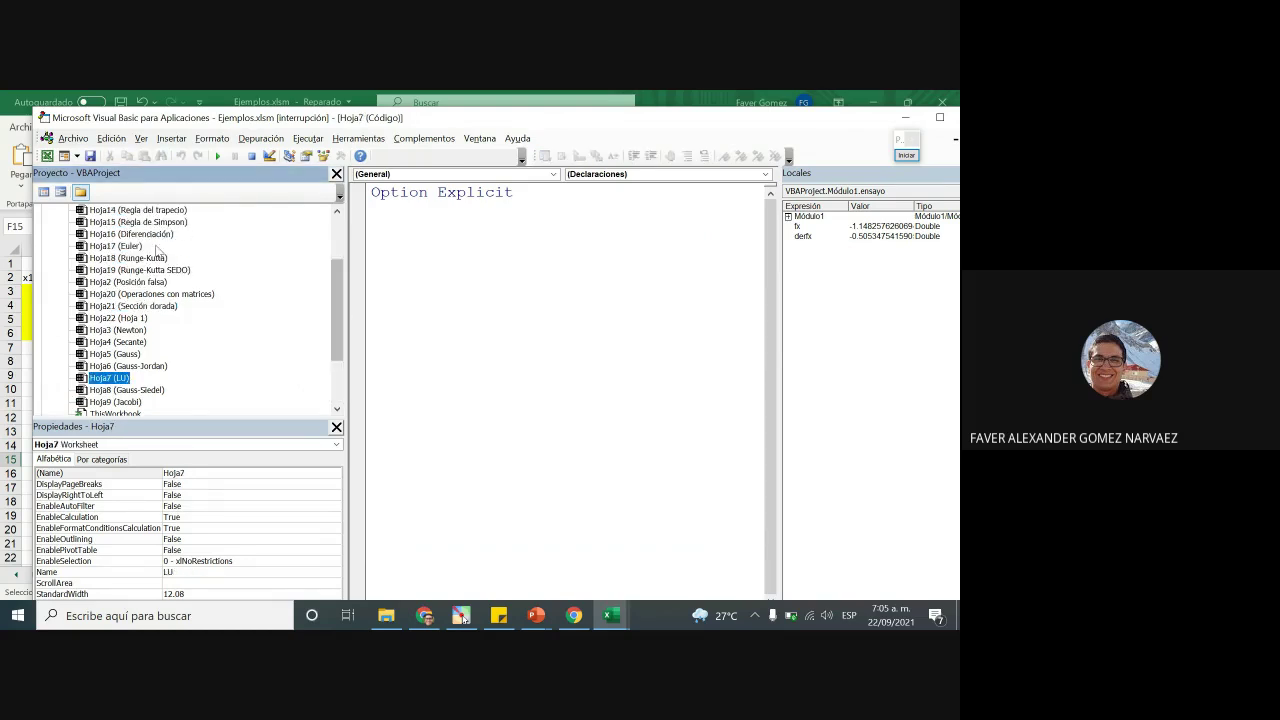
double_click(130, 234)
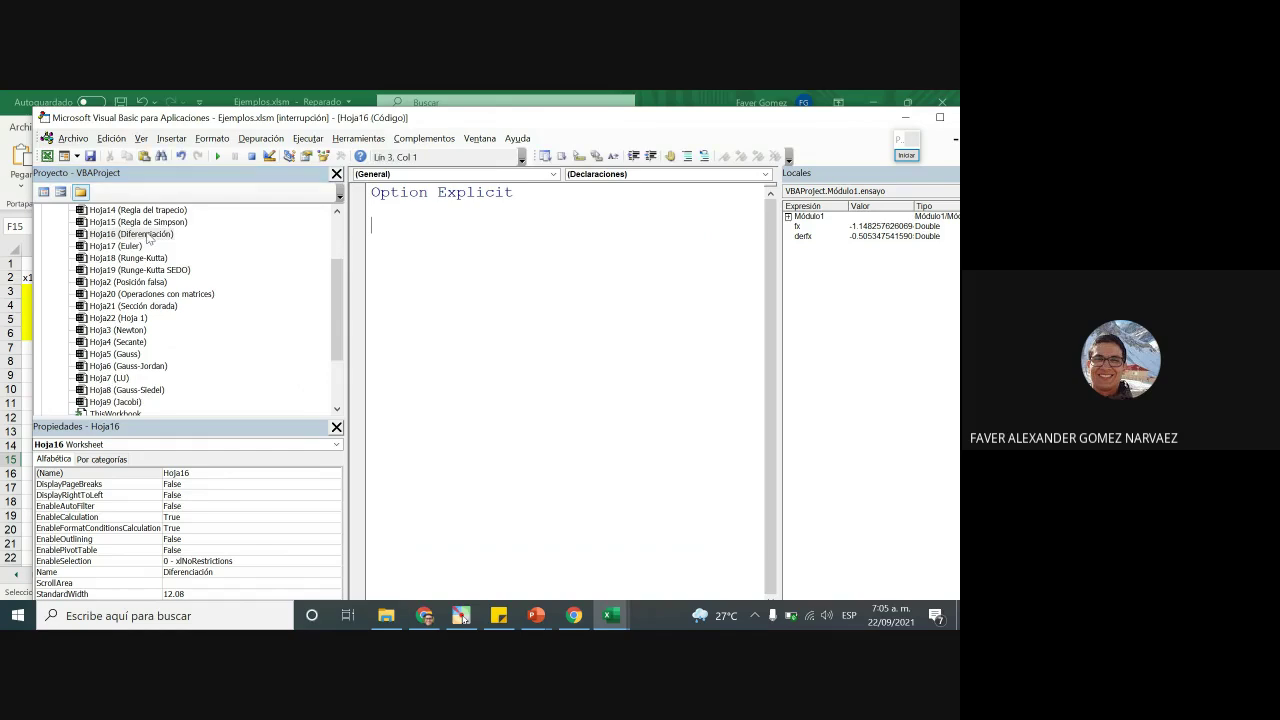
left_click_drag(700, 117, 523, 117)
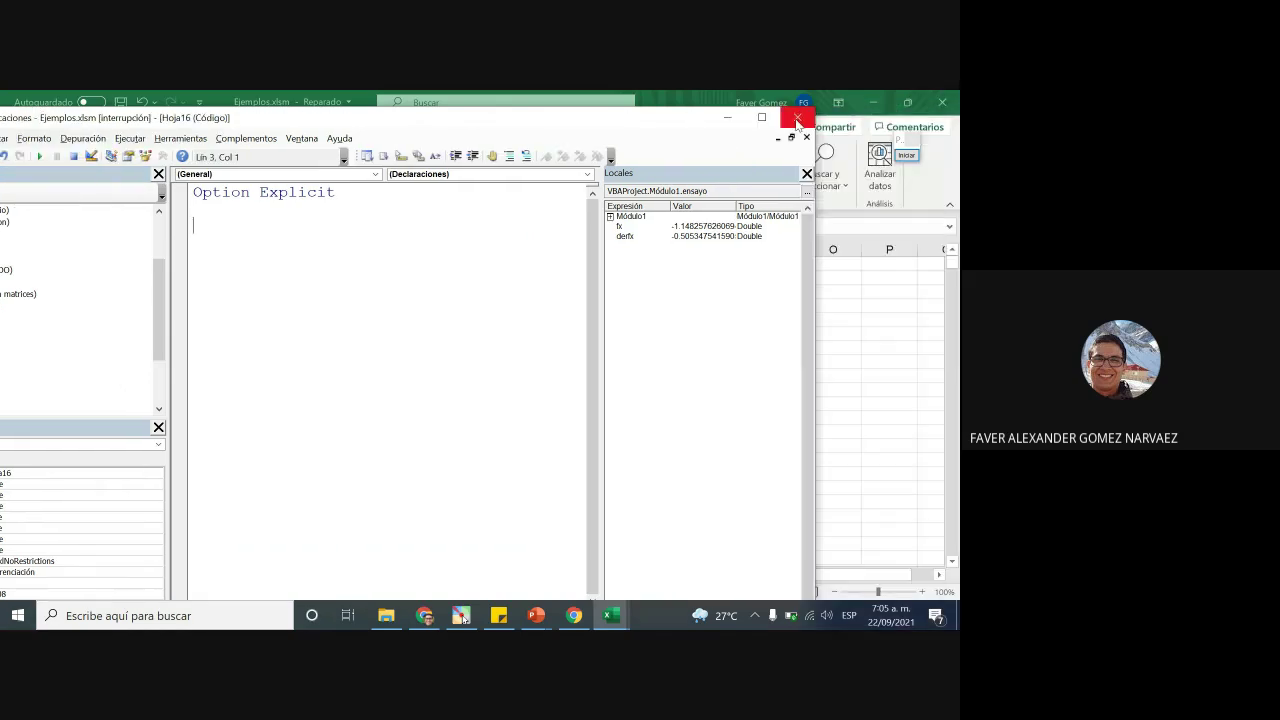
Close the VBA code editor, stop the debugger, and return to the Gauss-Siedel sheet of Ejemplos.xlsm
left_click(798, 118)
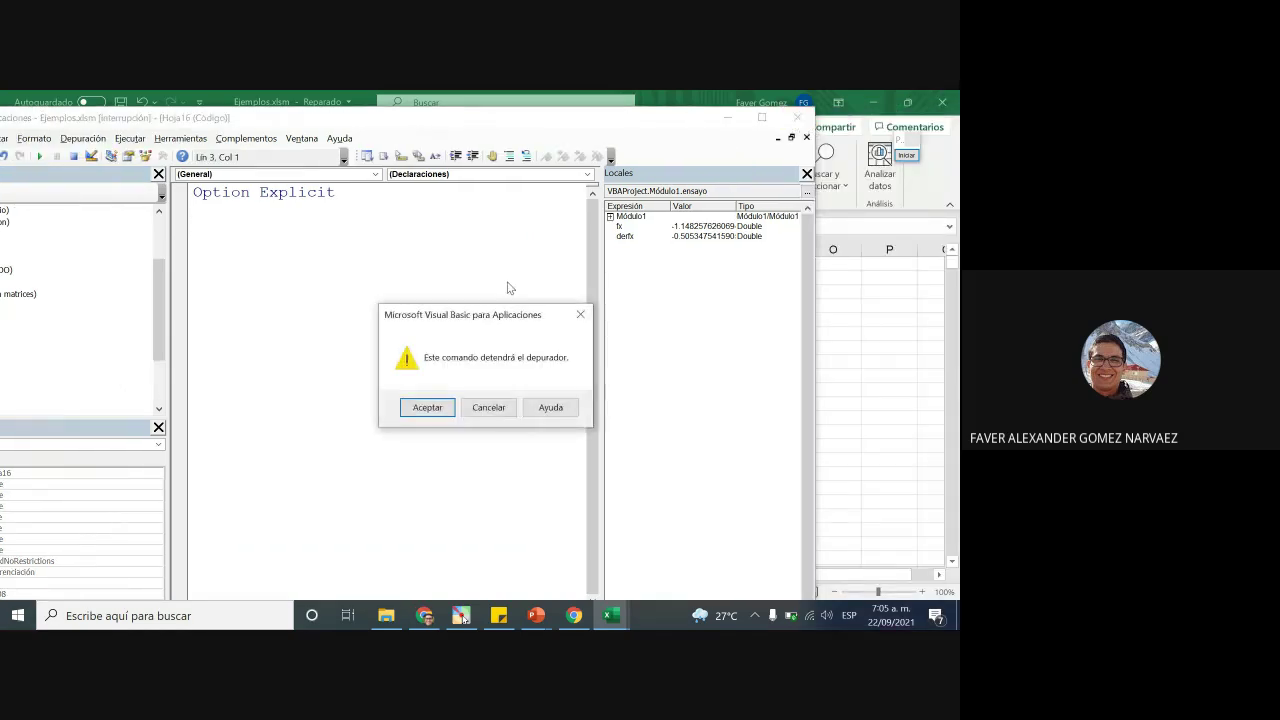
left_click(427, 408)
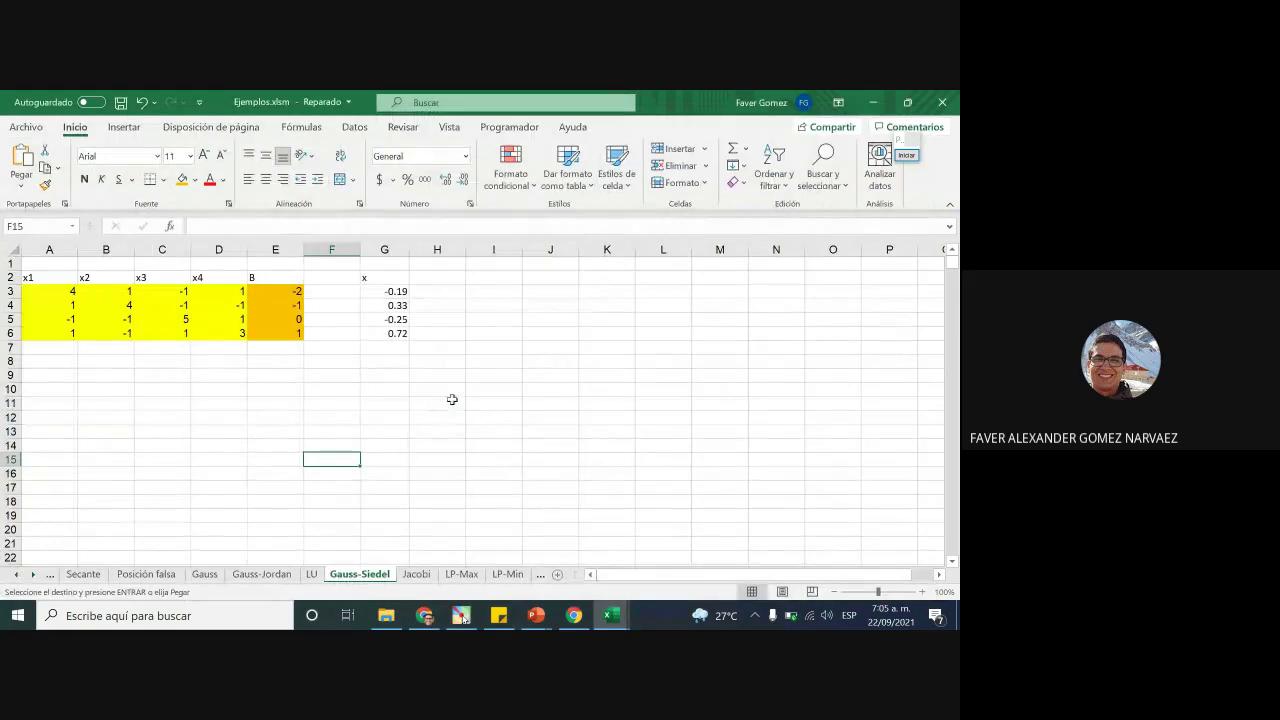
left_click(485, 387)
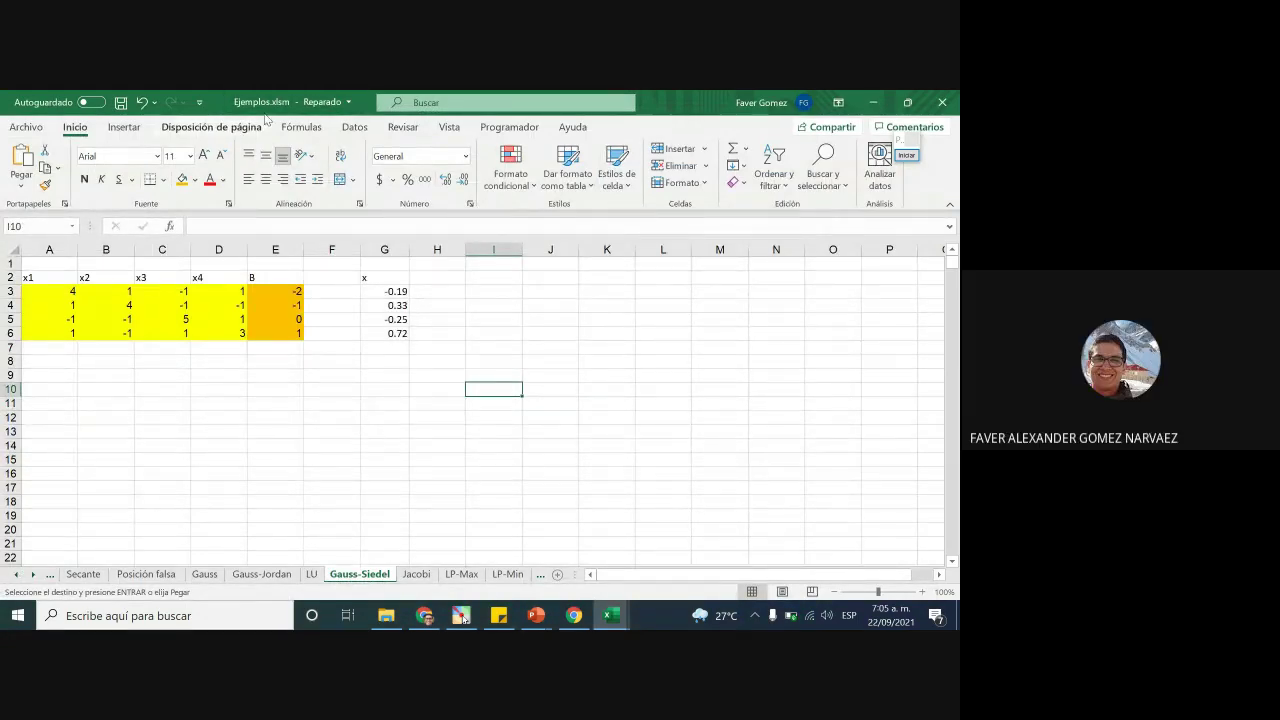
left_click(568, 357)
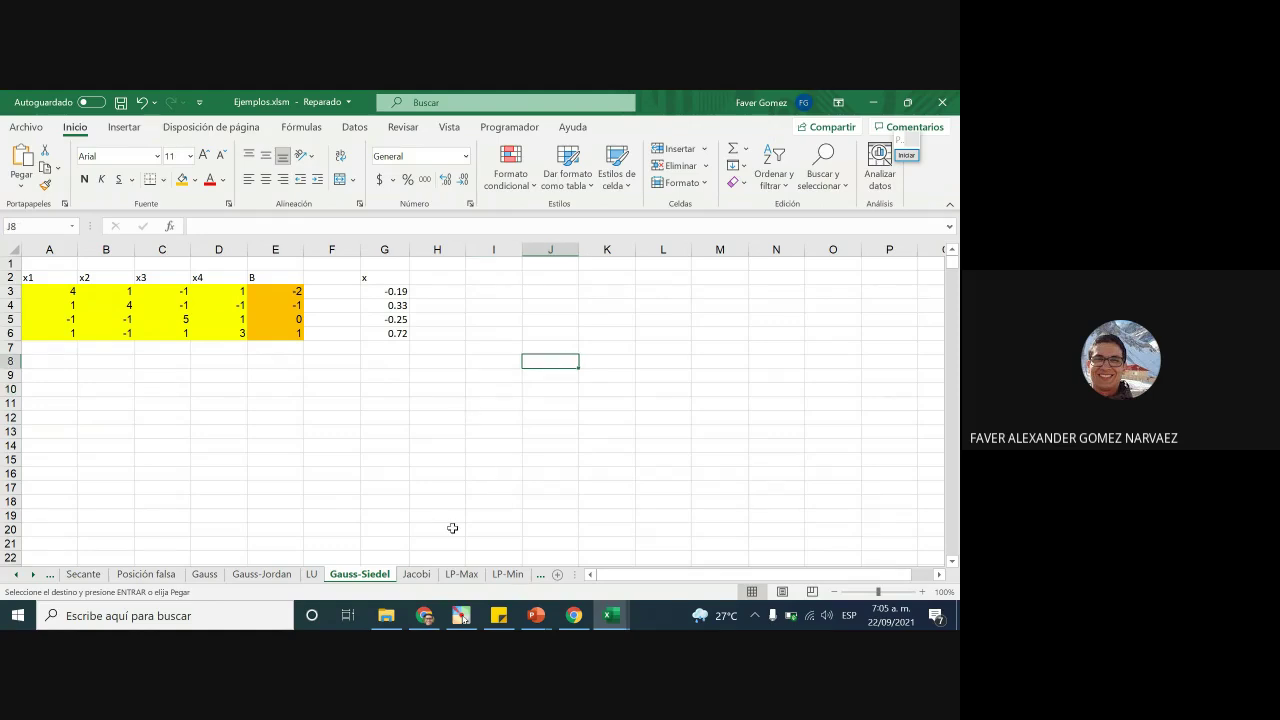
Browse in File Explorer from Cursos activos to the folder Métodos numéricos > 2019-2 > Ejemplos de clase
left_click(386, 615)
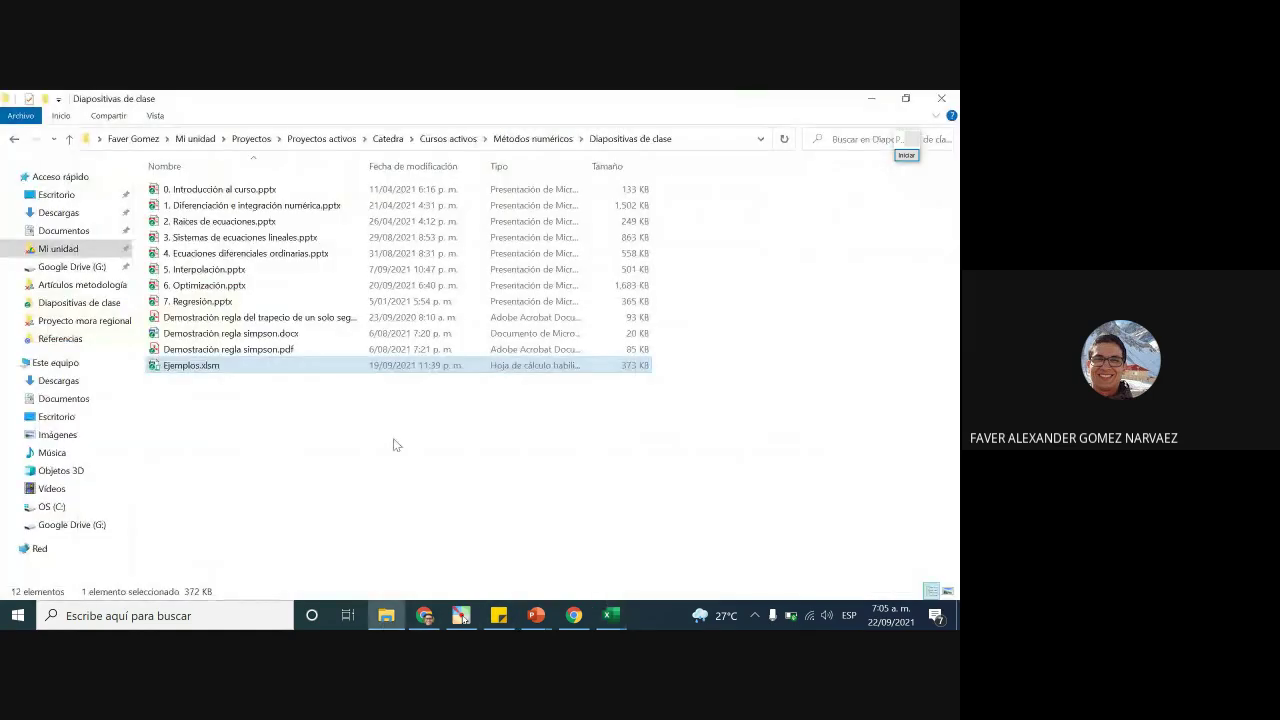
left_click(441, 140)
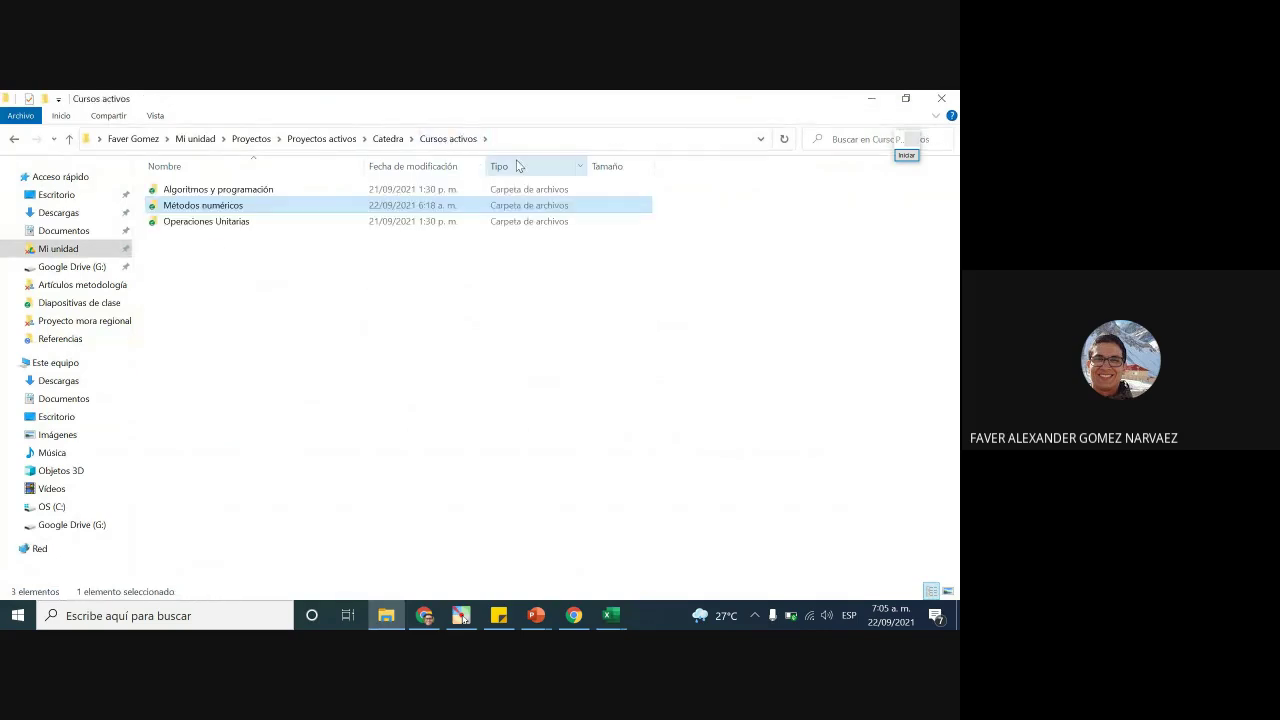
double_click(213, 207)
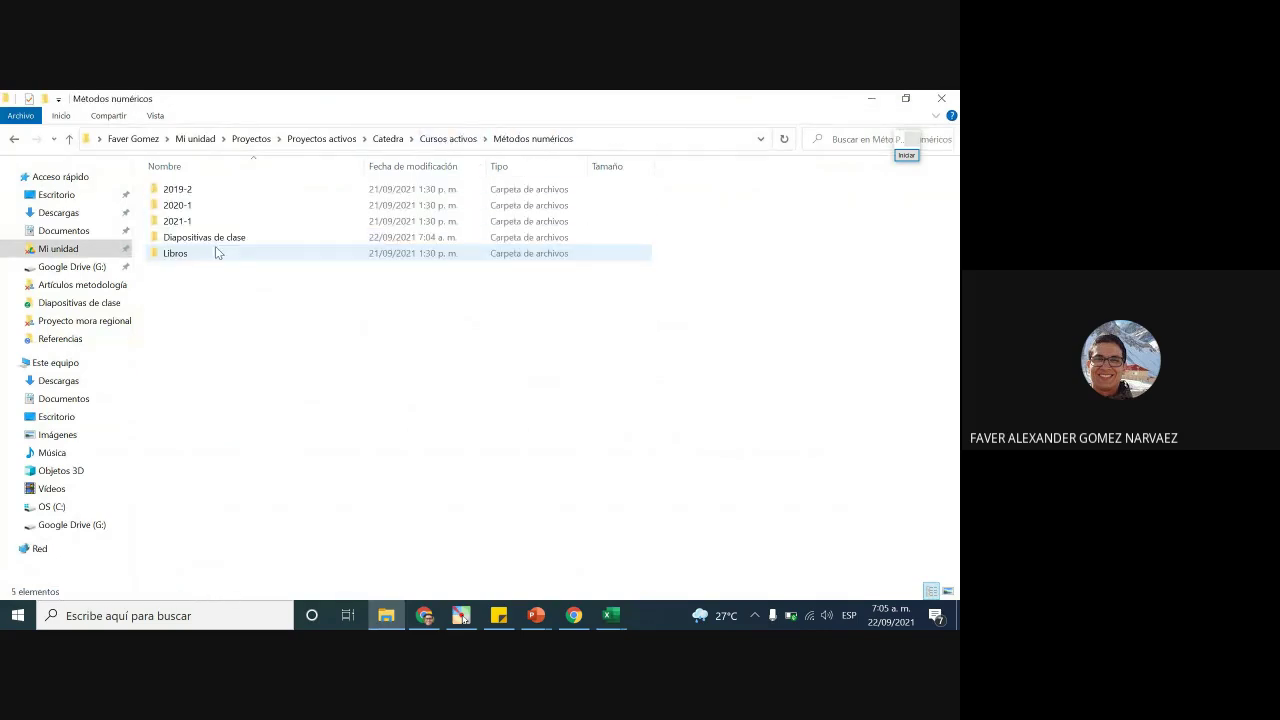
double_click(209, 191)
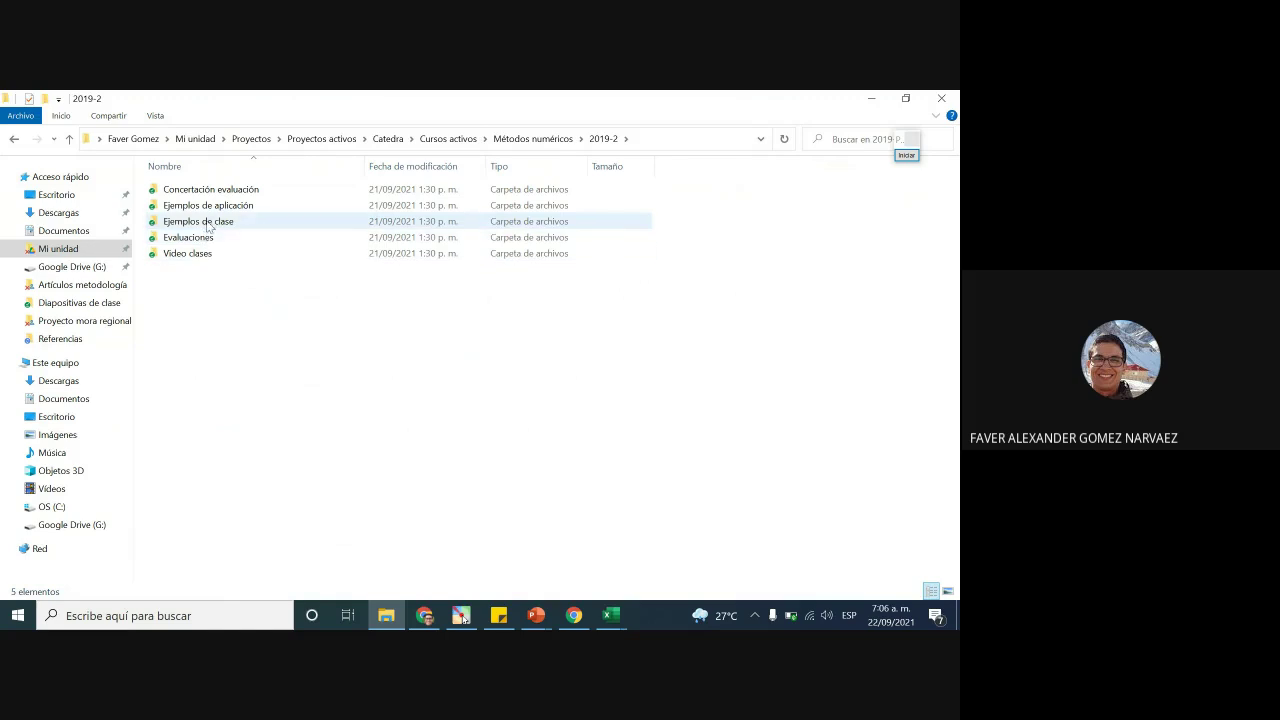
double_click(208, 224)
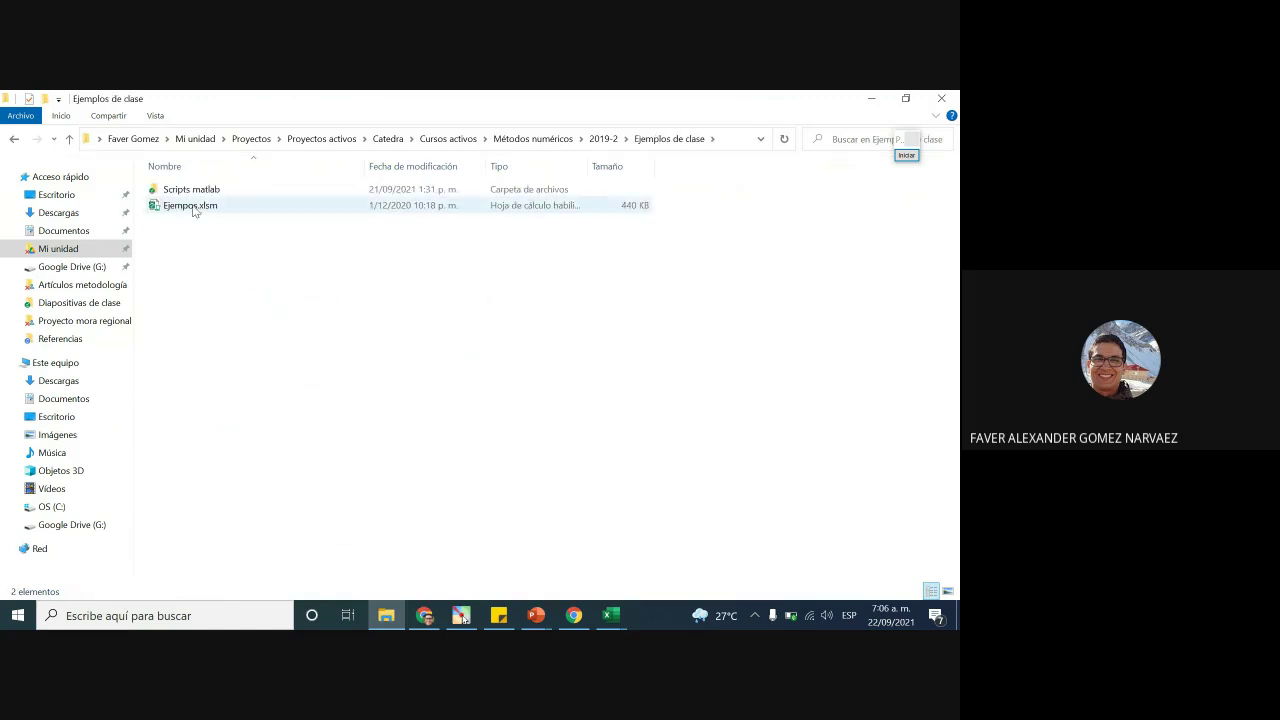
Return to Ejemplos.xlsm in Excel and close the workbook, saving its changes
mouse_move(611, 615)
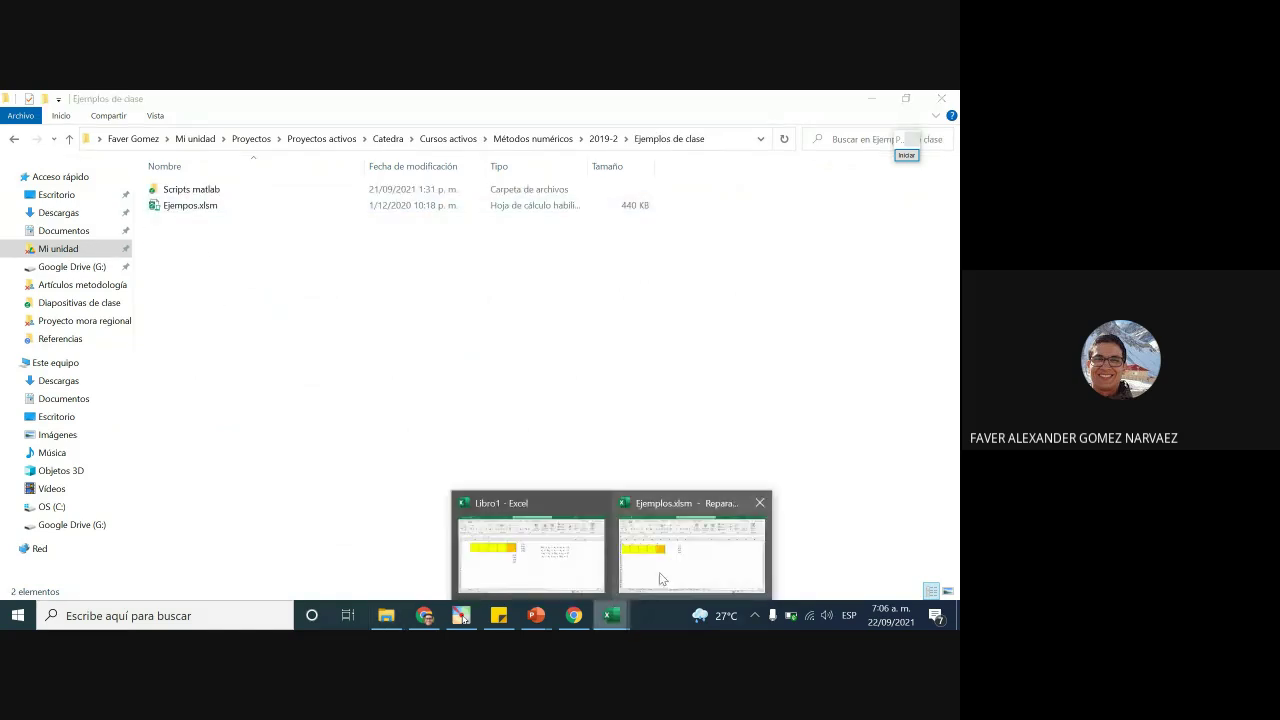
left_click(659, 572)
left_click(942, 102)
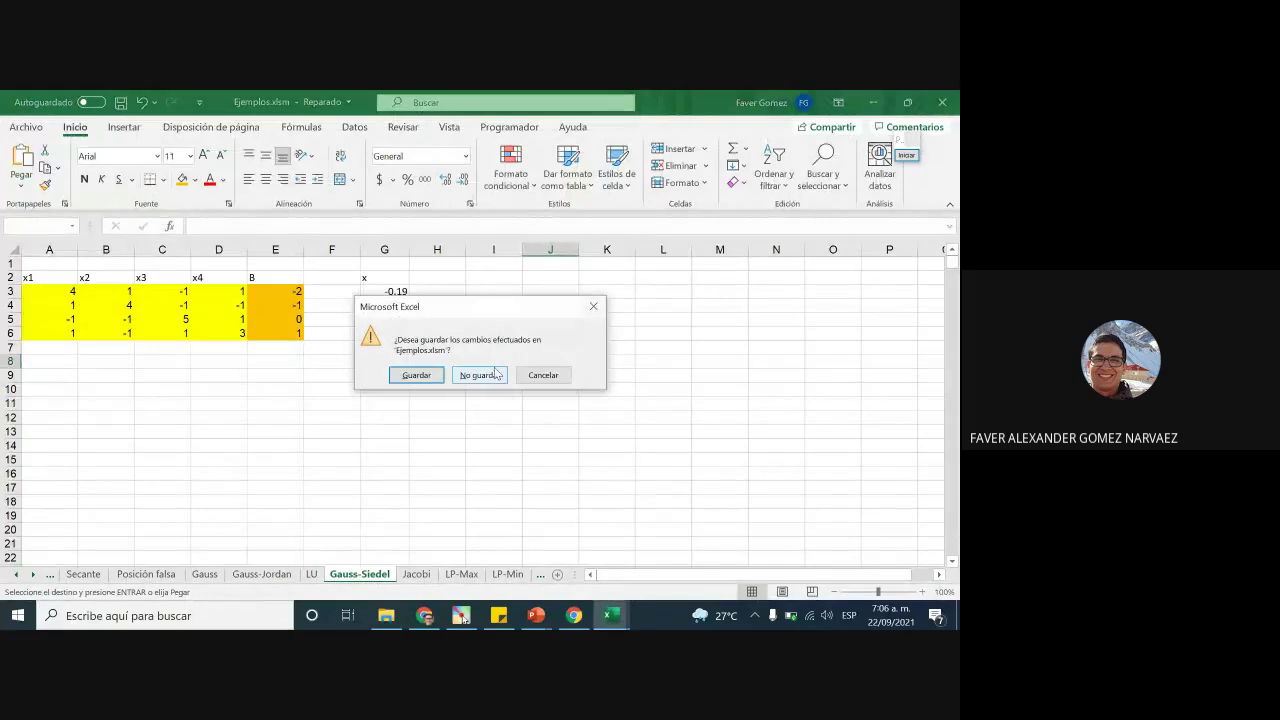
left_click(419, 382)
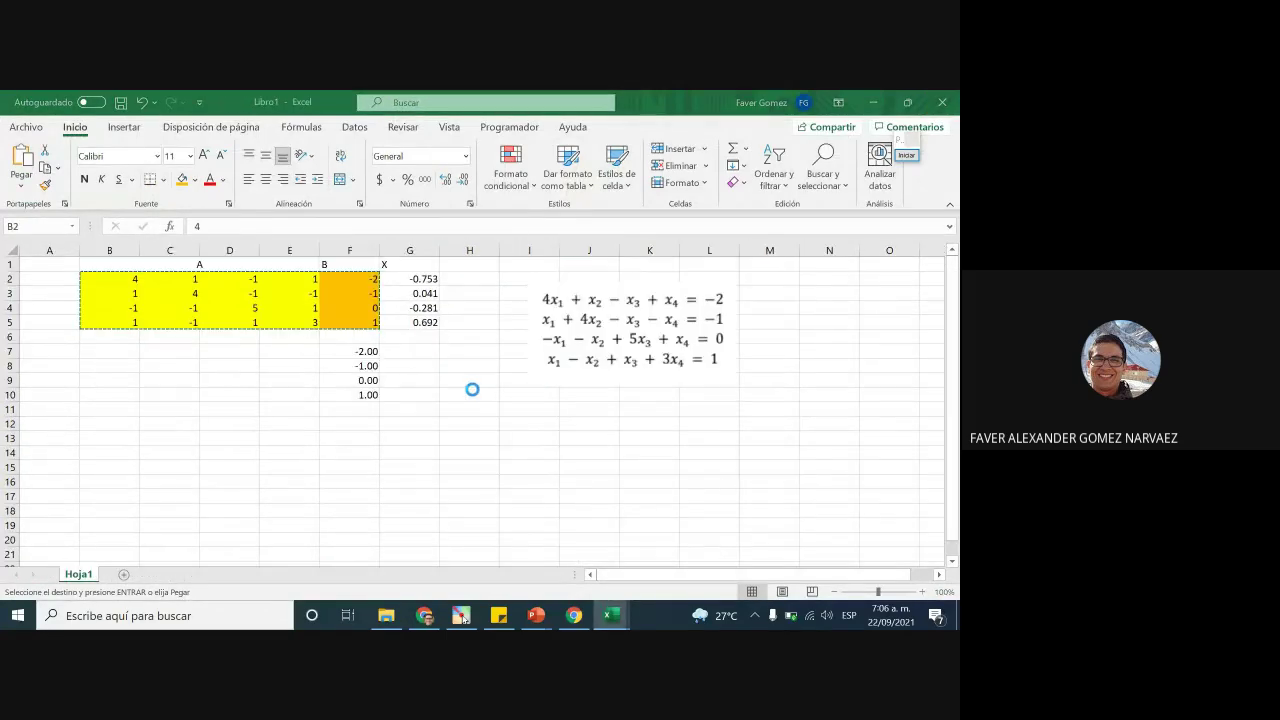
With B2:F5 of Libro1 copied, open Ejempos.xlsm from the Ejemplos de clase folder and enable its macro content
type("4\t1\t-1\t1\t-2 1\t4\t-1\t-1\t-1 -1\t-1\t5\t1\t0 1\t-1\t1\t3\t1")
left_click(226, 395)
key("alt+Tab")
left_click(193, 207)
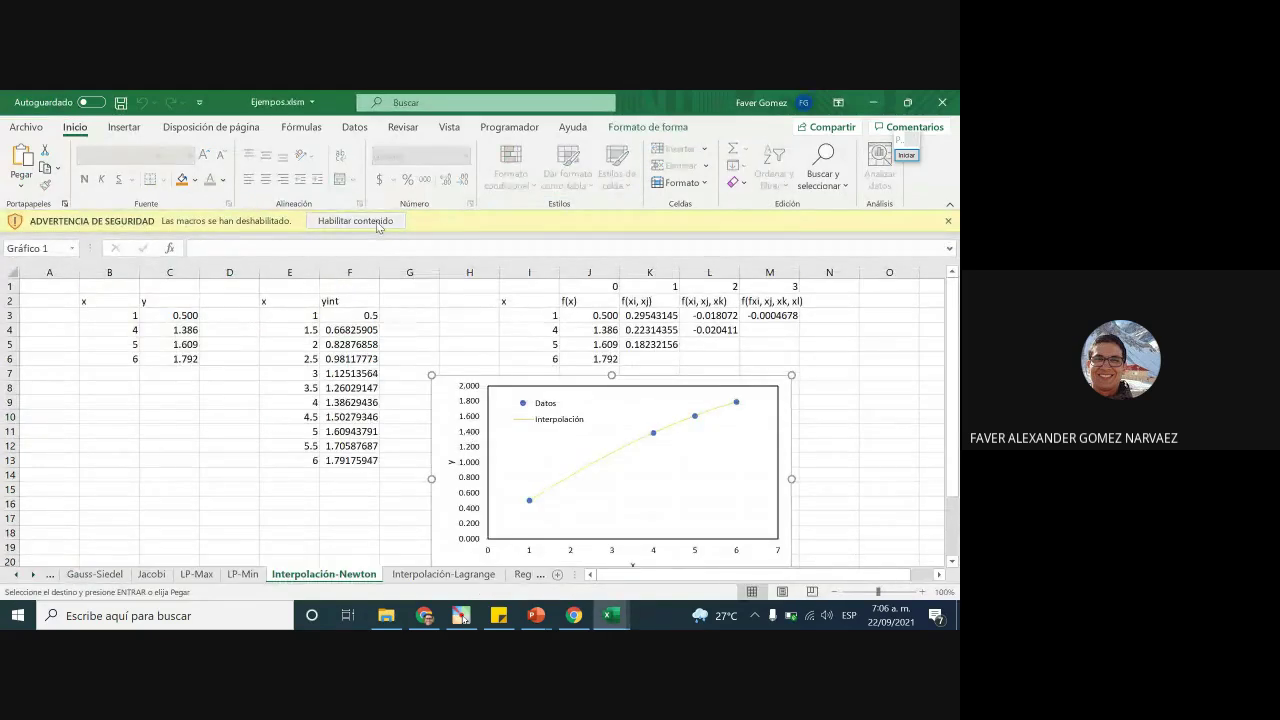
left_click(378, 226)
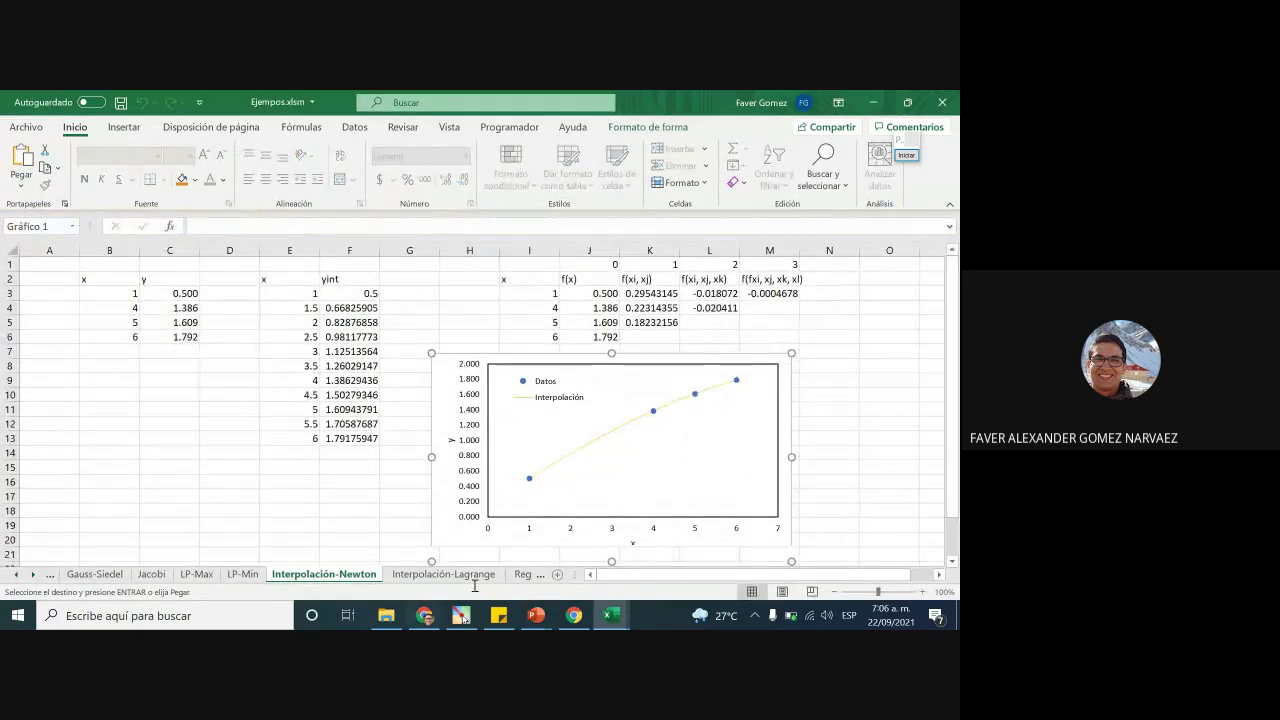
Paste the copied Libro1 matrix and B column over A3:E6 of the Gauss-Siedel sheet in Ejempos.xlsm
left_click(92, 575)
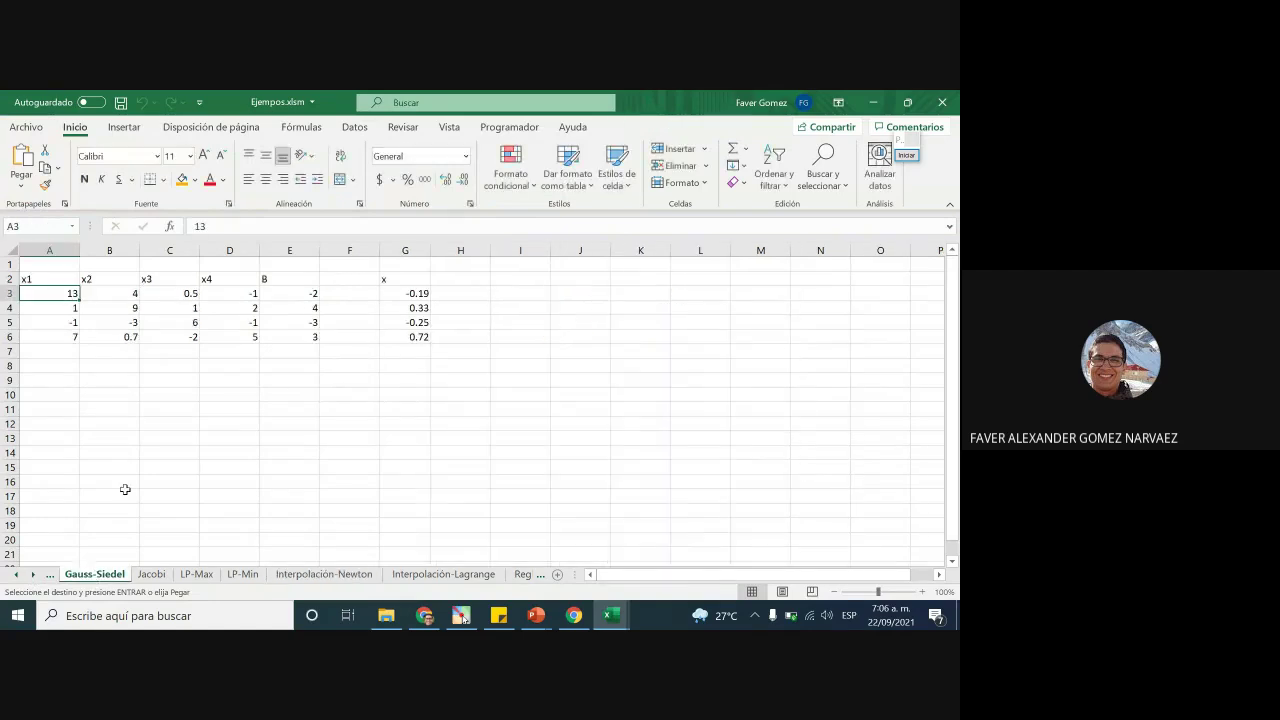
left_click(62, 294)
key("ctrl+v")
left_click(290, 452)
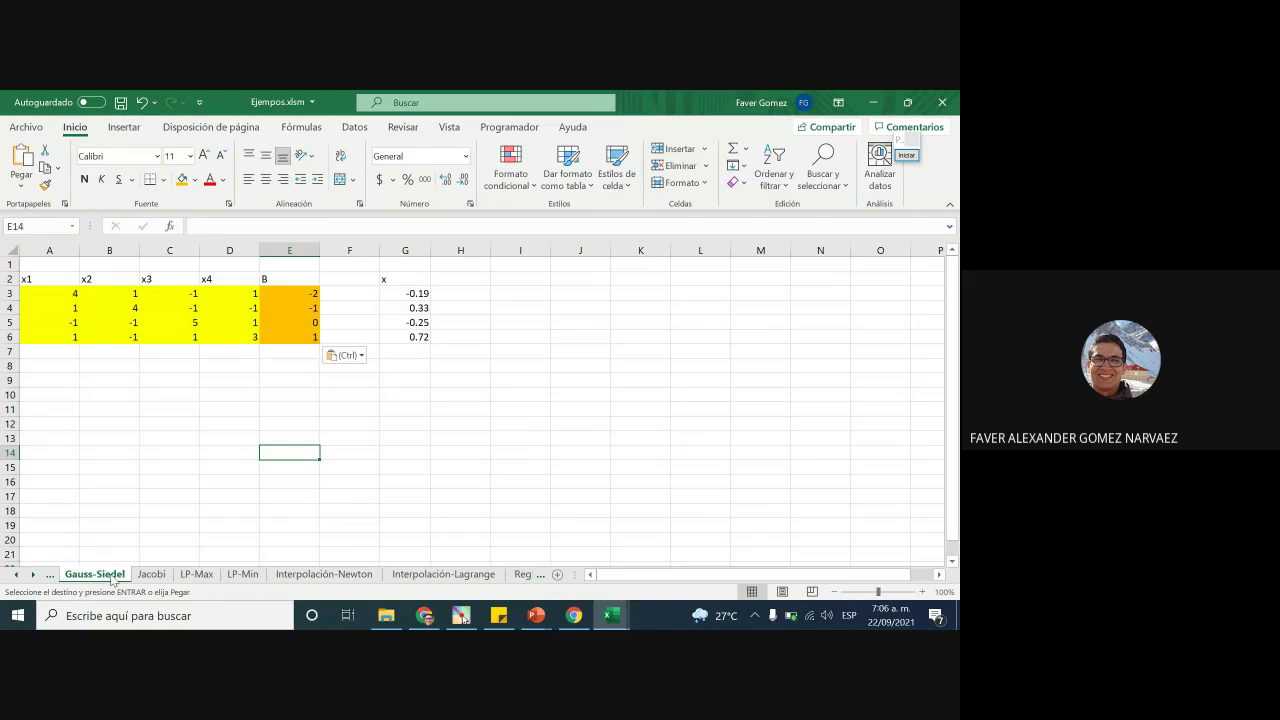
Open the VBA code of the Gauss-Siedel sheet, maximize the editor, and widen the code area on both sides
right_click(112, 578)
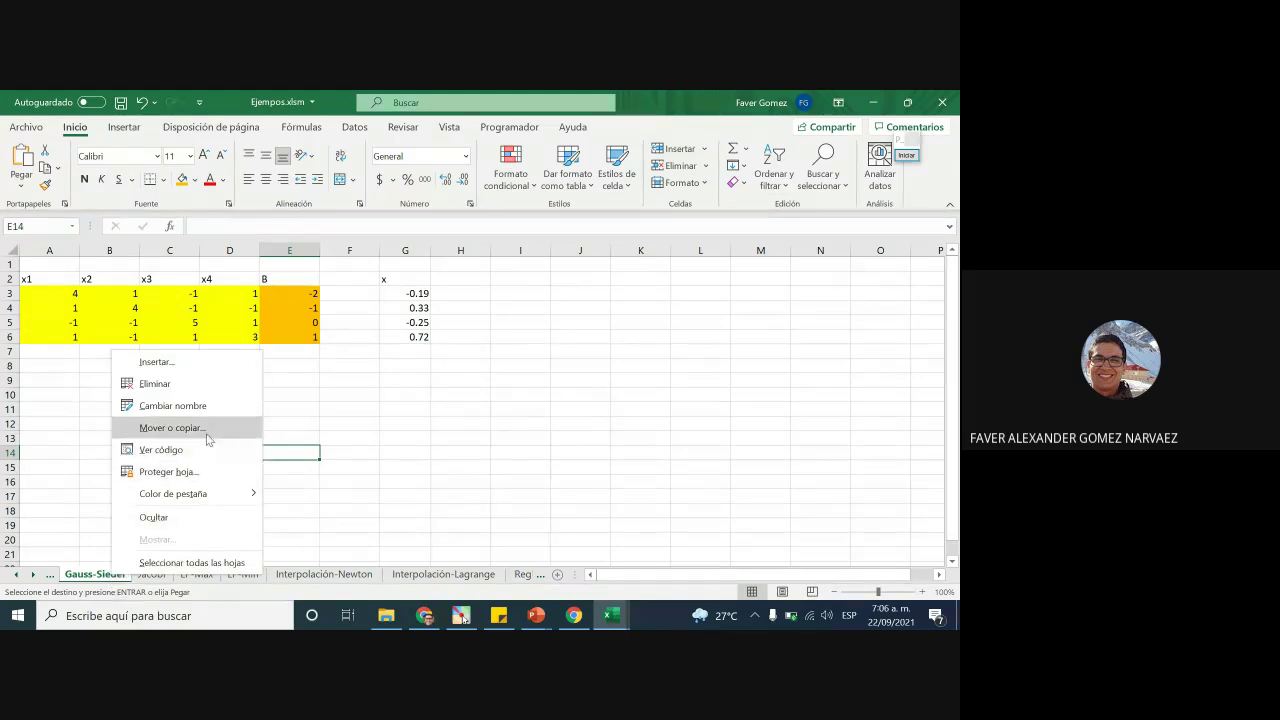
left_click(175, 450)
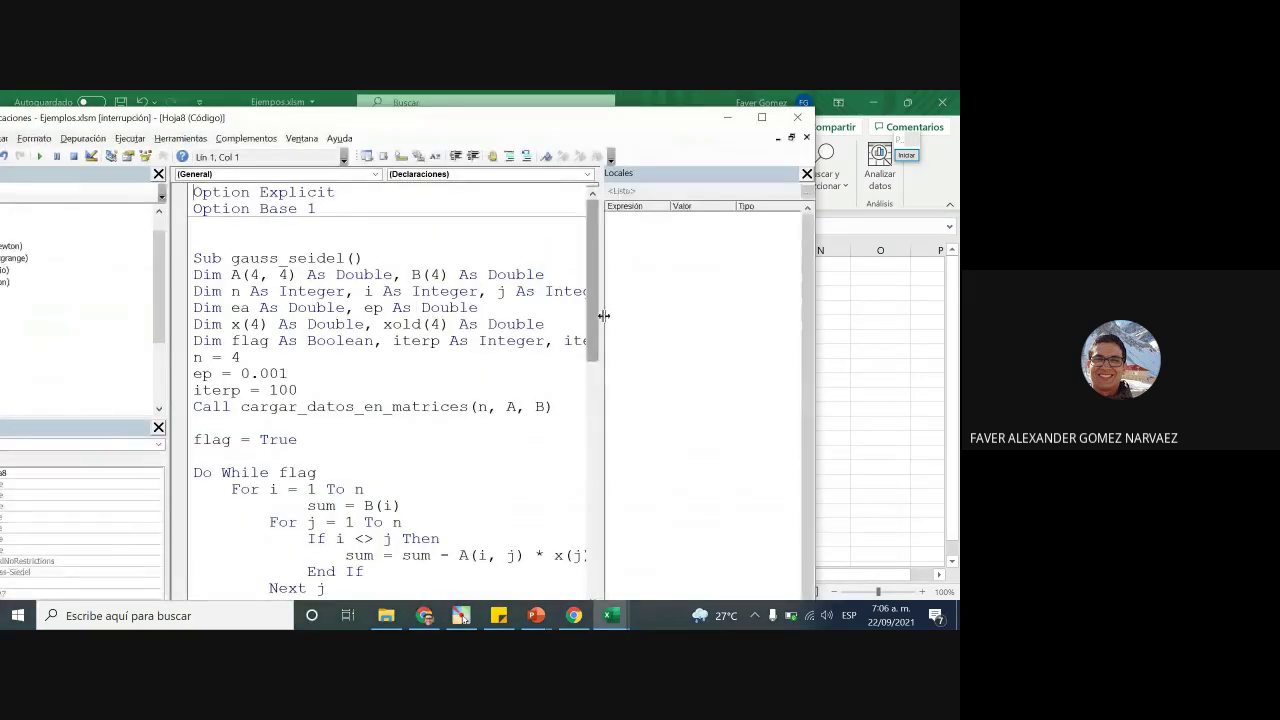
left_click(761, 117)
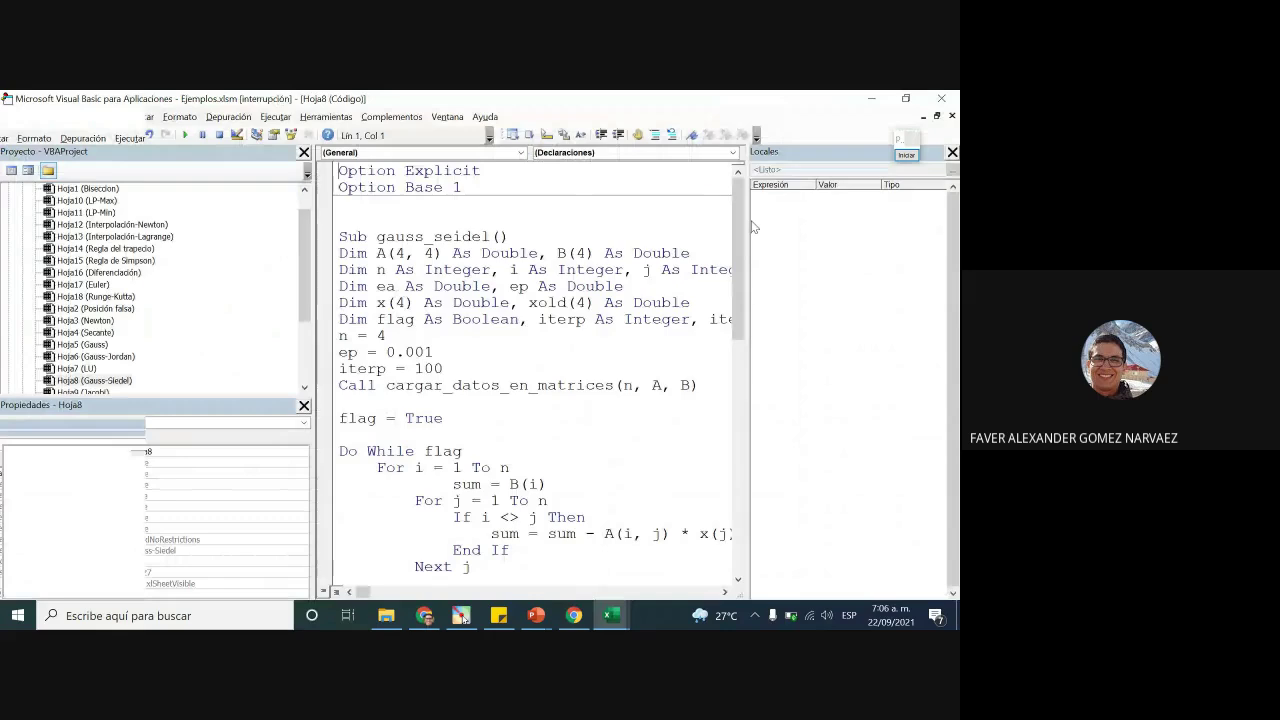
left_click_drag(746, 286, 868, 291)
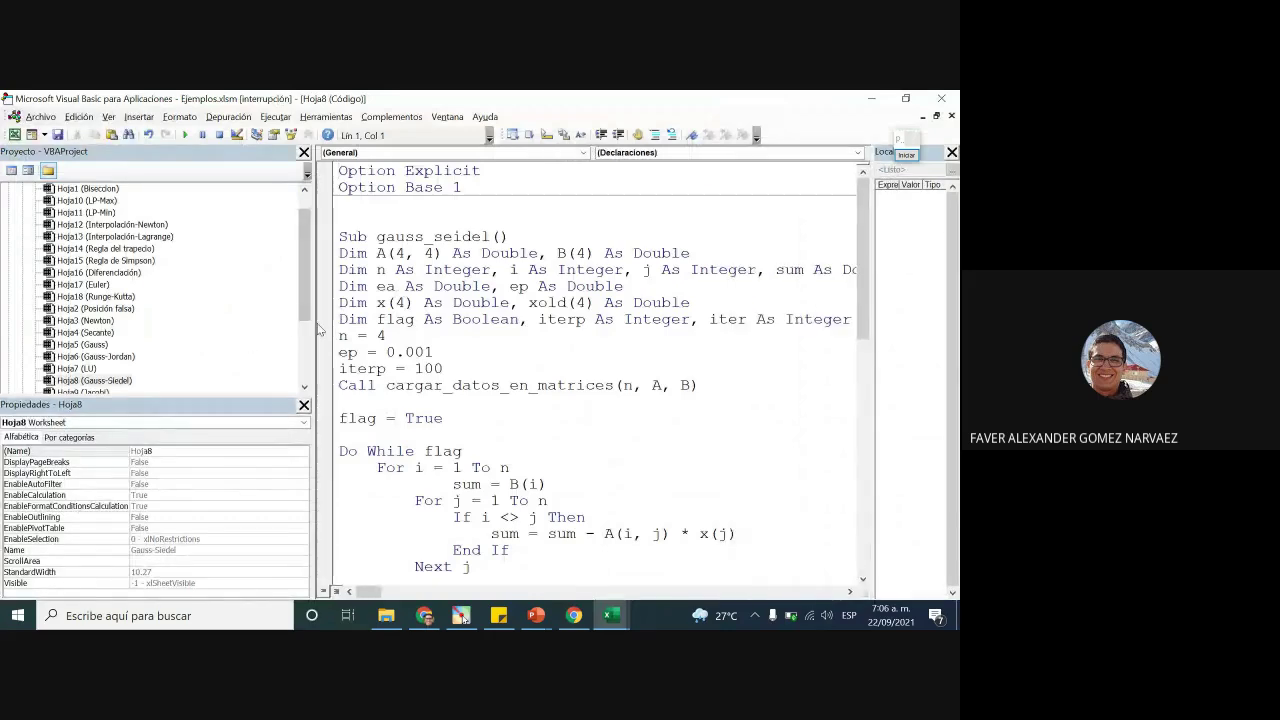
left_click_drag(318, 330, 238, 326)
Review the gauss_seidel procedure, run it on the pasted matrix, and inspect the solution value in G3
left_click(442, 345)
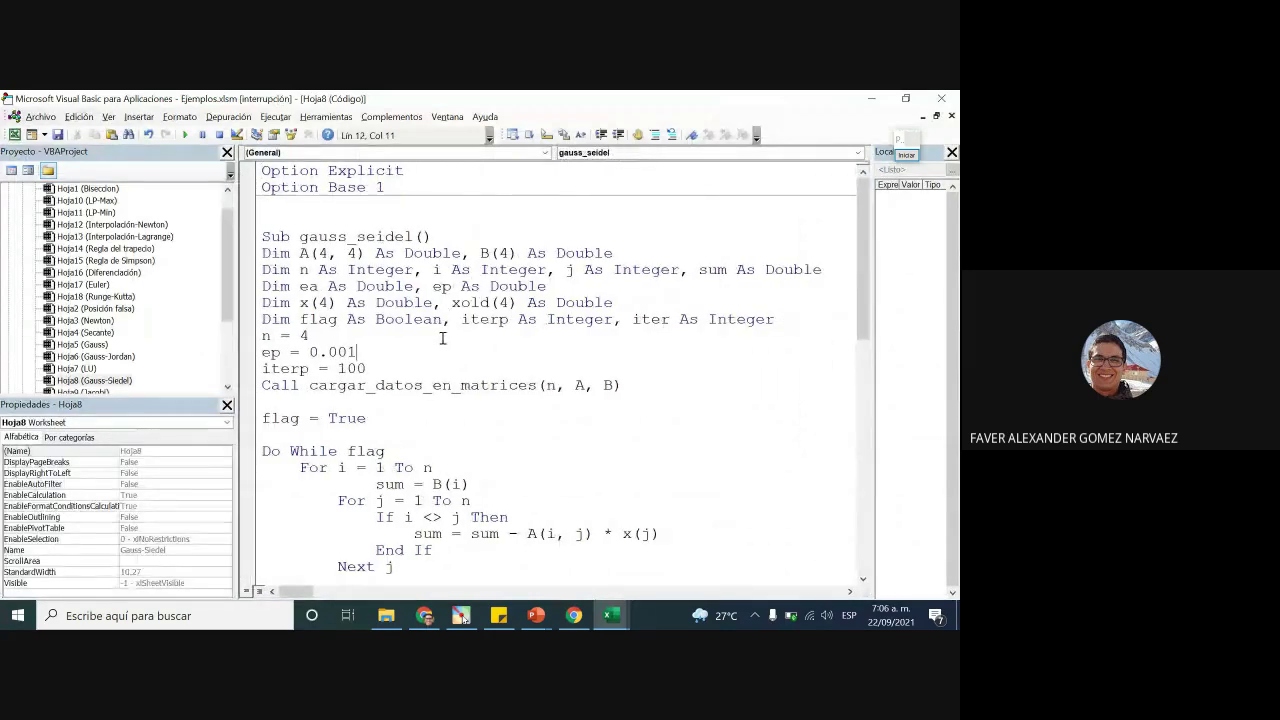
scroll(442, 338, "down", 12)
scroll(449, 449, "up", 12)
left_click(185, 135)
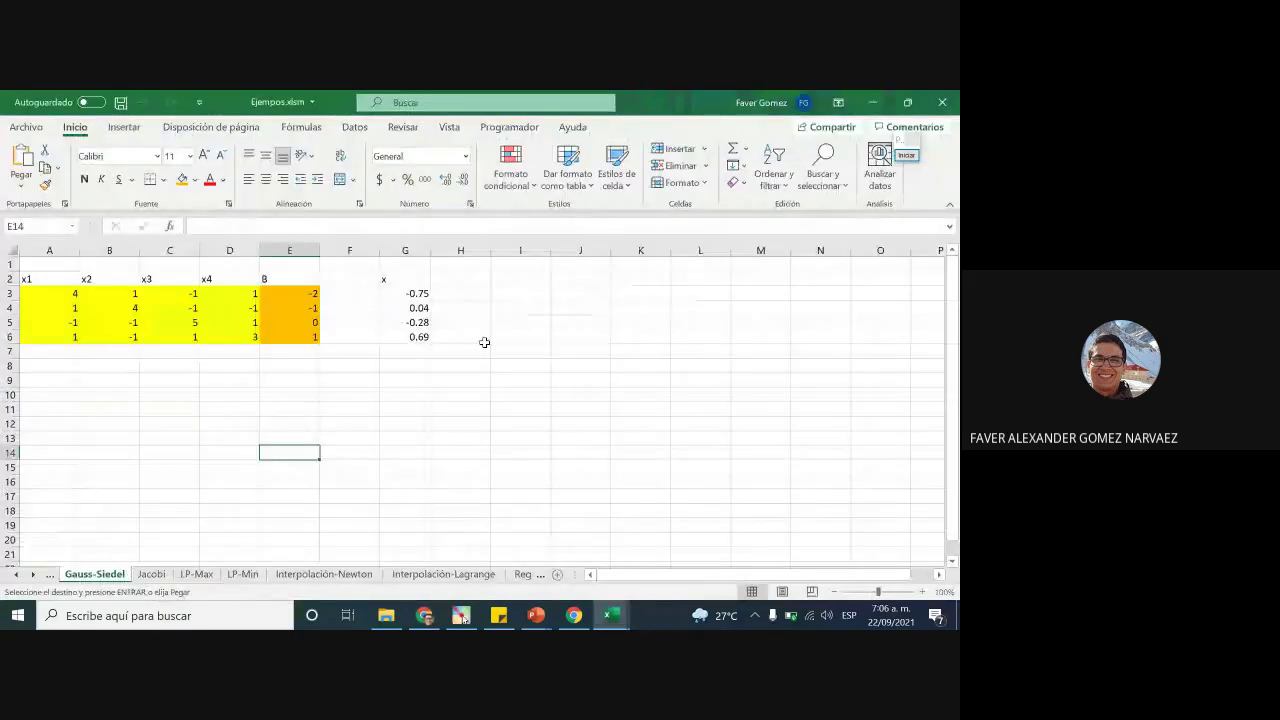
left_click(409, 423)
left_click(425, 293)
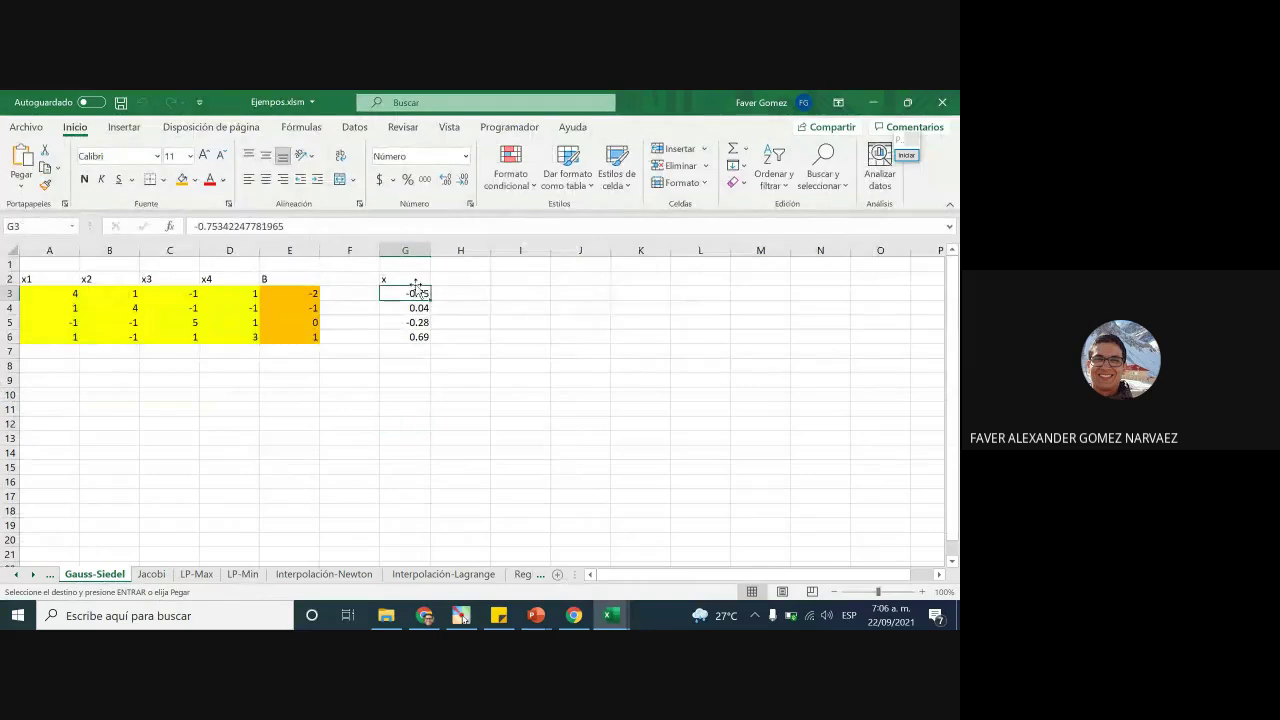
left_click(471, 306)
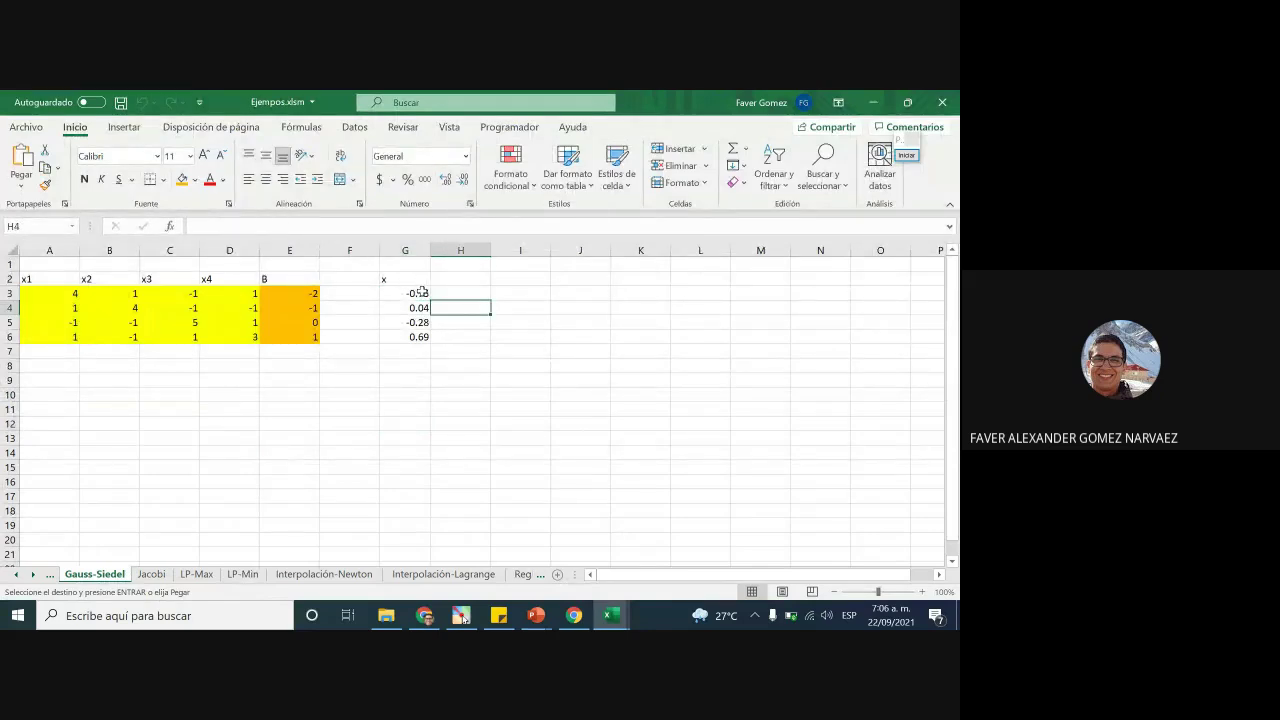
Clear the x results in G3:G6 and rerun the gauss_seidel macro to recalculate them
left_click_drag(422, 292, 418, 337)
key("Delete")
left_click(494, 359)
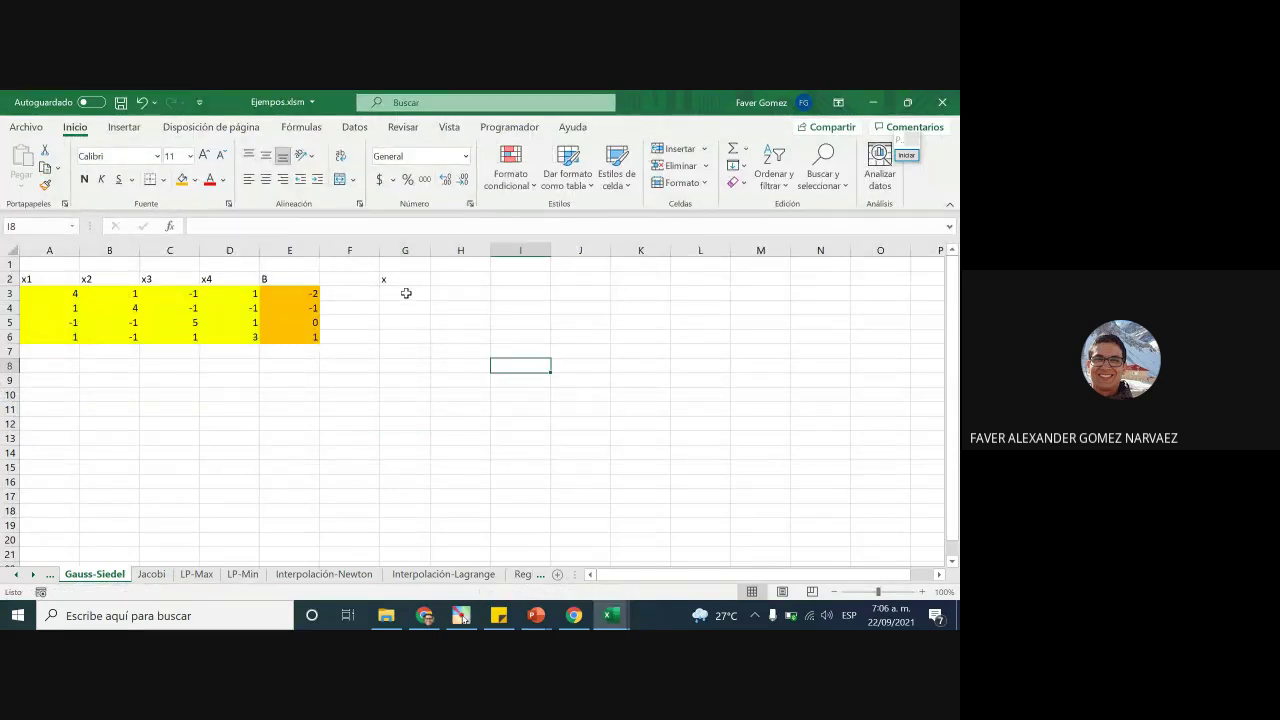
left_click_drag(406, 293, 408, 340)
key("alt+F11")
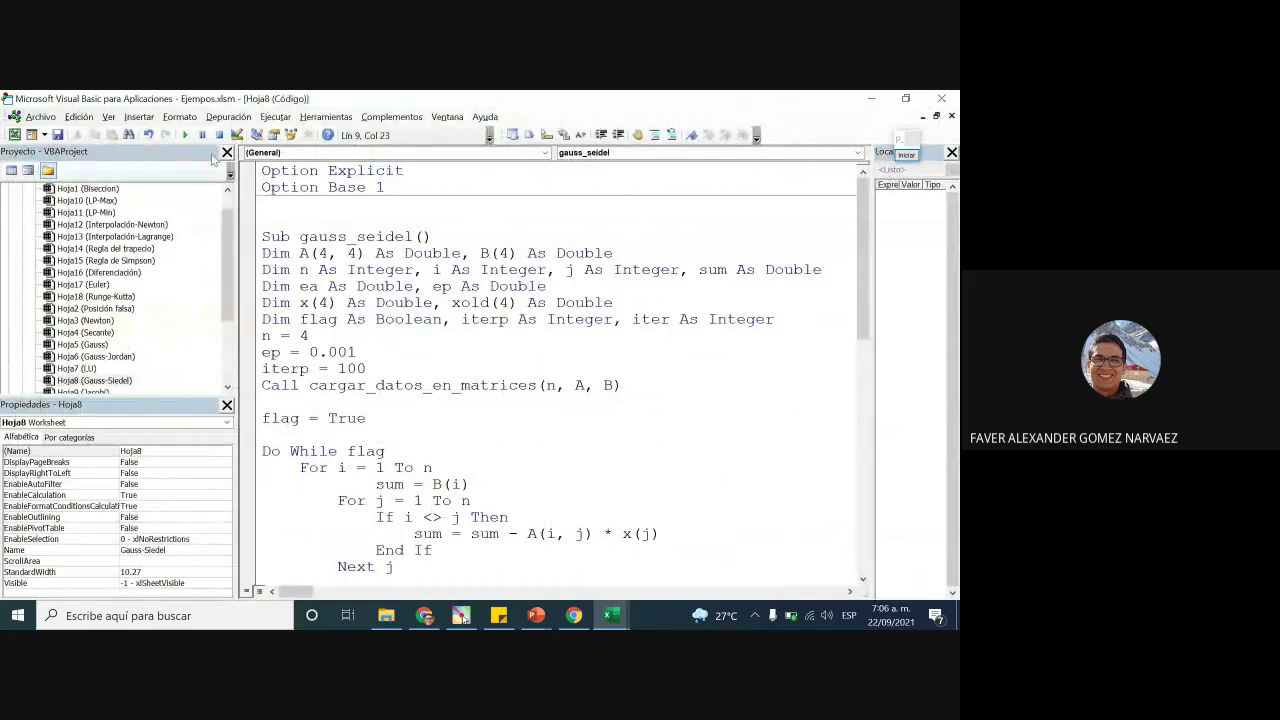
left_click(184, 134)
key("alt+F11")
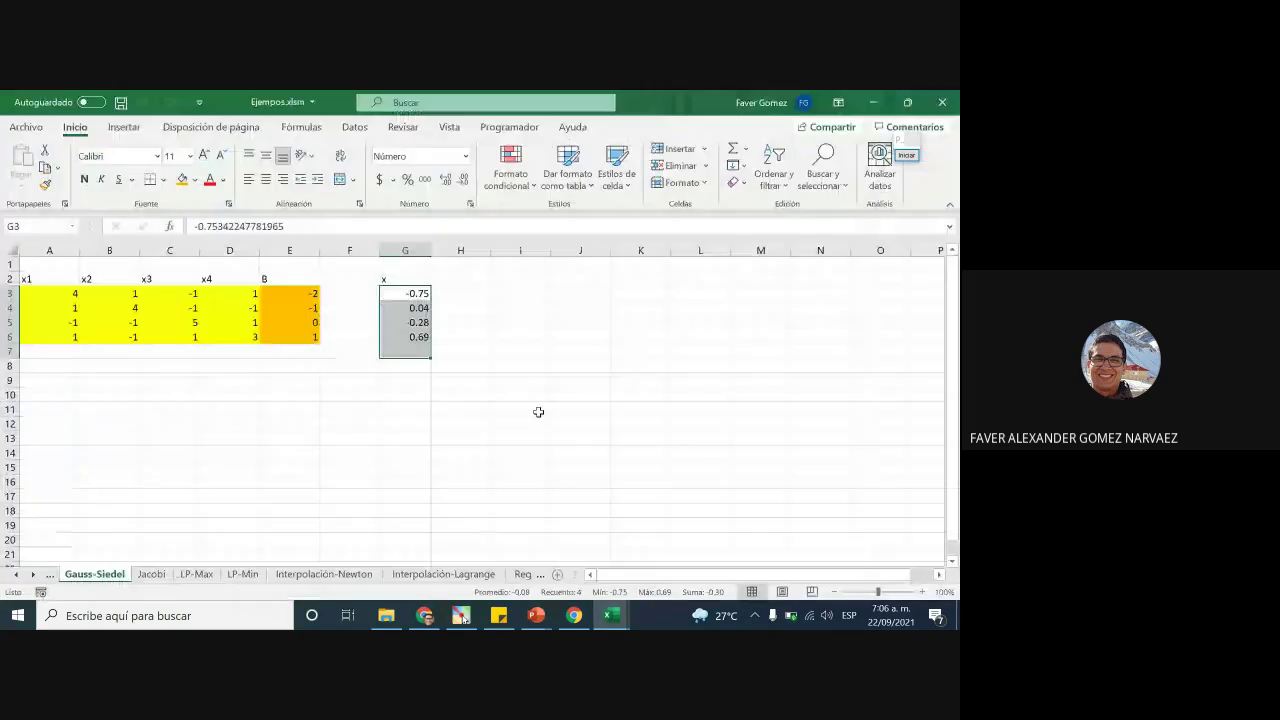
Show the x results in G3:G6 with three decimal places
left_click(424, 294)
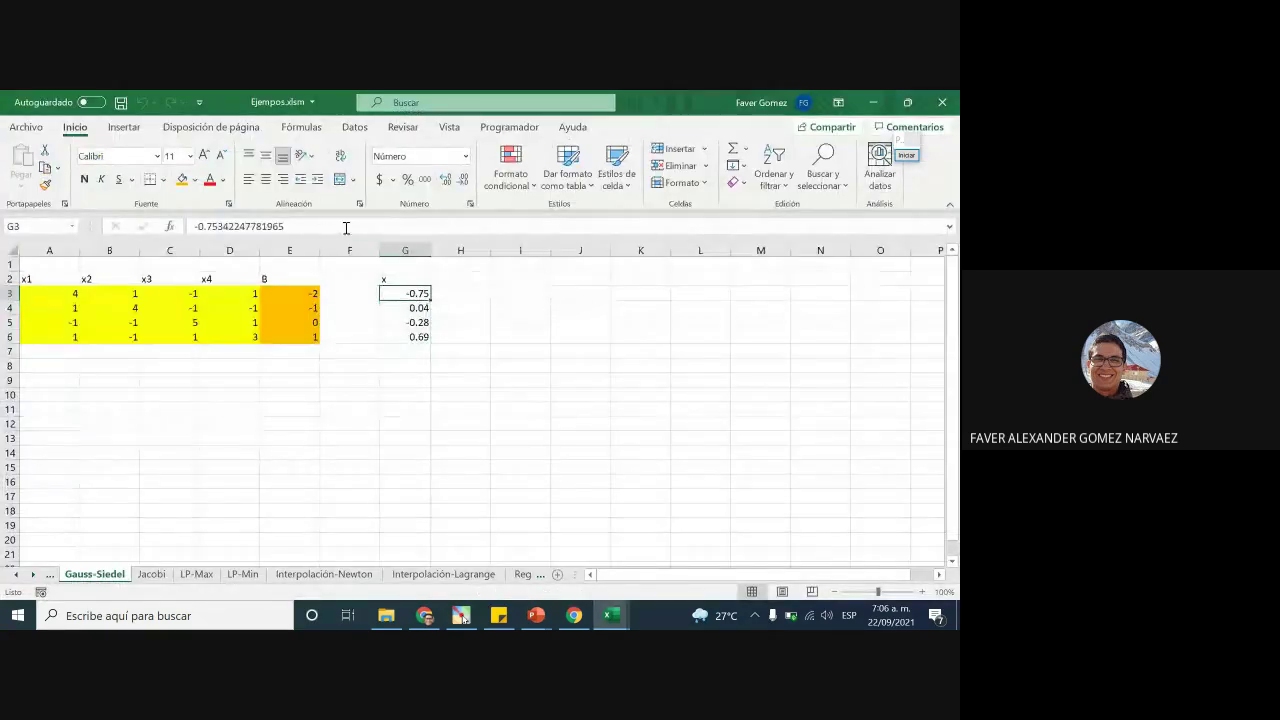
key("shift+Down")
key("shift+Down")
key("shift+Down")
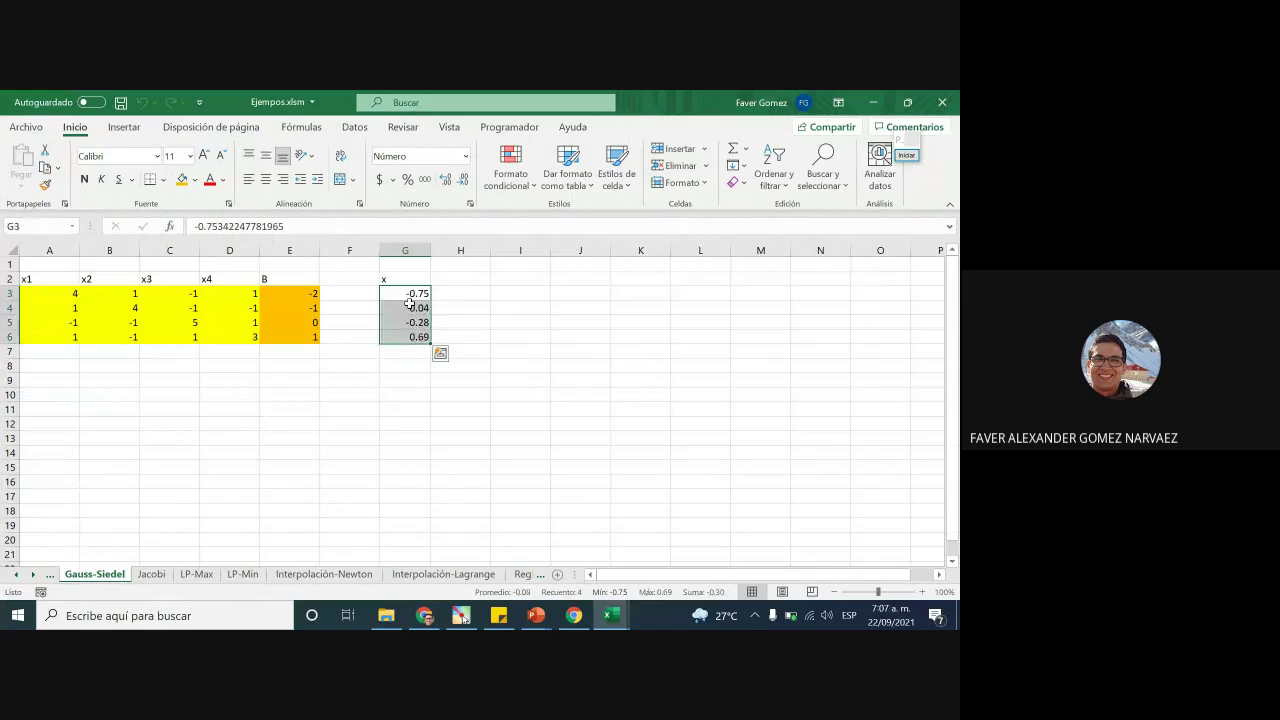
left_click(445, 179)
left_click(497, 362)
Copy the Gauss-Seidel results in G3:G6 of Ejempos.xlsm into H2:H5 of Libro1, beside the existing X column
left_click(414, 294)
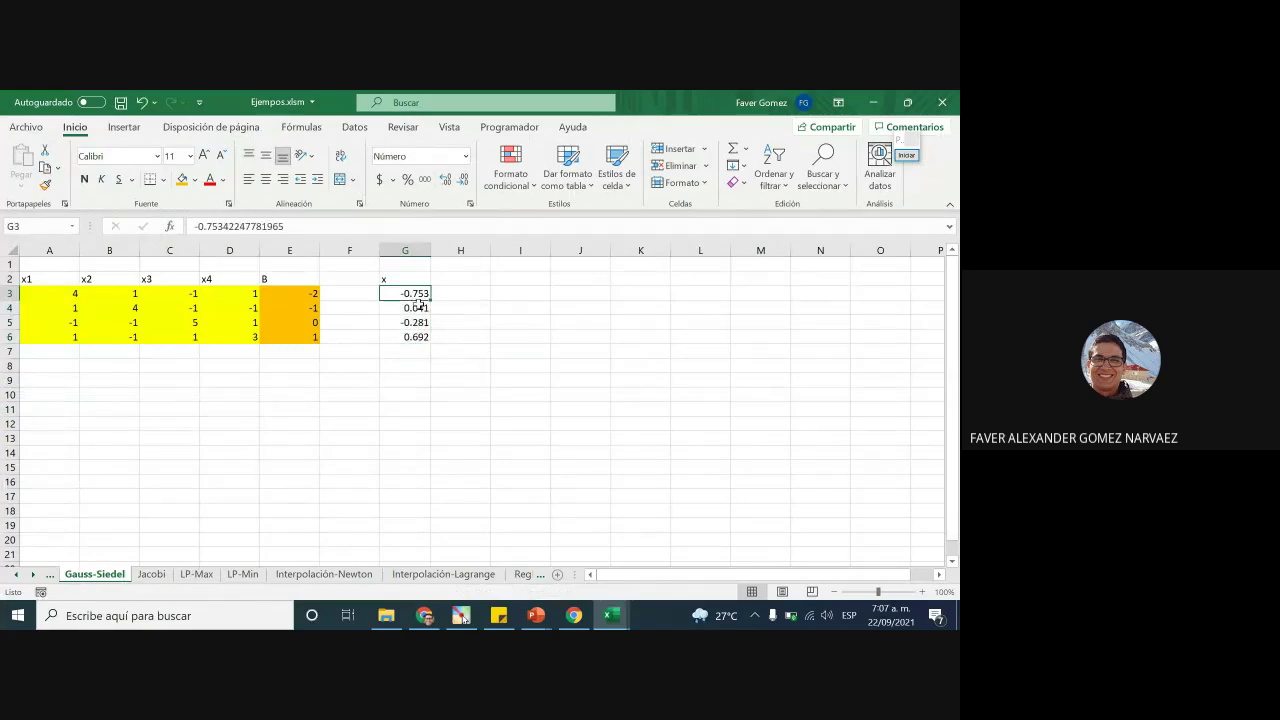
left_click_drag(414, 308, 414, 337)
key("ctrl+c")
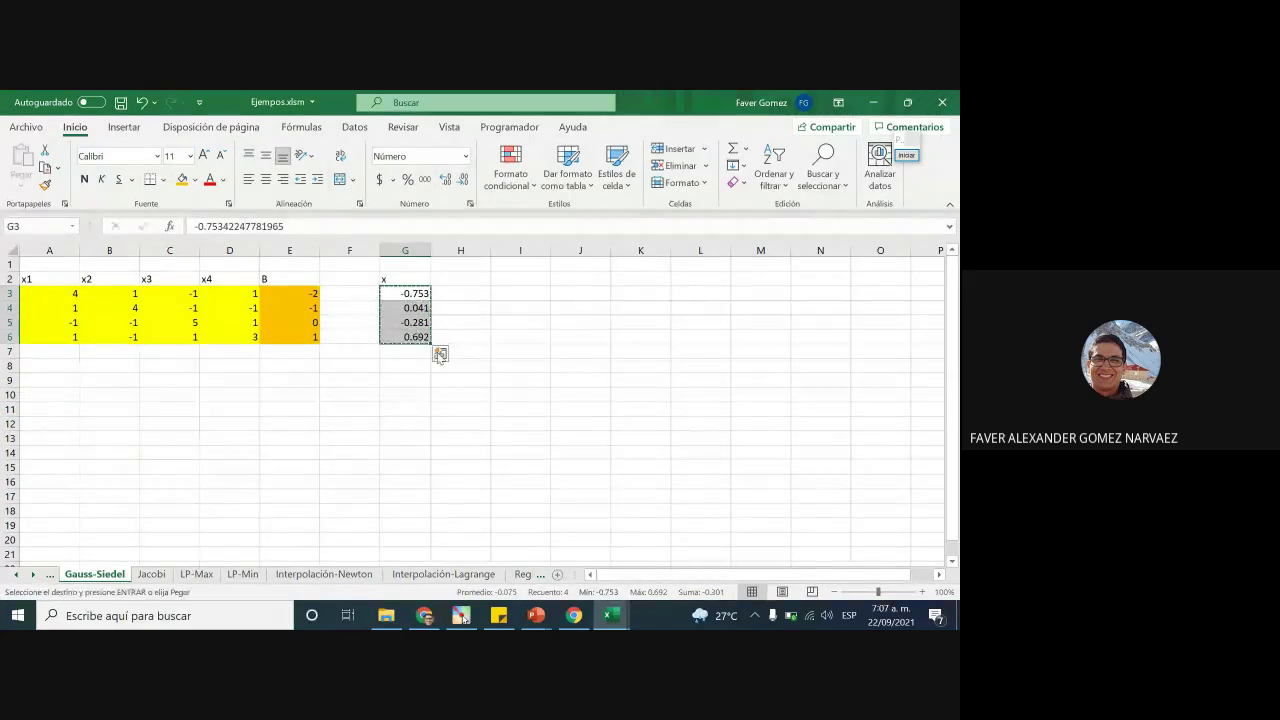
mouse_move(611, 615)
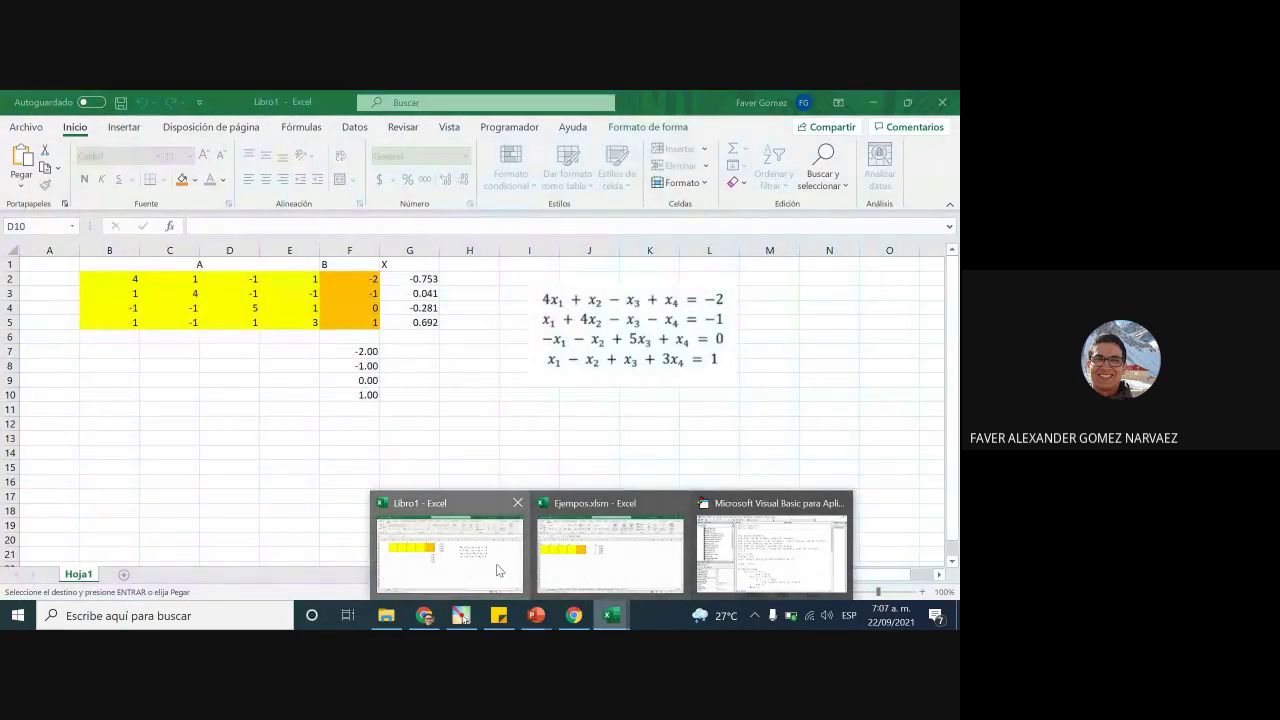
left_click(497, 564)
left_click(482, 278)
key("ctrl+v")
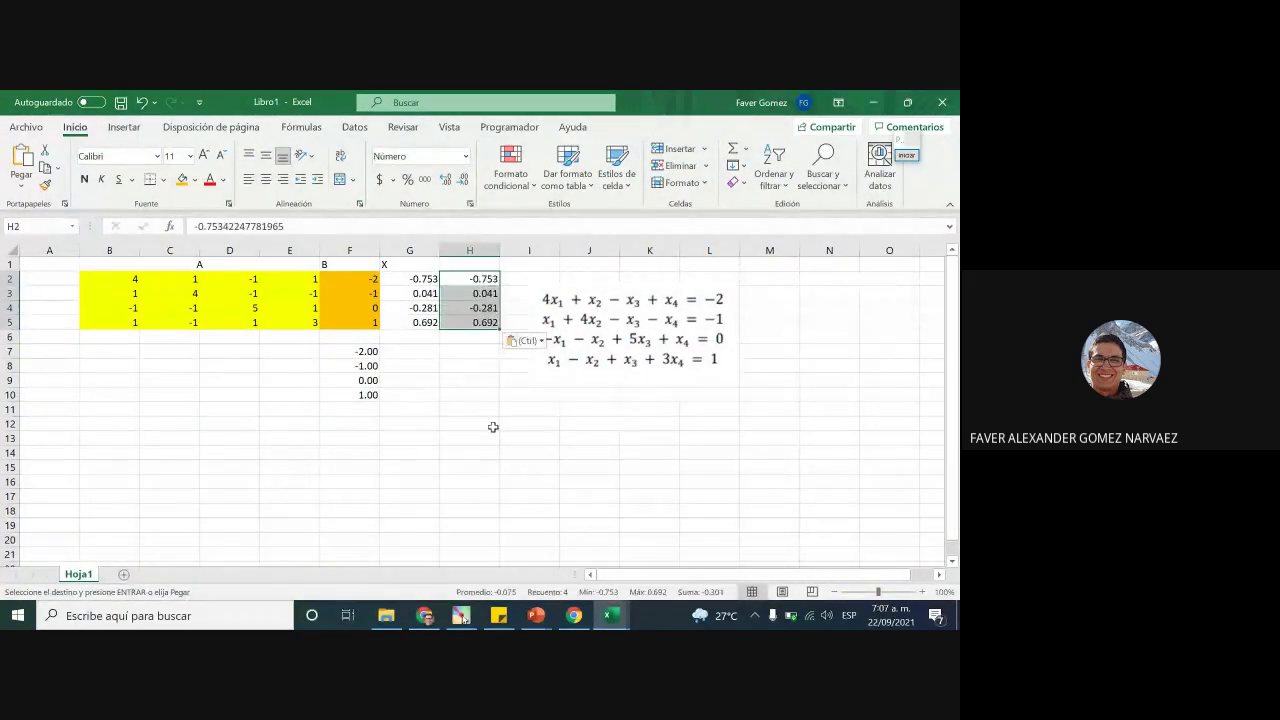
left_click(490, 424)
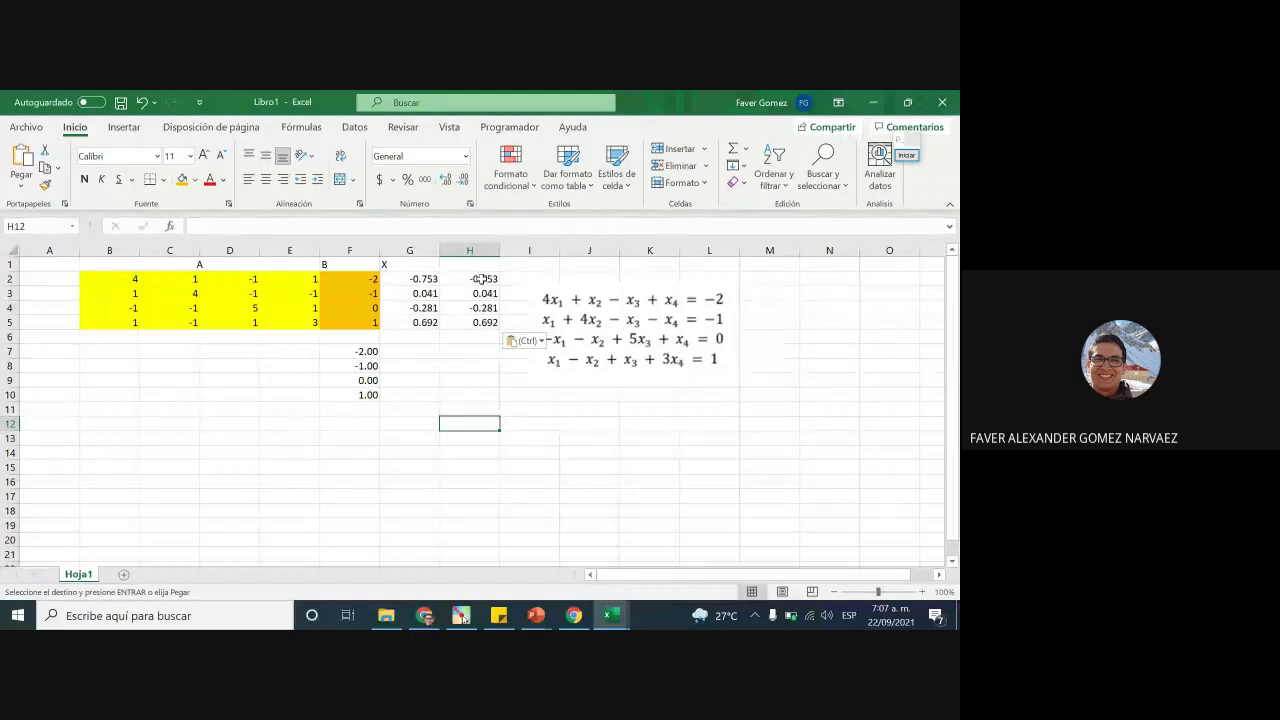
Compare the pasted results in H2:H5 with the X values in G2:G5
left_click_drag(478, 279, 481, 323)
left_click_drag(414, 279, 420, 323)
left_click(460, 368)
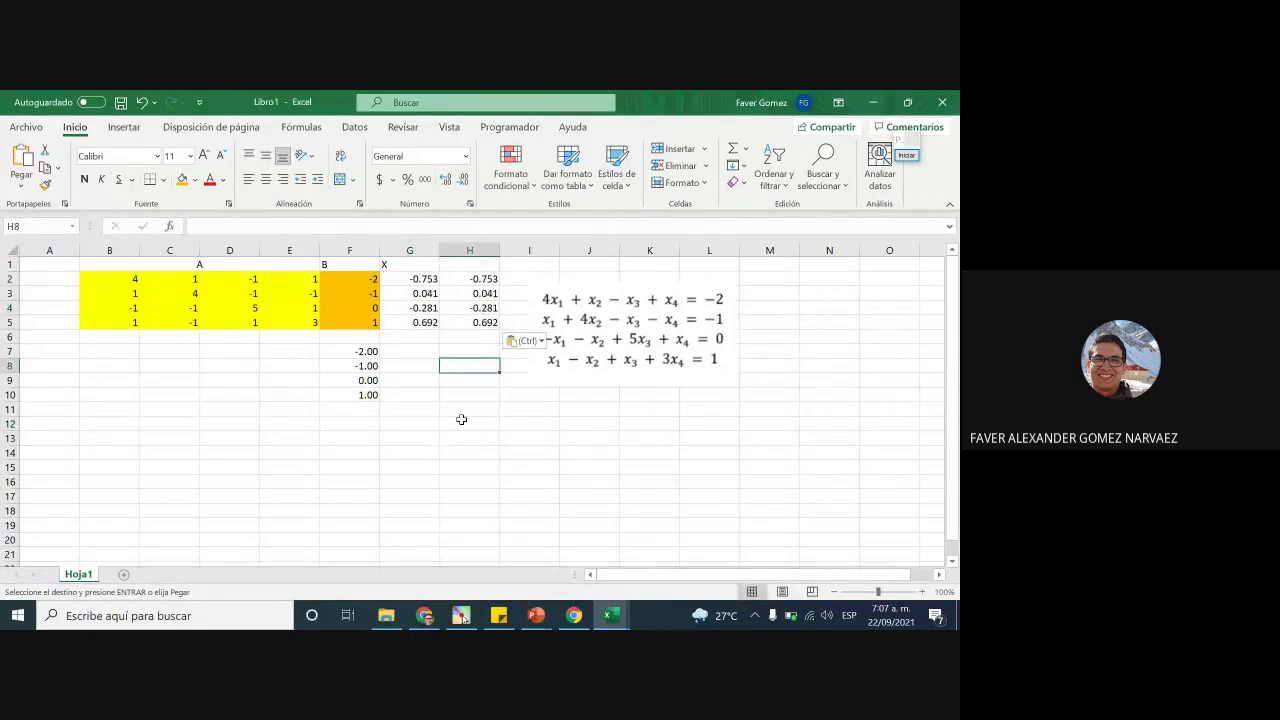
Move the equation system picture in Libro1 farther from the pasted results in column H
left_click_drag(414, 279, 418, 323)
left_click(466, 409)
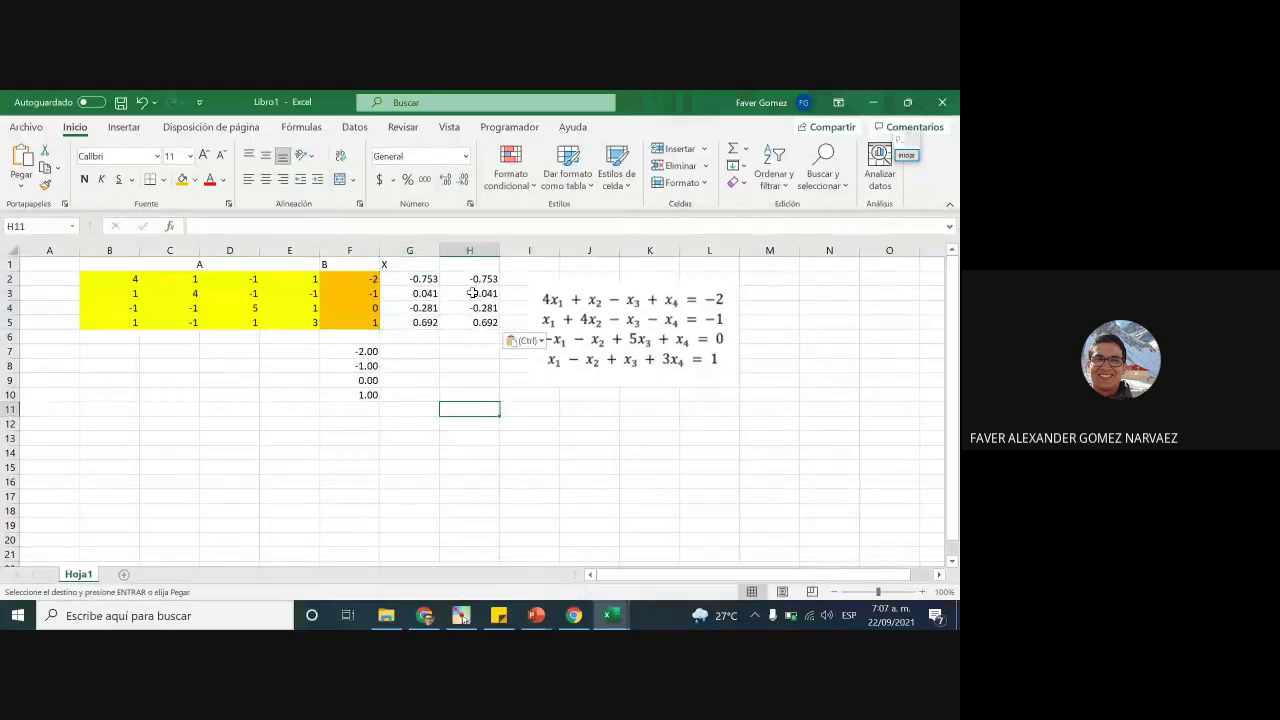
left_click_drag(594, 340, 636, 333)
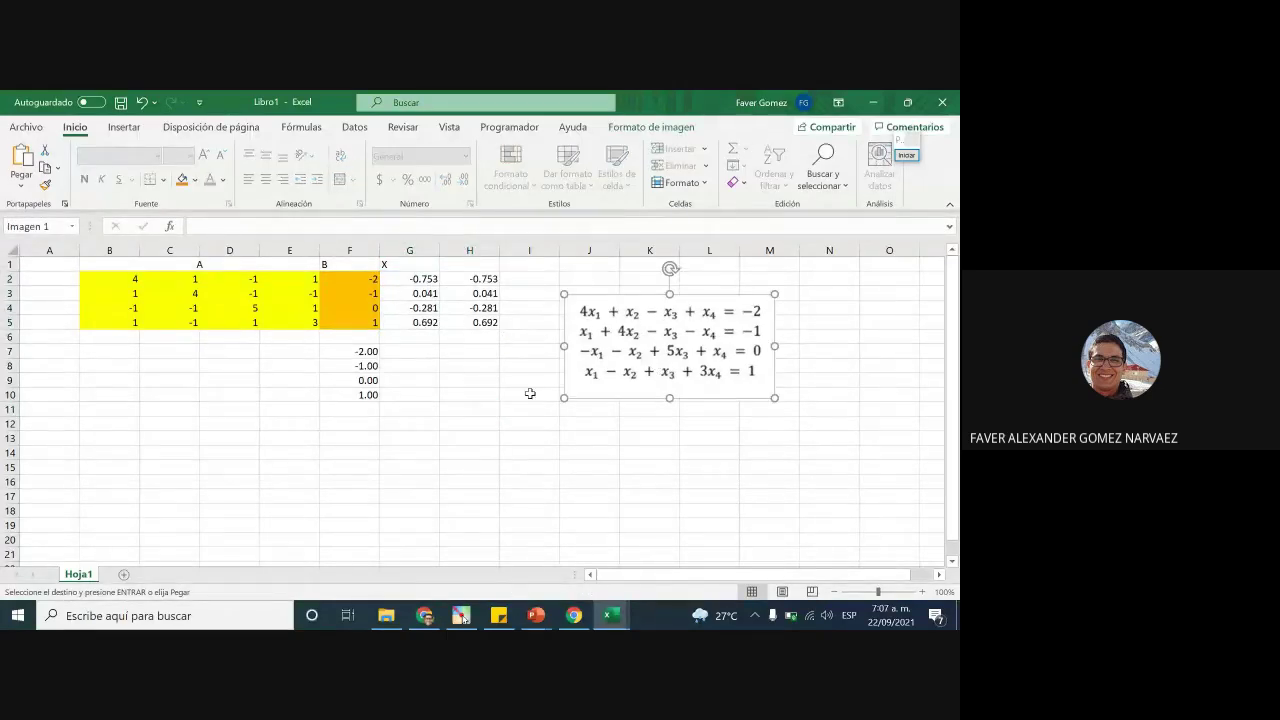
Switch to Ejempos.xlsm and review the gauss_seidel macro code of the Gauss-Siedel sheet
key("alt+Tab")
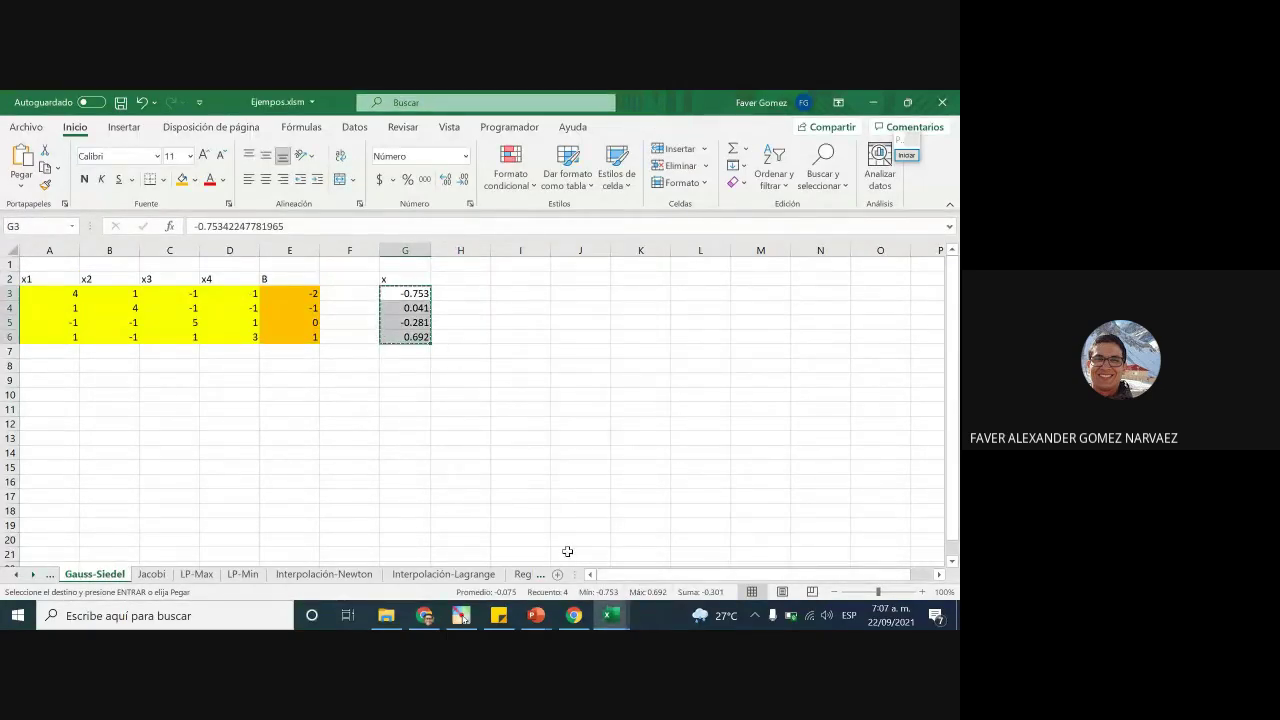
mouse_move(611, 615)
left_click(710, 578)
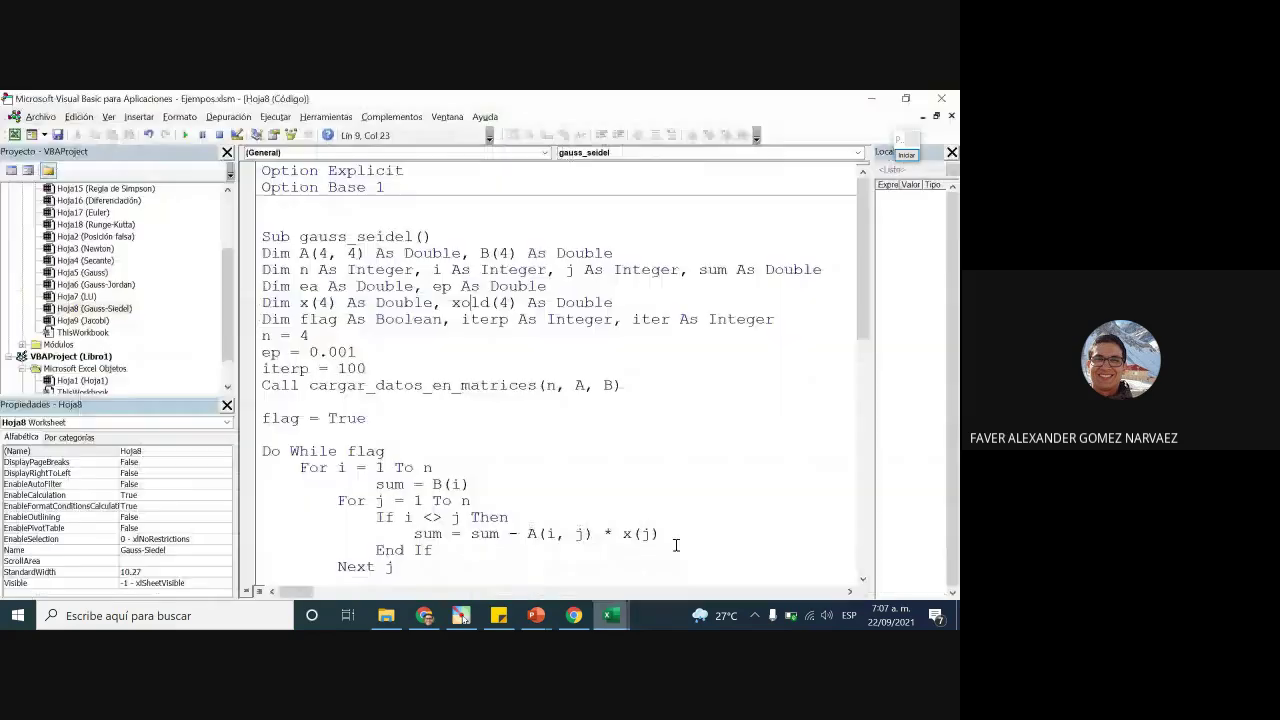
scroll(477, 349, "down", 9)
scroll(453, 421, "up", 9)
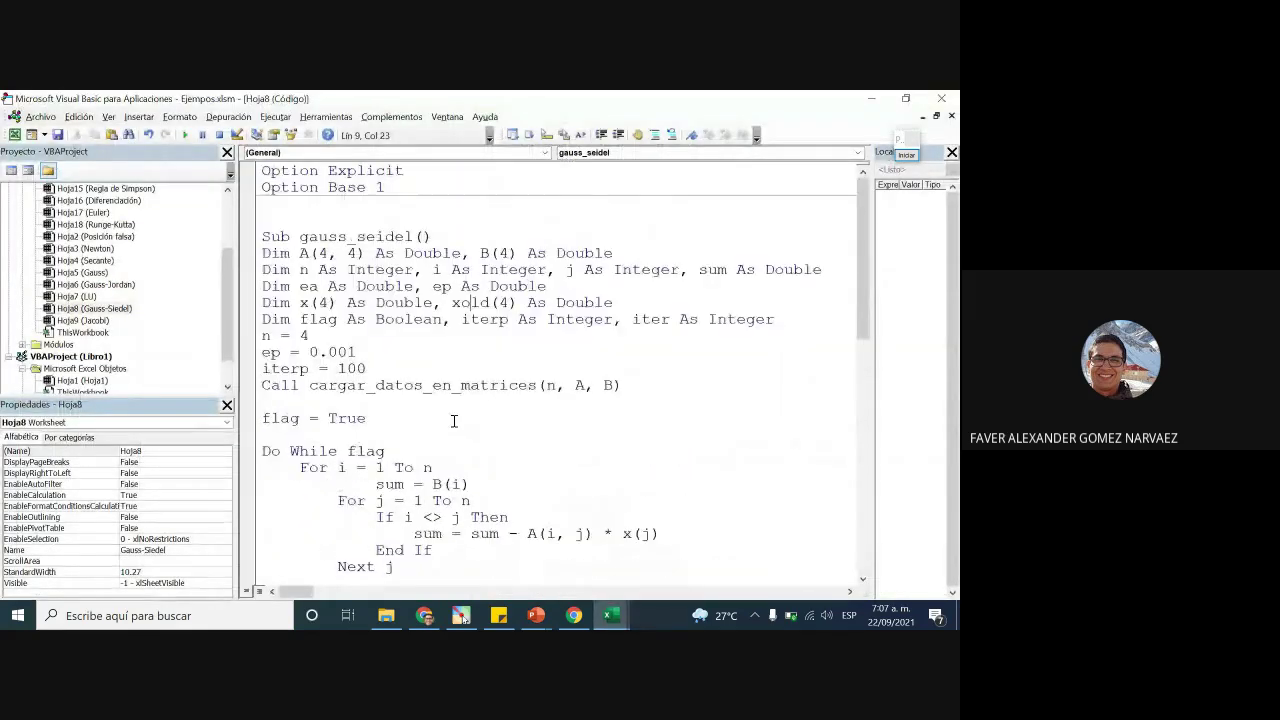
scroll(453, 421, "down", 9)
scroll(453, 421, "up", 9)
left_click(871, 98)
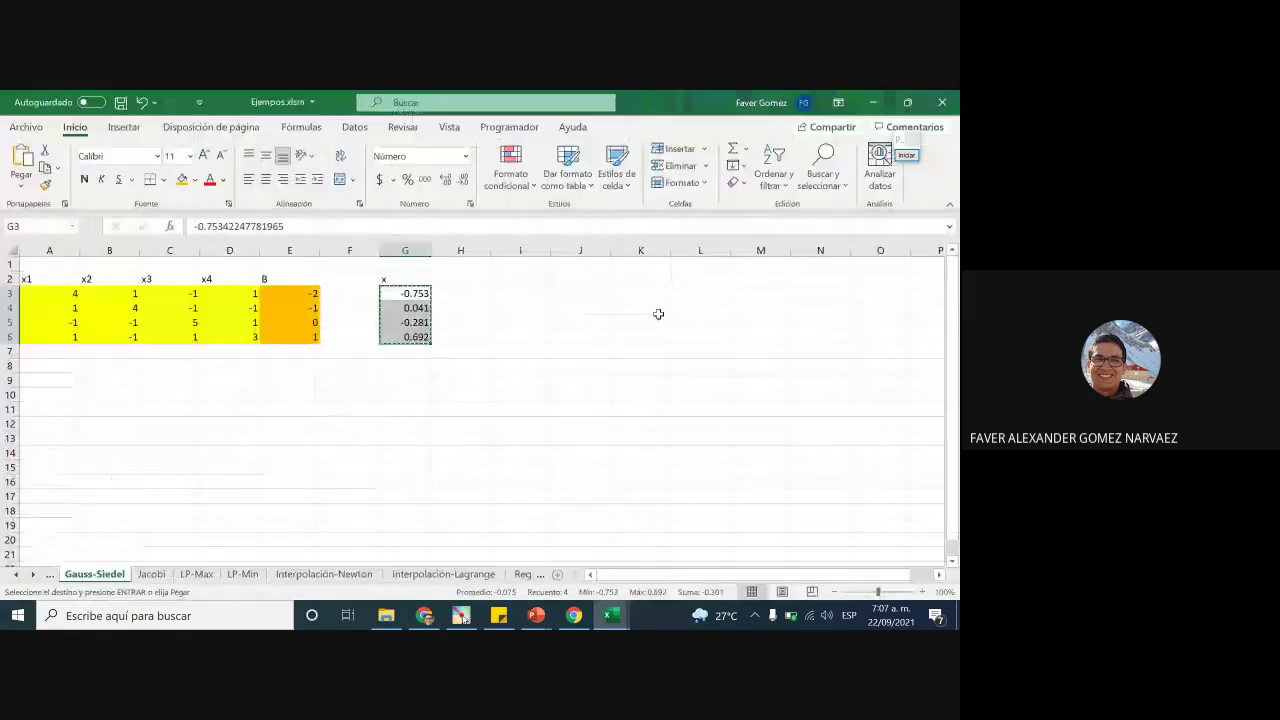
Cancel the pending copy of the x results in G3:G6 on the Gauss-Siedel sheet
left_click(526, 366)
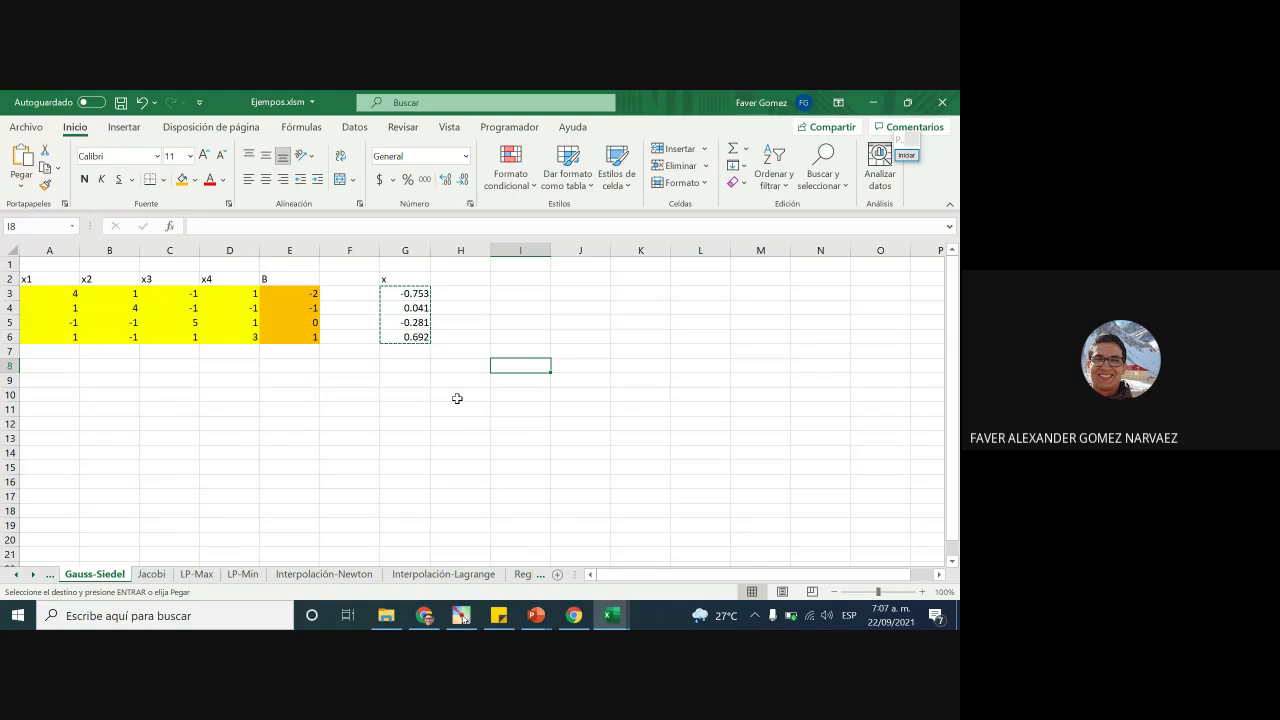
left_click(386, 451)
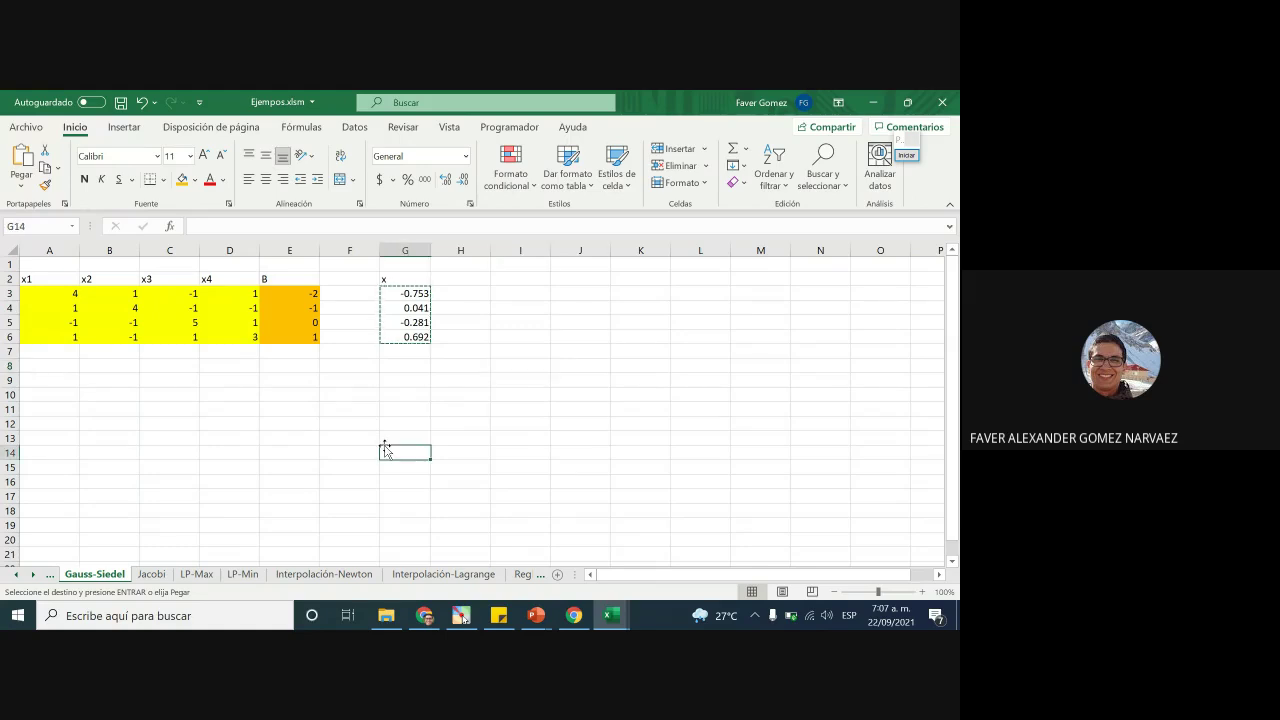
key("Escape")
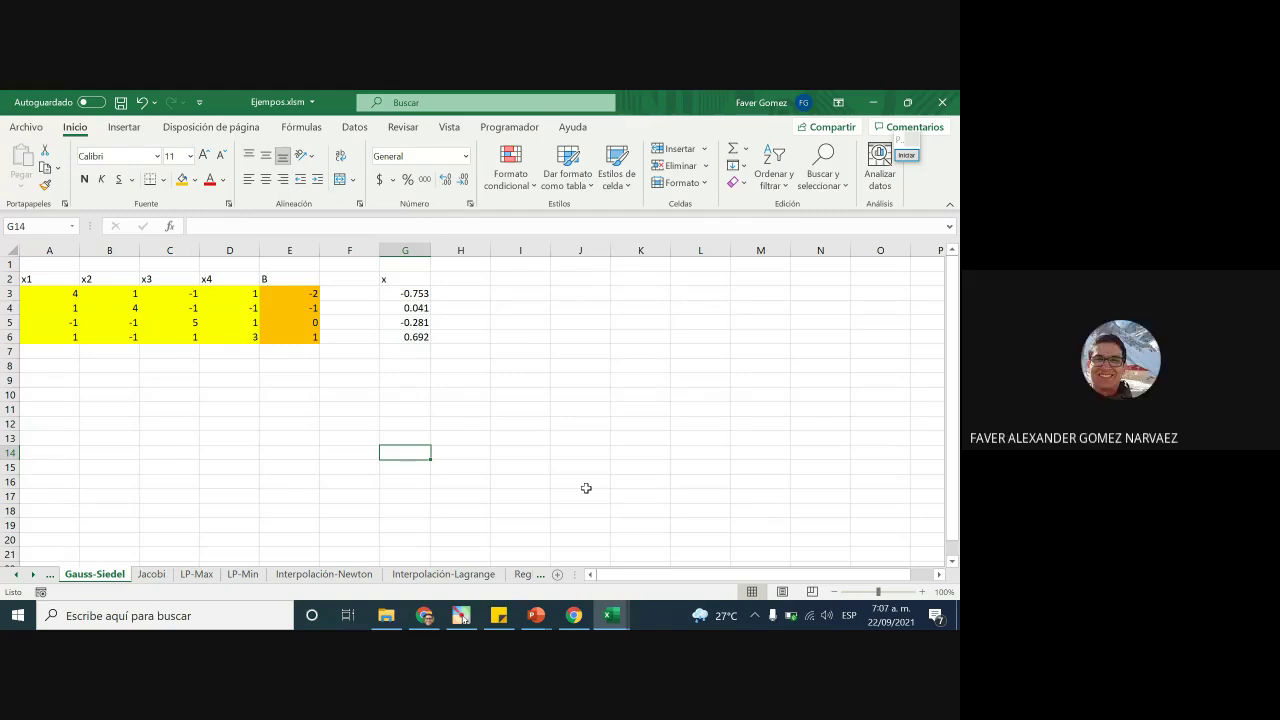
left_click(493, 452)
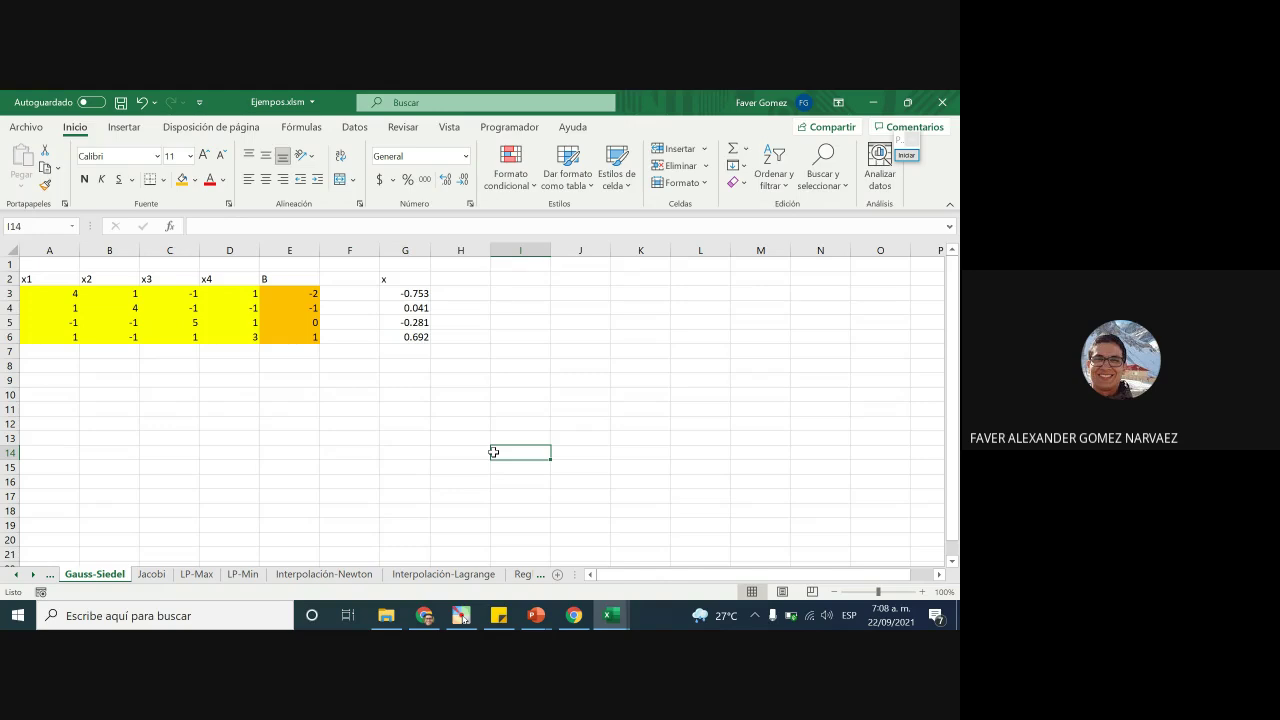
Return to Libro1 and examine the matrix formula behind the X values in G2:G5
mouse_move(610, 616)
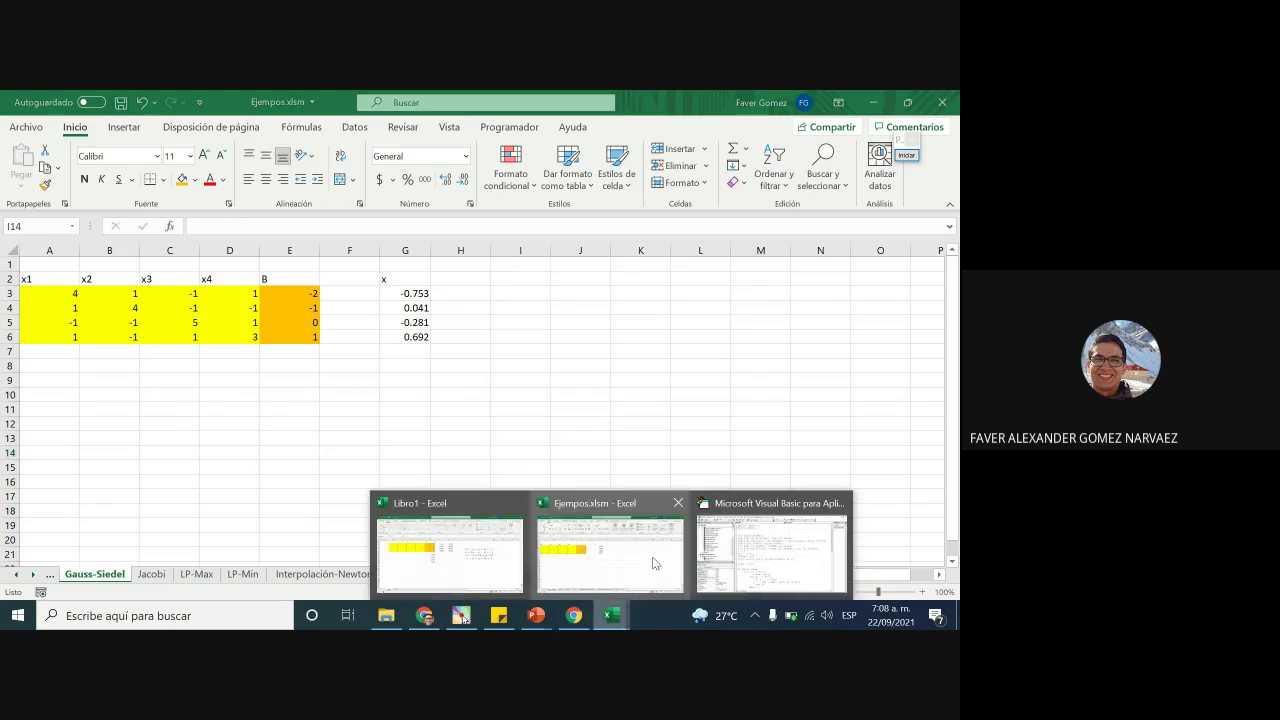
left_click(479, 566)
left_click(460, 452)
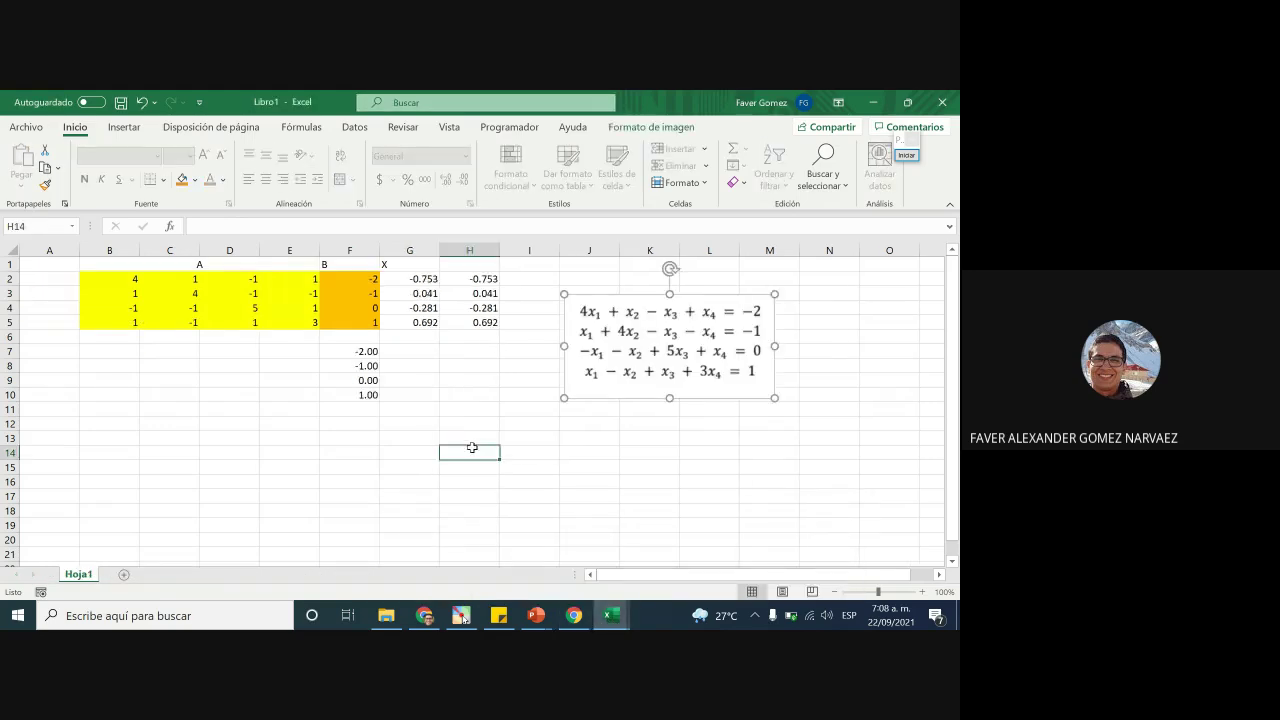
left_click(424, 280)
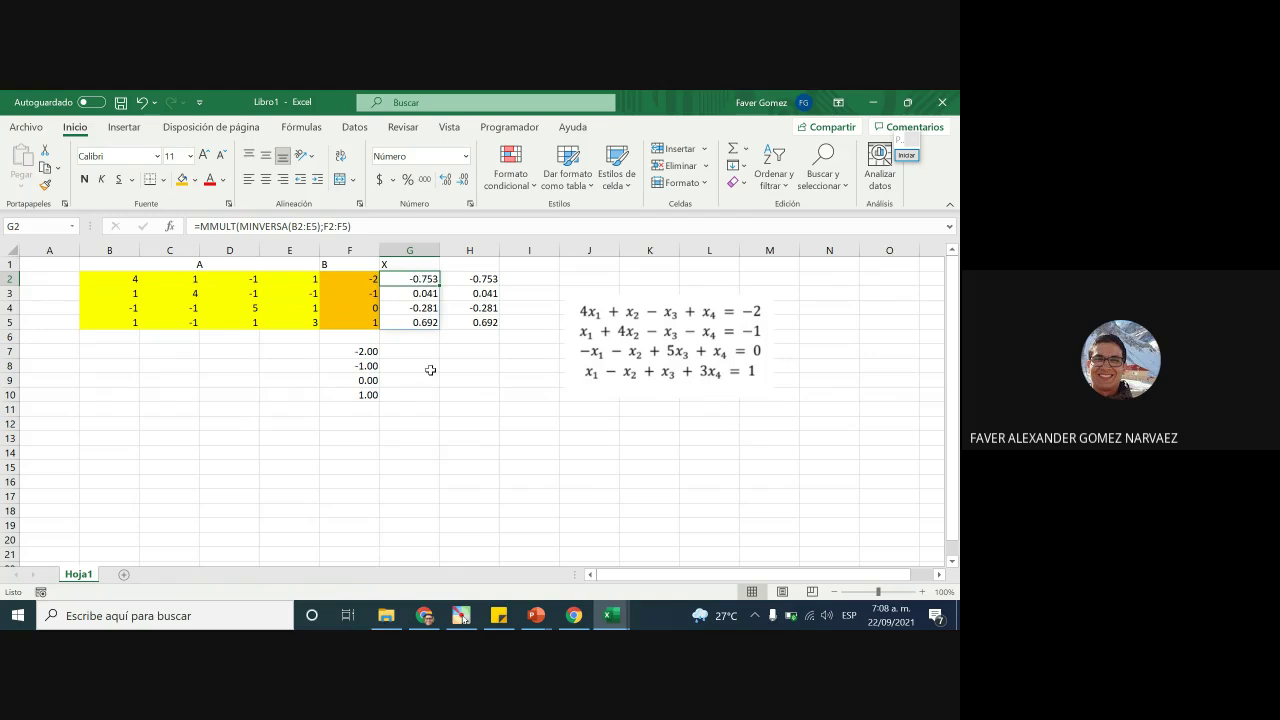
left_click(470, 380)
left_click_drag(423, 280, 423, 326)
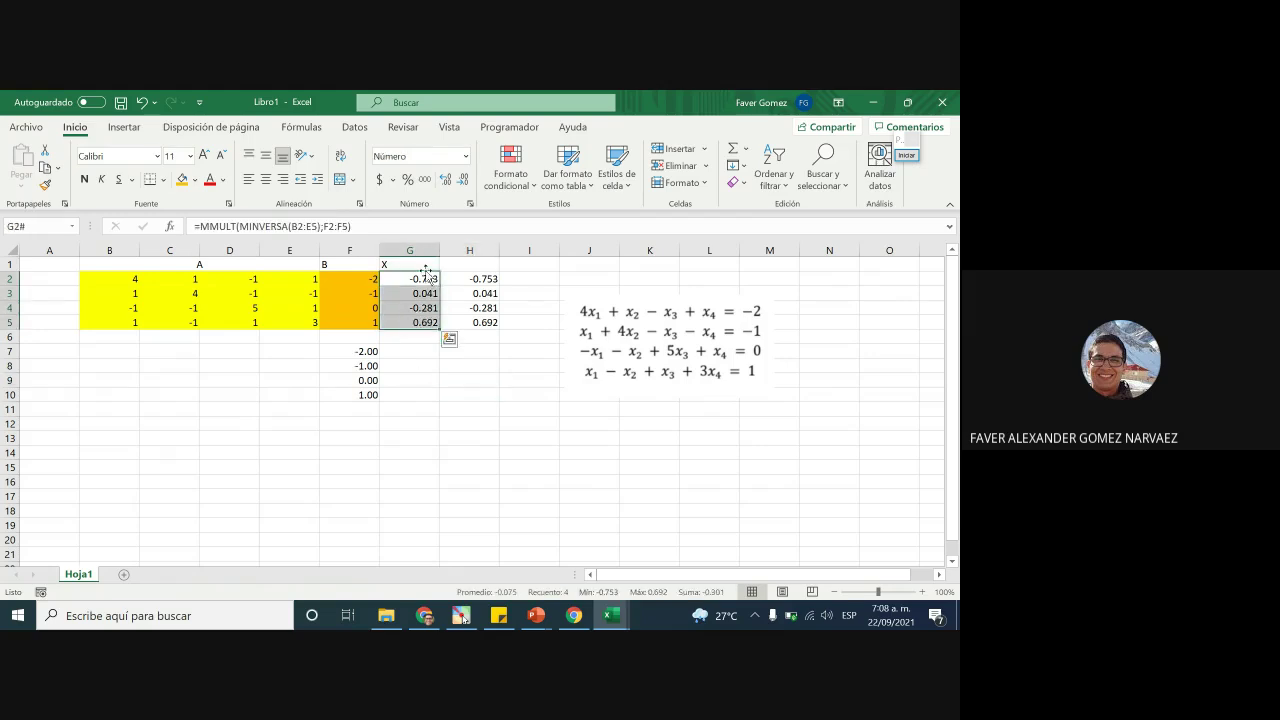
left_click(486, 427)
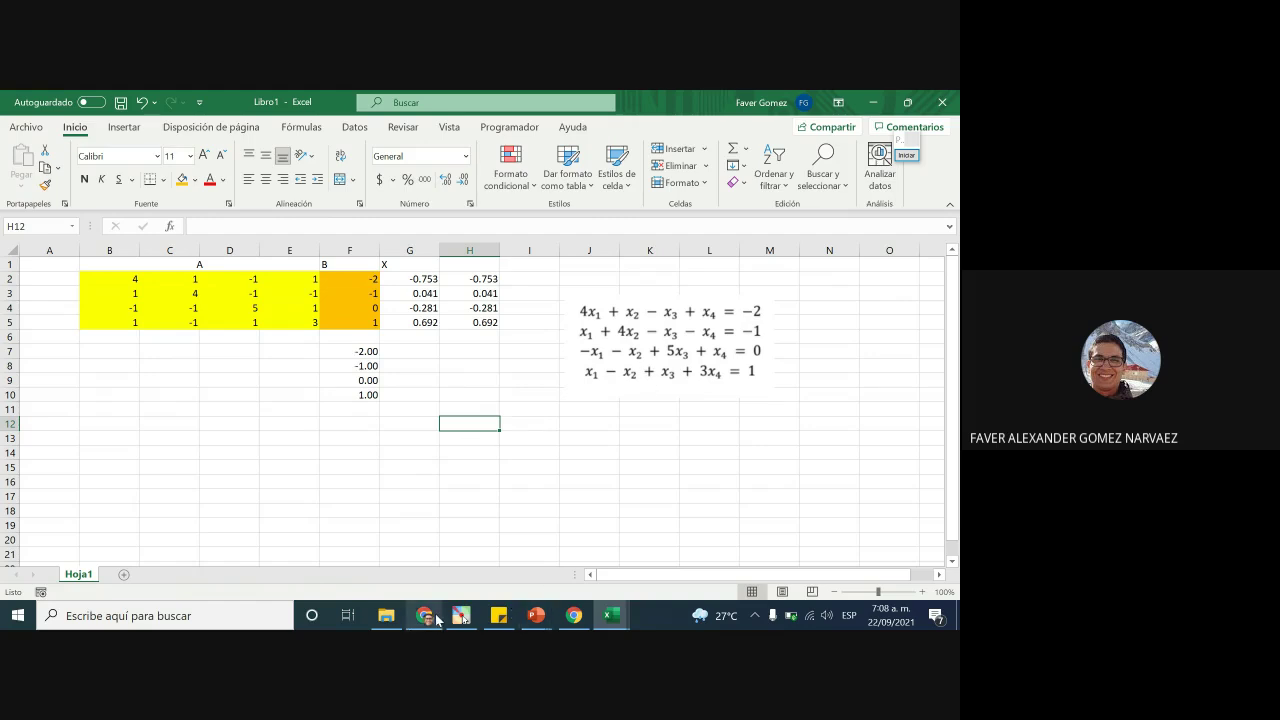
Close Libro1 without saving it and return to the Gauss-Siedel sheet of Ejempos.xlsm
left_click(942, 102)
left_click(536, 434)
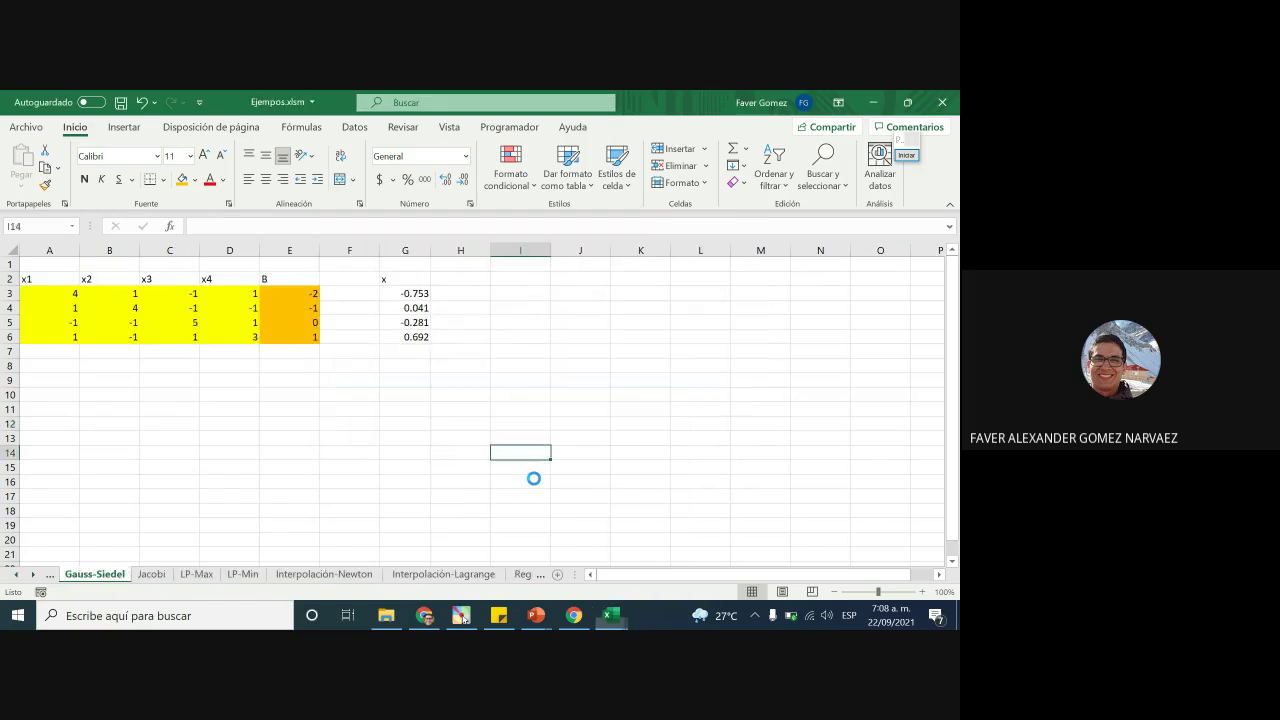
left_click(562, 340)
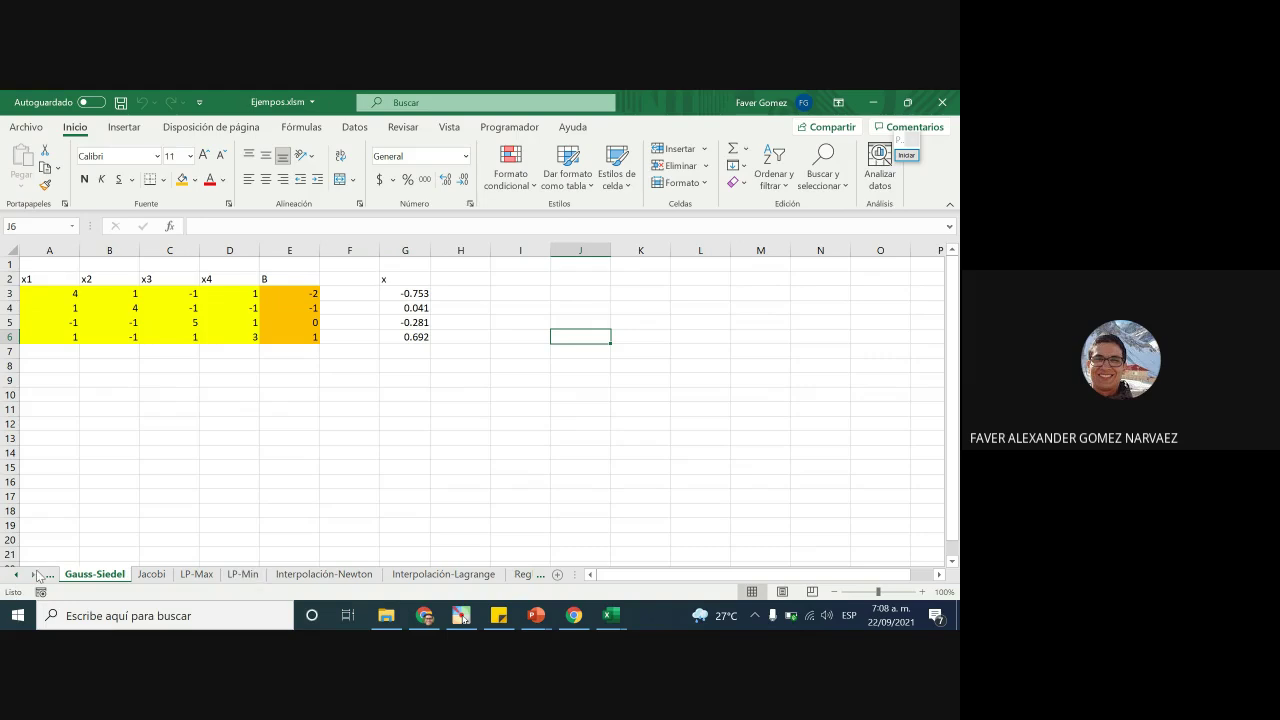
Look through the names of the remaining numerical-method sheets in Ejempos.xlsm, as far as Runge-Kutta
left_click(35, 577)
left_click(35, 577)
left_click(35, 577)
left_click(35, 577)
left_click(35, 577)
left_click(35, 577)
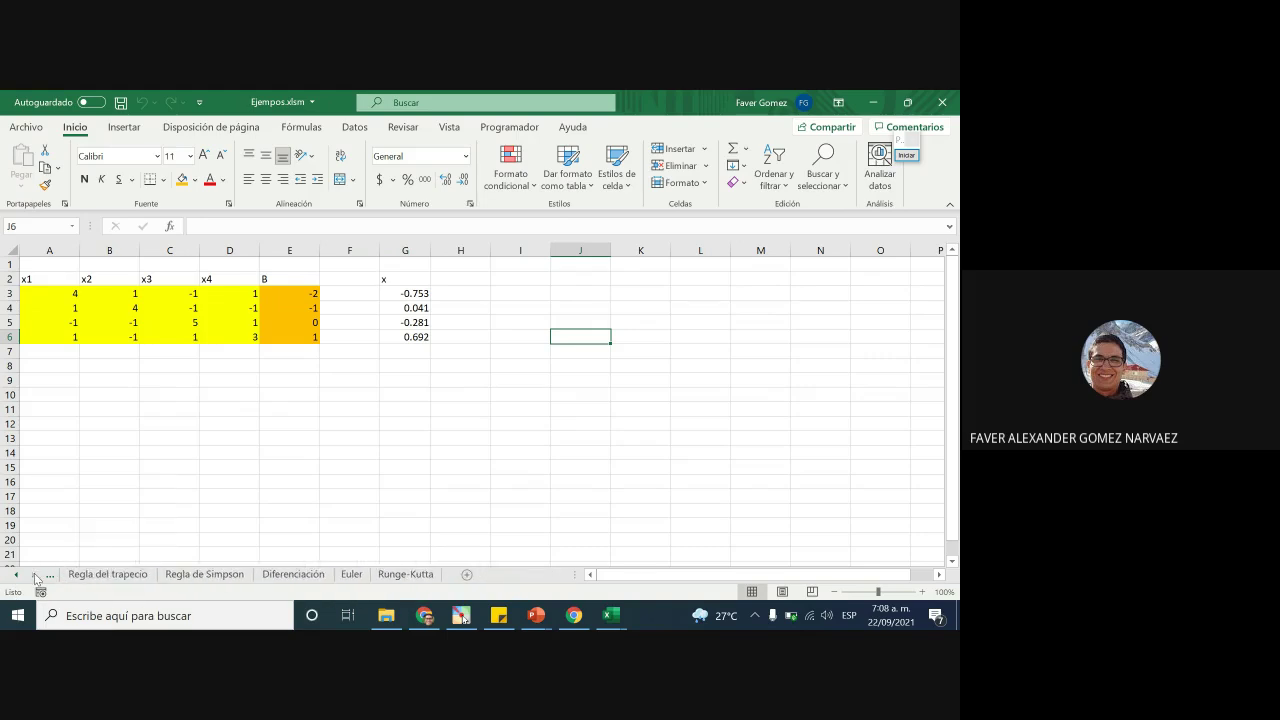
left_click(15, 576)
left_click(15, 576)
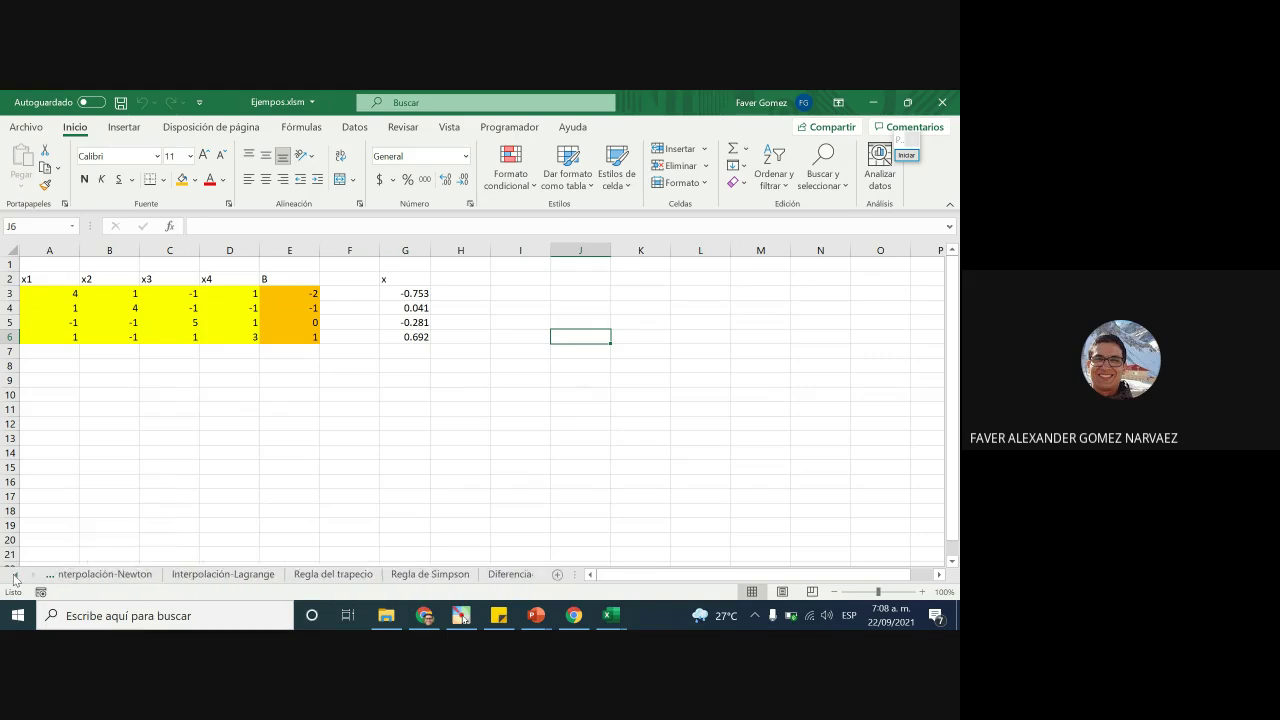
left_click(15, 576)
left_click(15, 576)
left_click(461, 451)
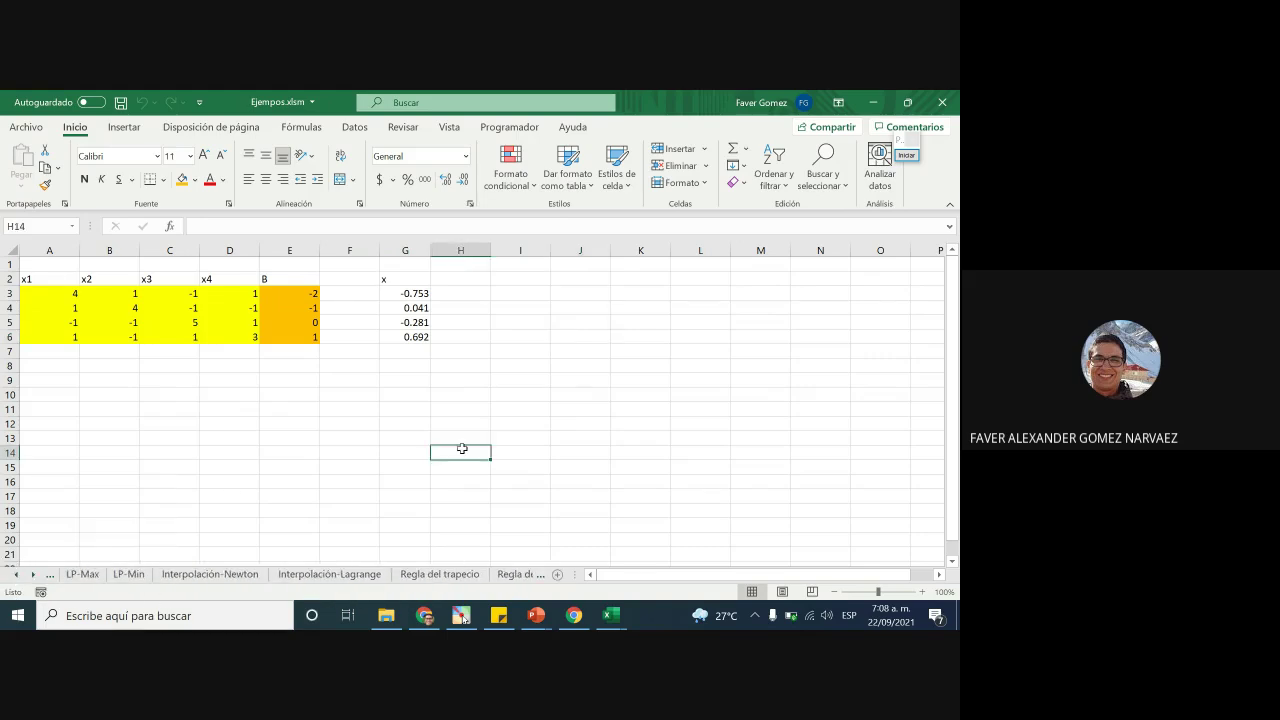
Close Ejempos.xlsm with its changes saved, and switch to the 6. Optimización.pptx presentation in PowerPoint
left_click(943, 103)
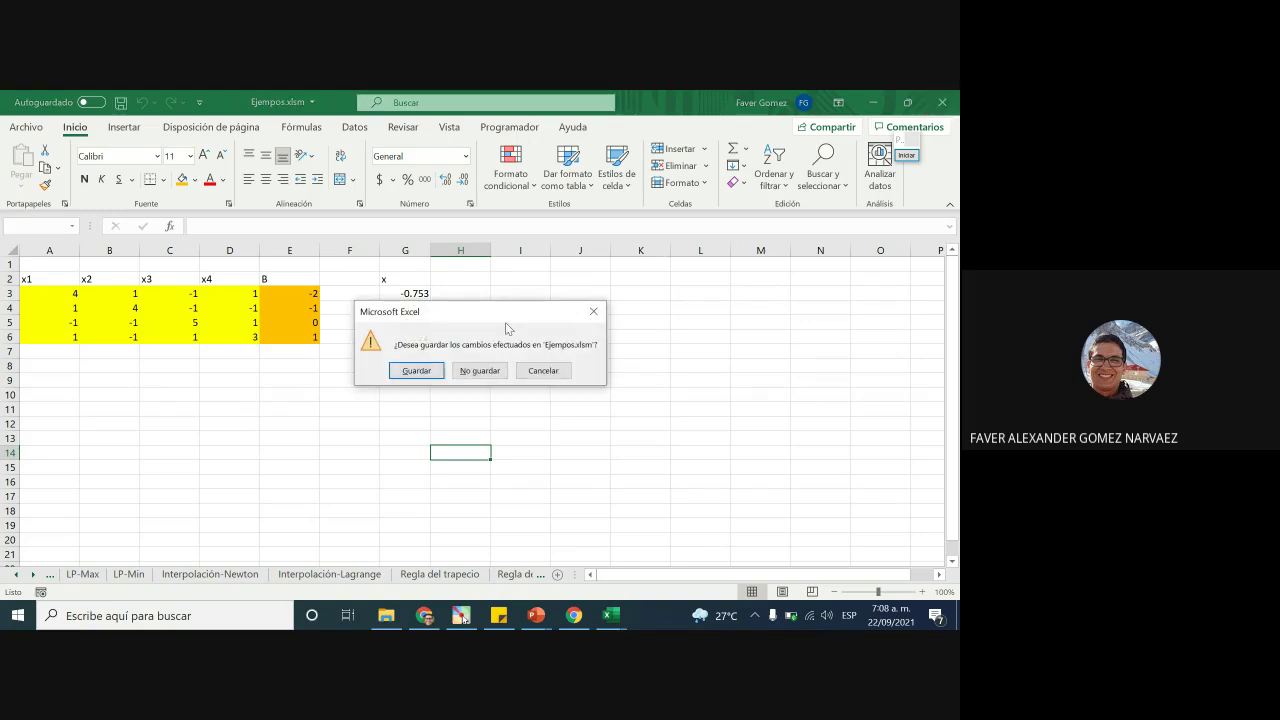
left_click(417, 369)
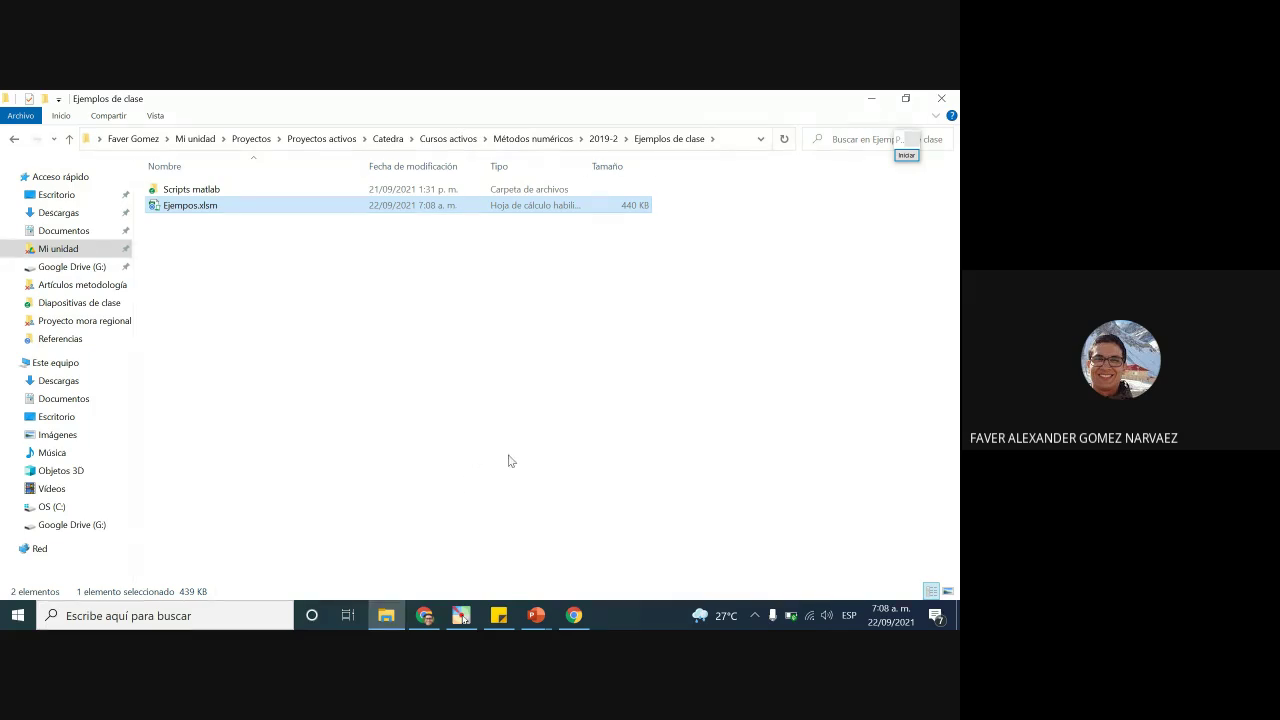
mouse_move(540, 620)
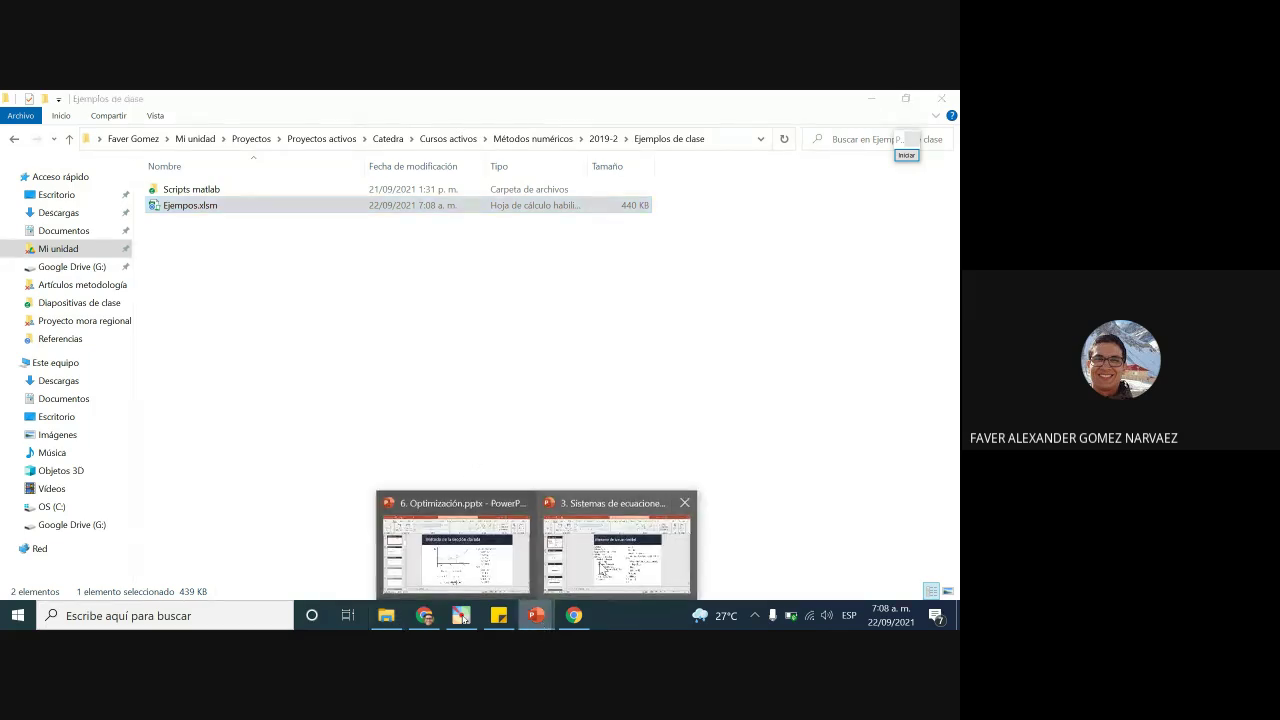
left_click(480, 575)
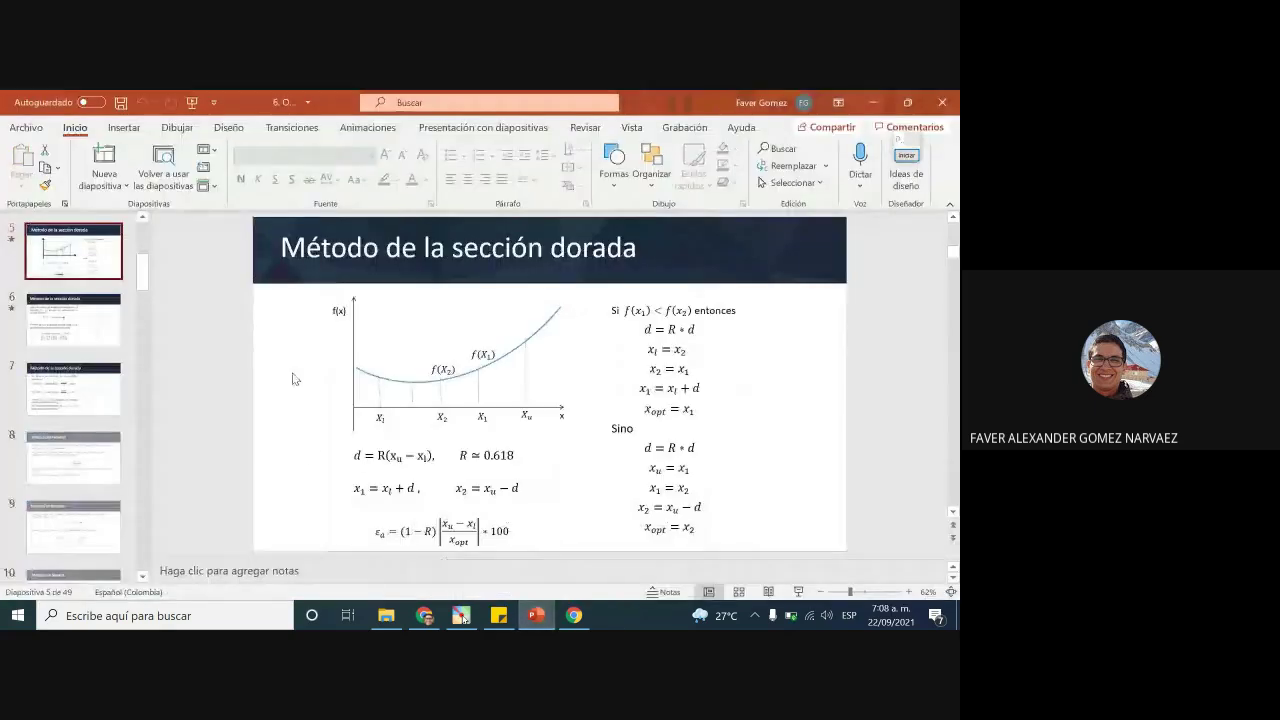
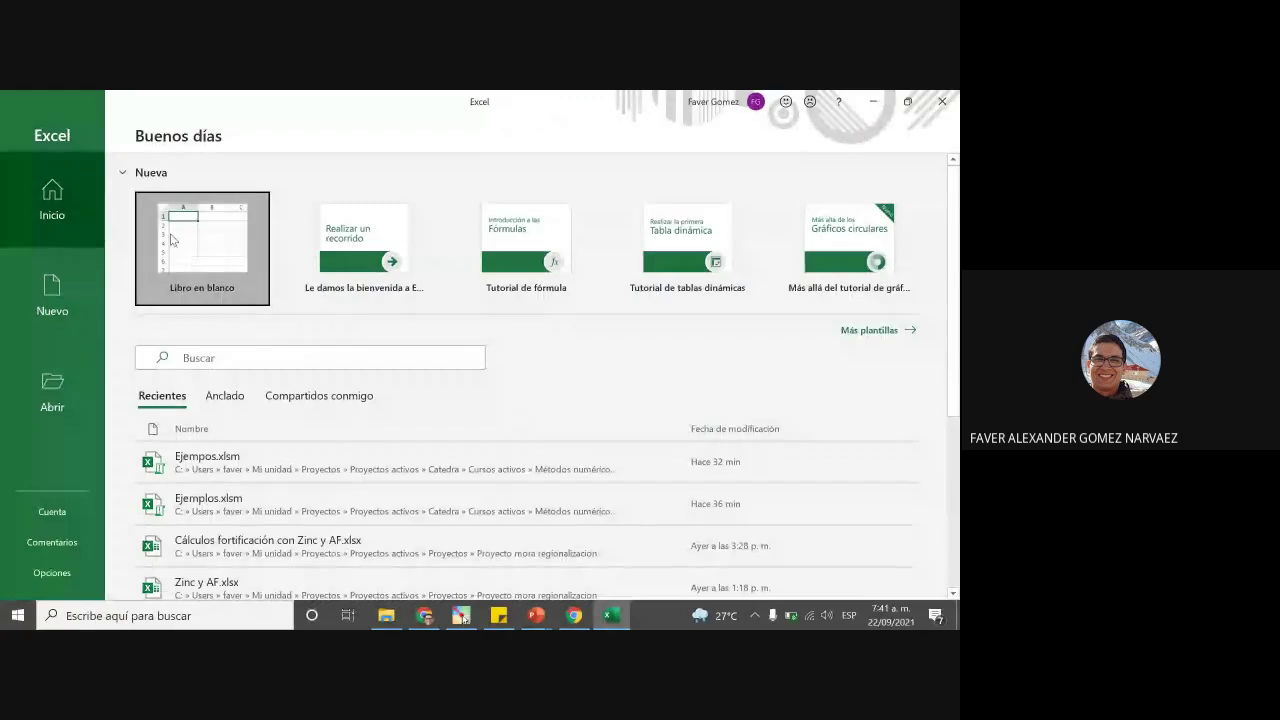
Enter the random number formula =ALEATORIO() in cell B2 of the blank Excel workbook
left_click(124, 292)
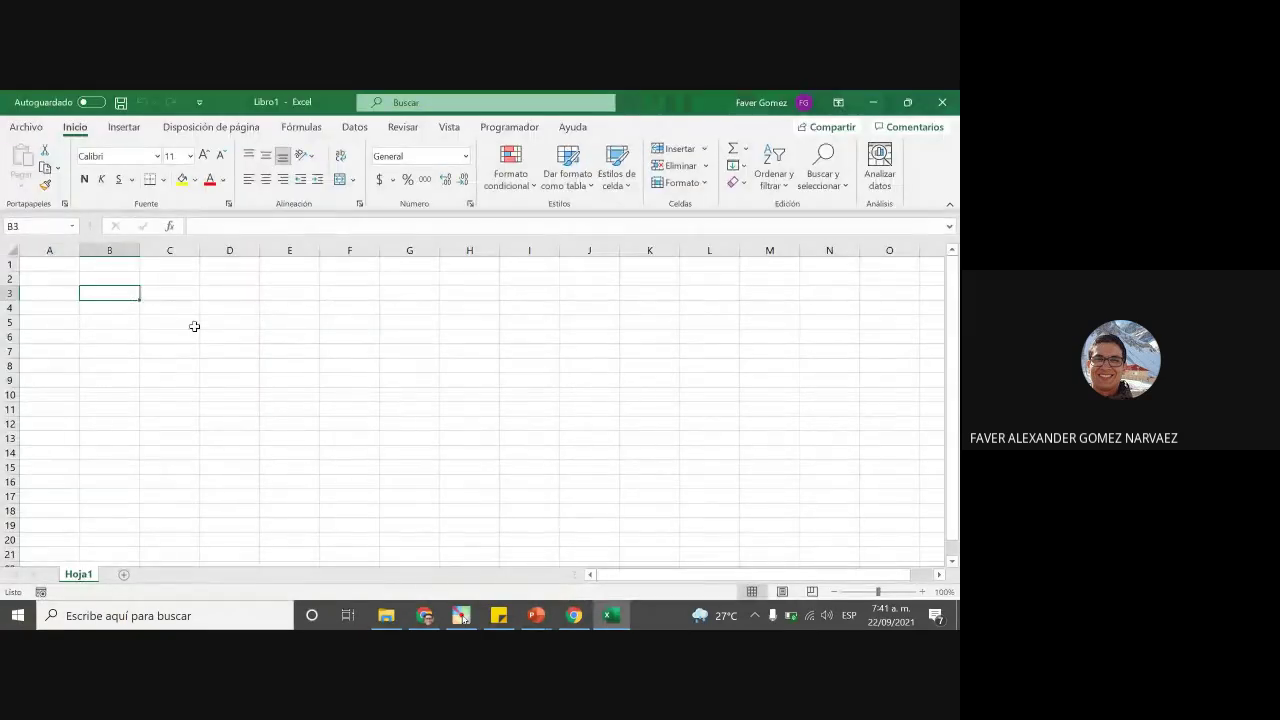
left_click(103, 277)
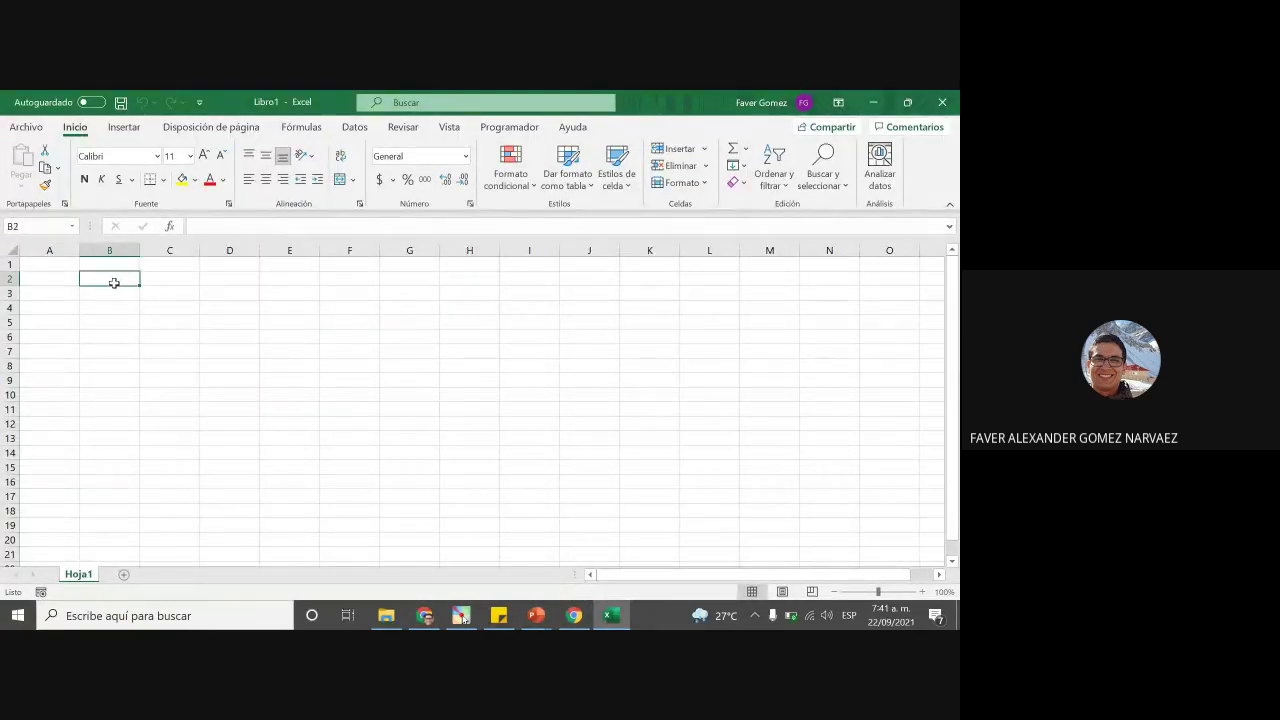
type("=ale")
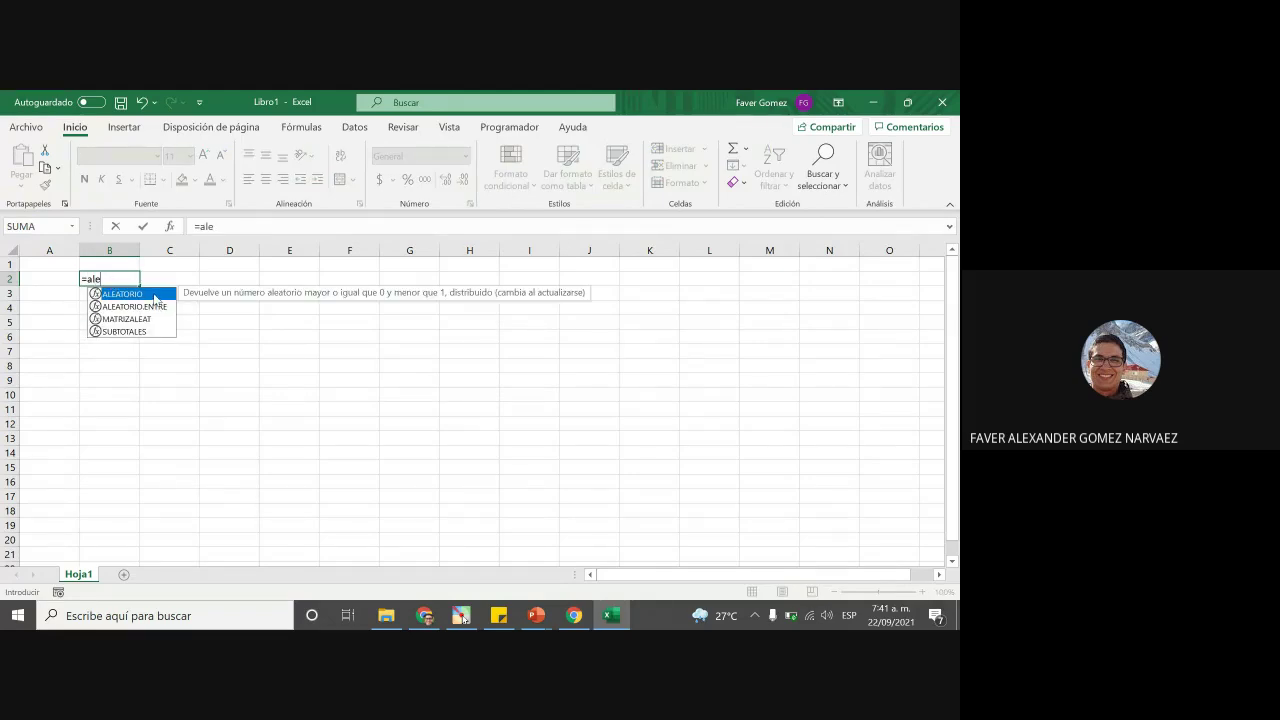
double_click(154, 294)
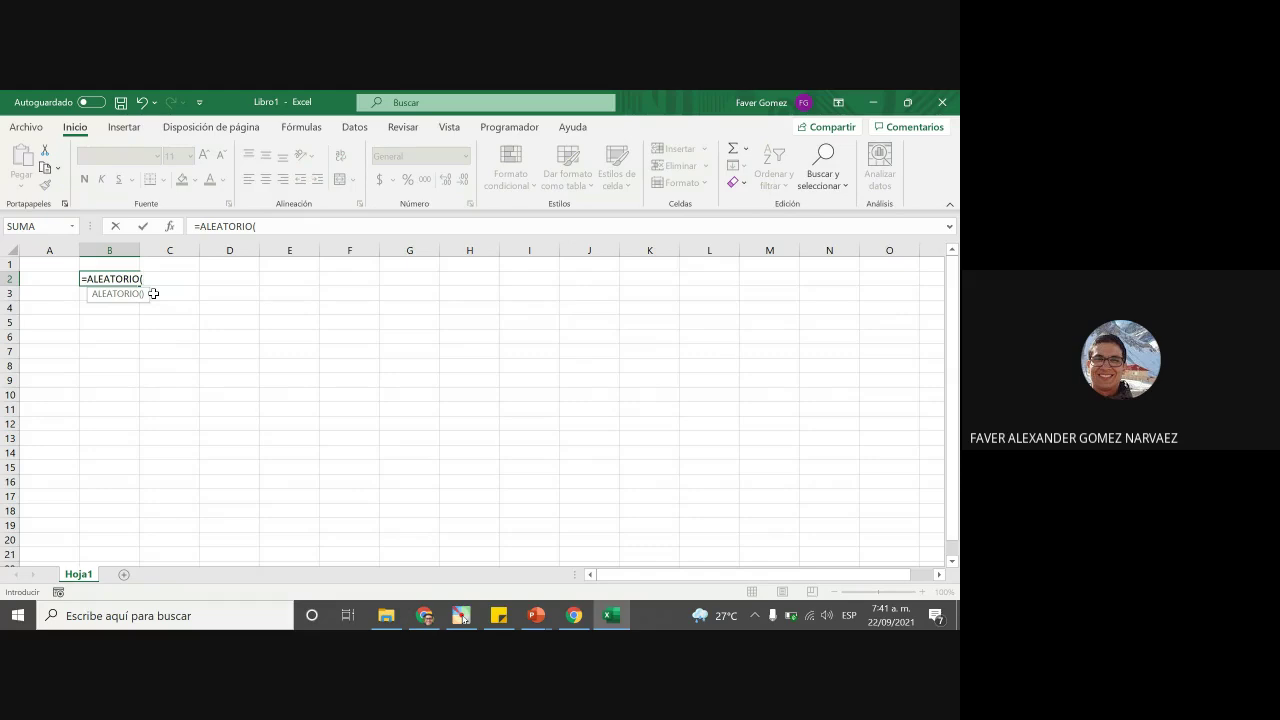
type(")")
key("Return")
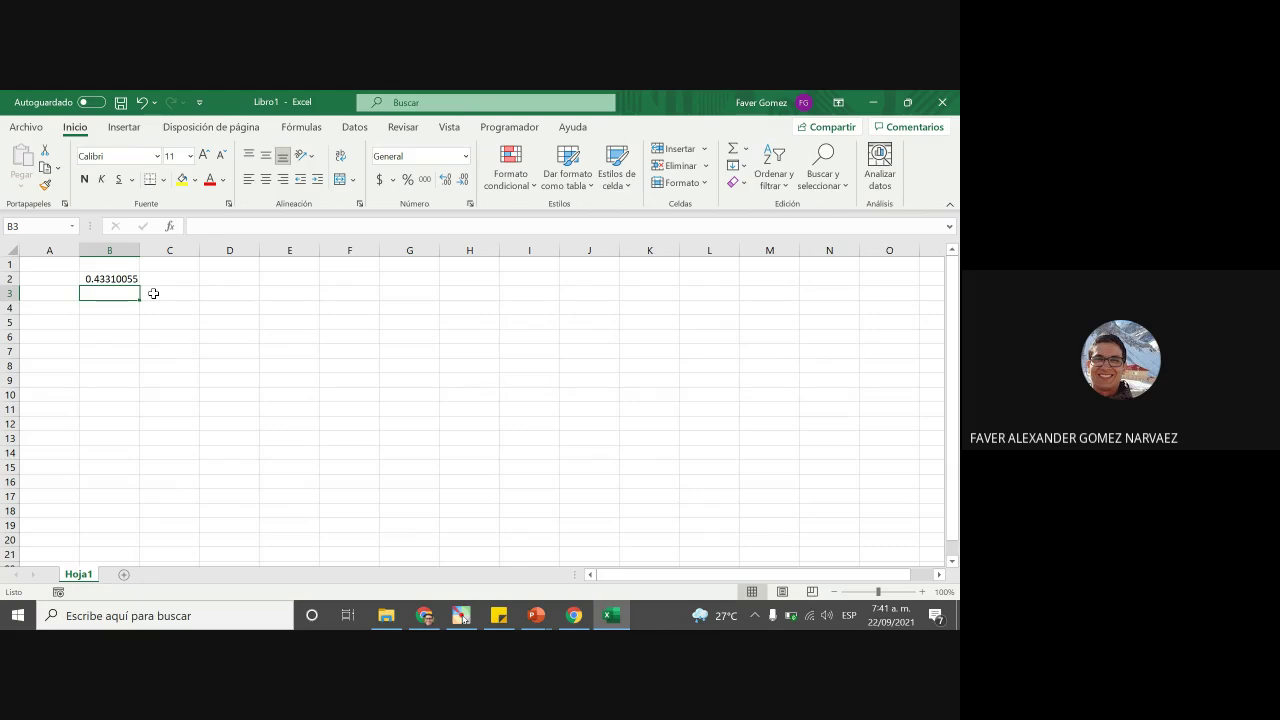
Recalculate the sheet repeatedly to observe new random values in B2, and check the formula in that cell
key("F9")
key("F9")
key("F9")
key("F9")
key("F9")
key("F9")
key("F9")
key("F9")
key("F9")
key("F9")
key("F9")
key("F9")
key("F9")
key("F9")
key("F9")
key("F9")
key("F9")
key("F9")
key("F9")
key("F9")
key("F9")
key("F9")
key("F9")
key("F9")
key("F9")
key("F9")
key("F9")
key("F9")
key("F9")
key("F9")
key("F9")
key("F9")
key("F9")
key("F9")
key("F9")
key("F9")
key("F9")
key("F9")
key("F9")
key("F9")
key("F9")
key("F9")
key("F9")
key("F9")
key("F9")
key("F9")
key("F9")
left_click(131, 278)
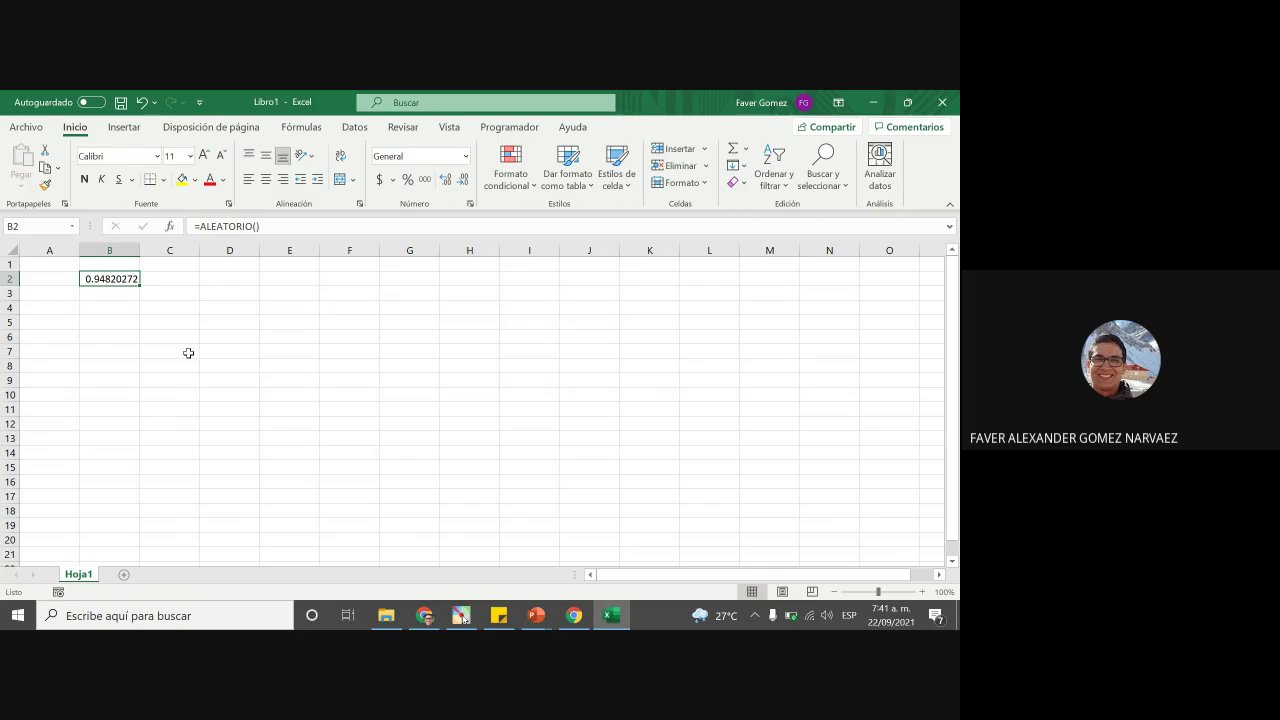
Enter the lower limit xl with value 2 in D2:E2 and the upper limit xu with value 5 in D3:E3
left_click(239, 279)
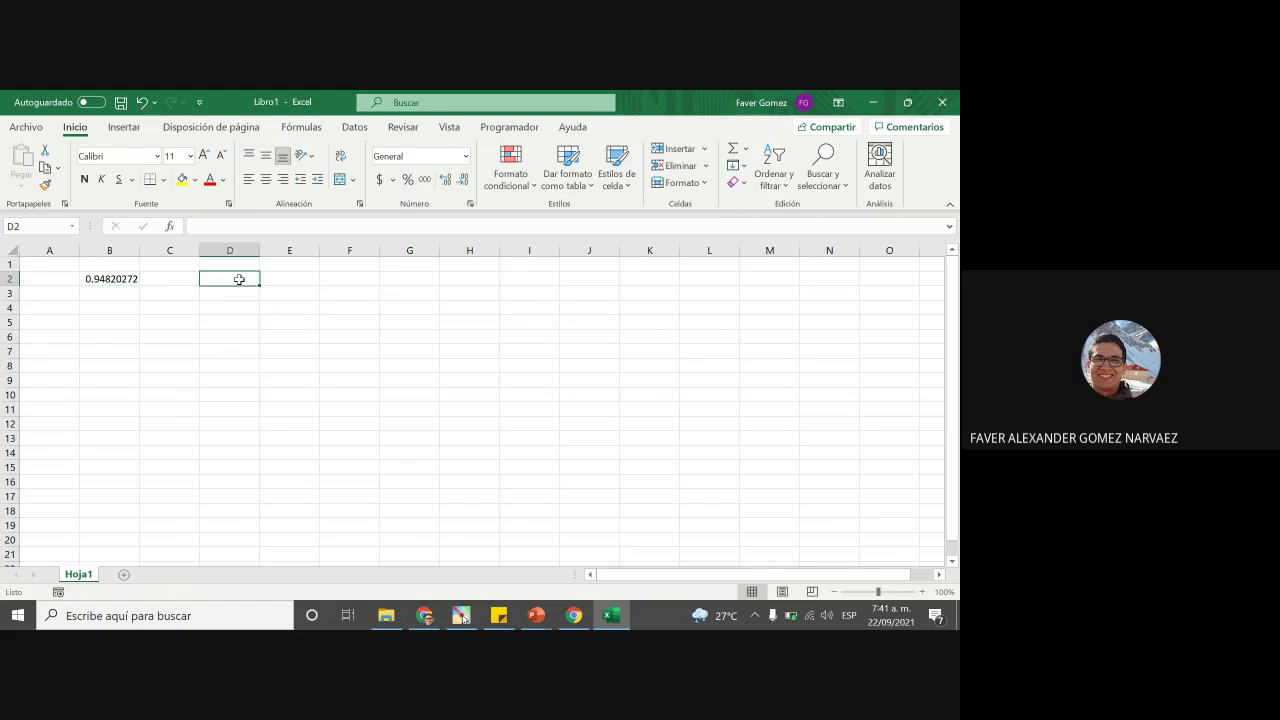
type("xl")
key("Tab")
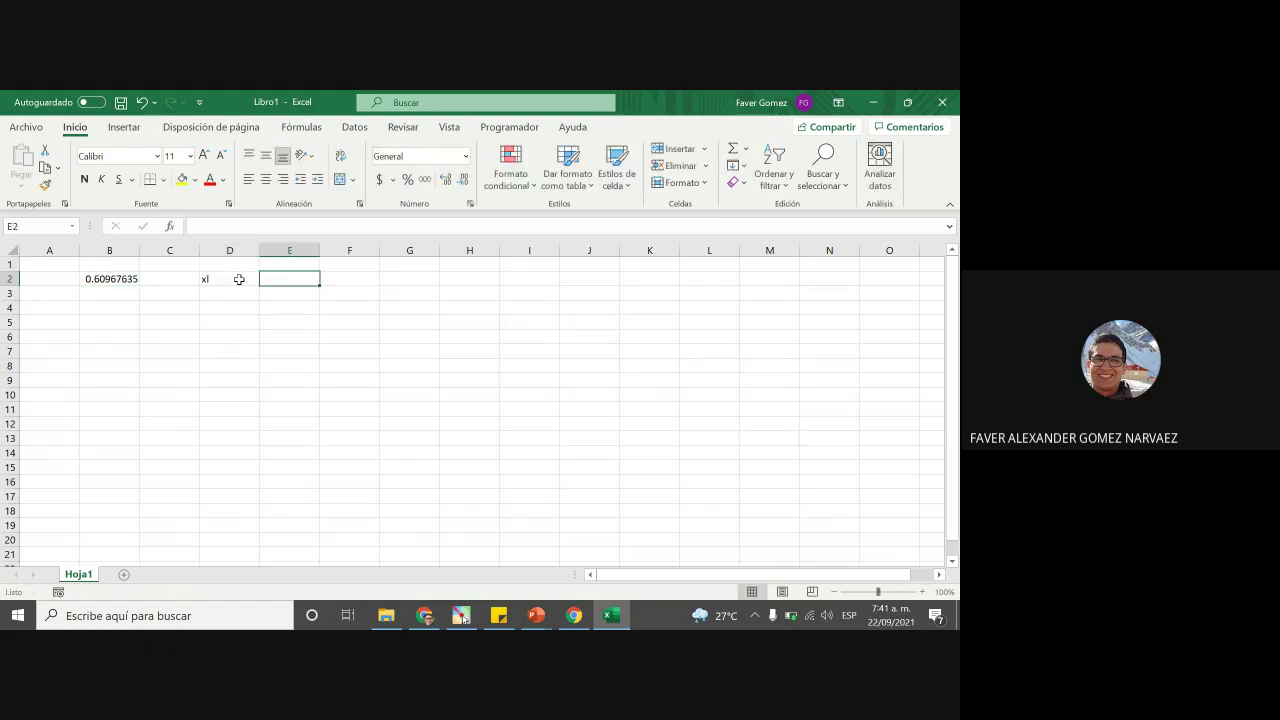
type("2")
key("Return")
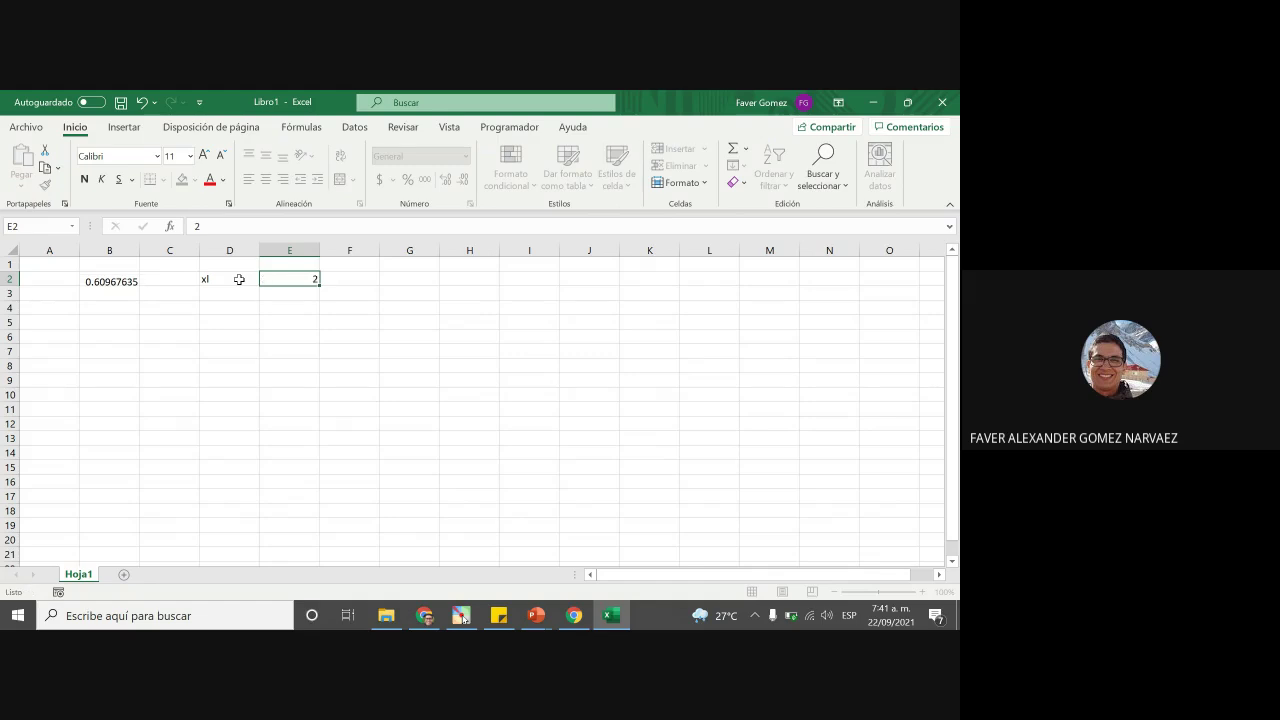
type("xl")
key("Tab")
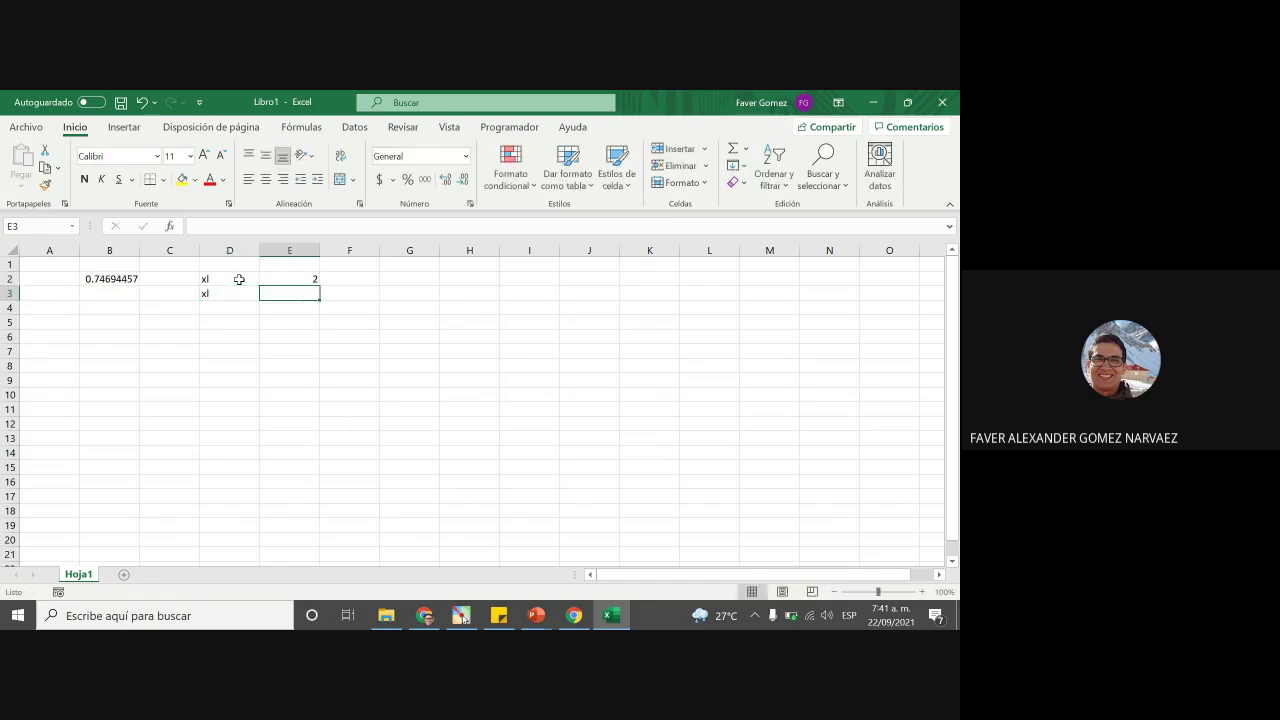
key("Left")
type("xu")
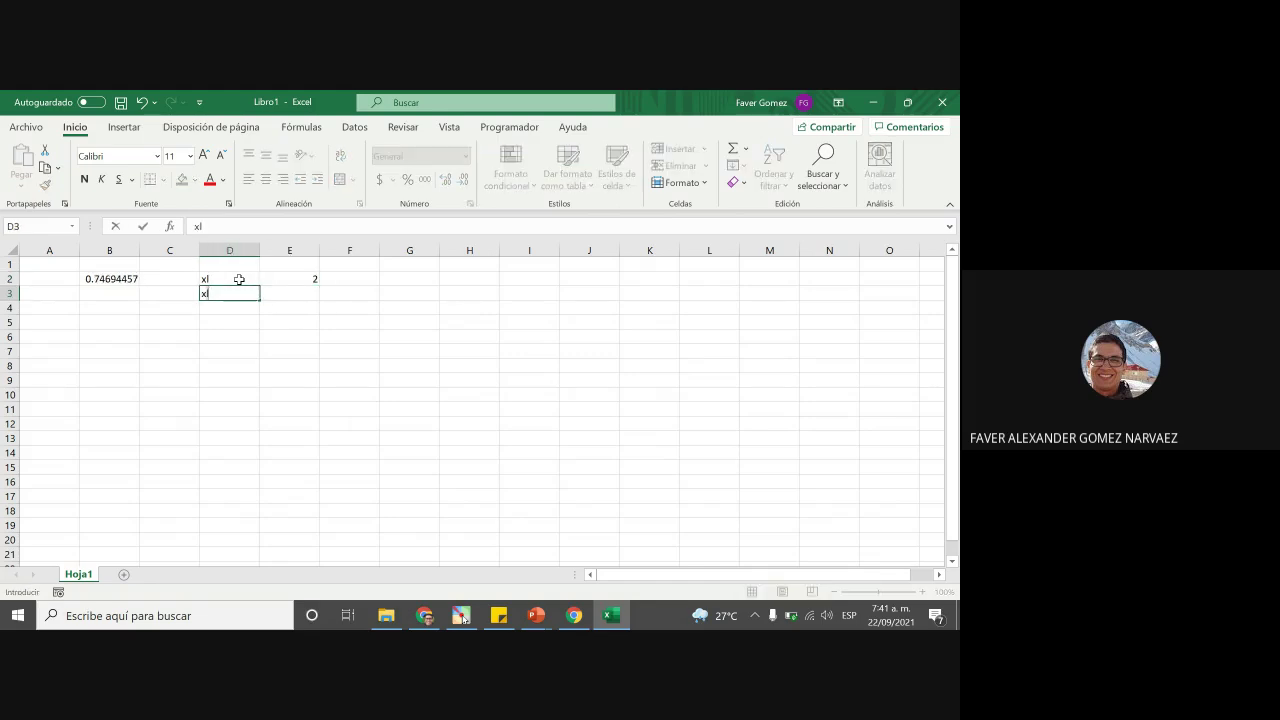
key("Tab")
type("5")
key("Return")
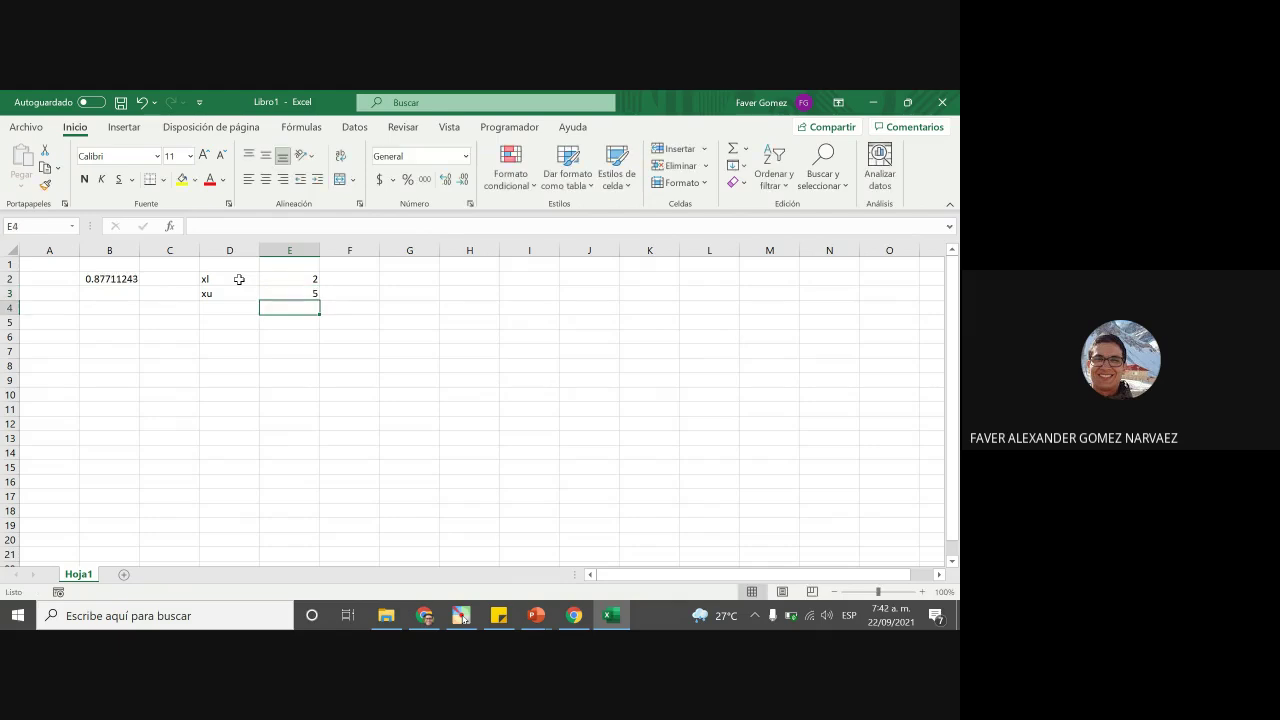
Clear the random number formula from B2 and enter the heading Aleatorios in A1
key("Left")
key("Left")
key("Left")
key("Left")
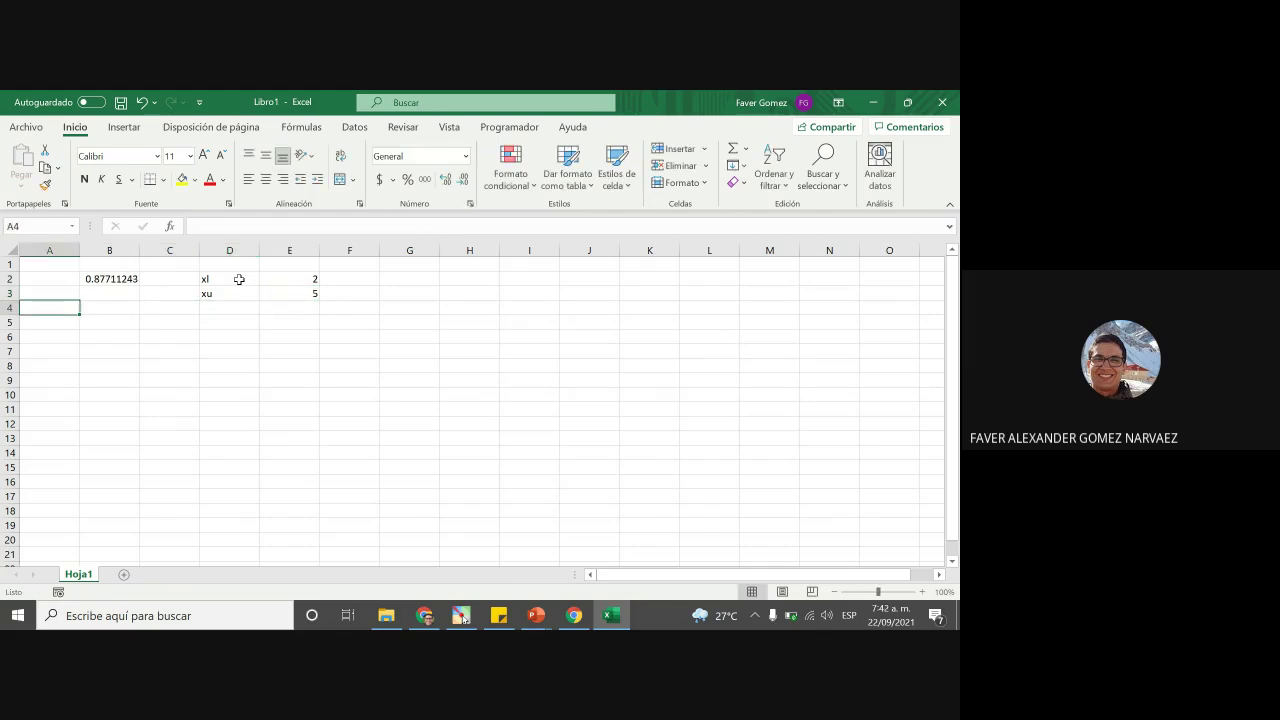
left_click(118, 280)
key("Delete")
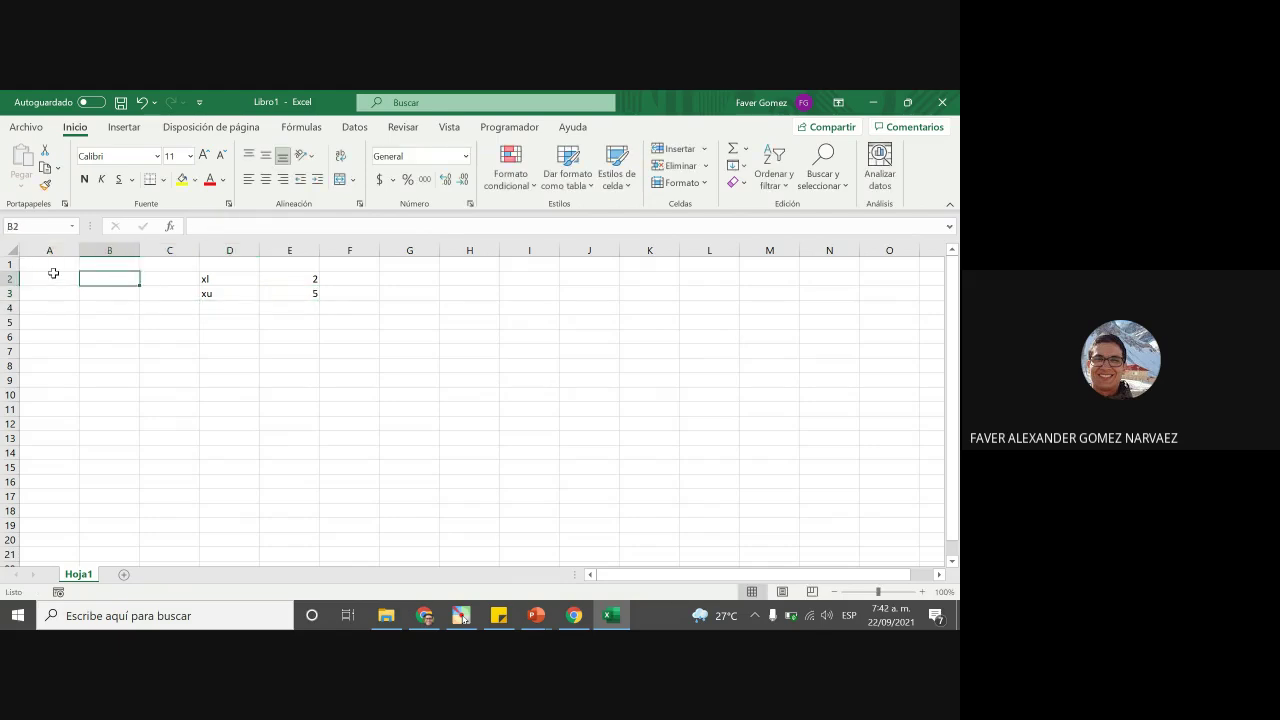
left_click(56, 266)
type("Aleatorios")
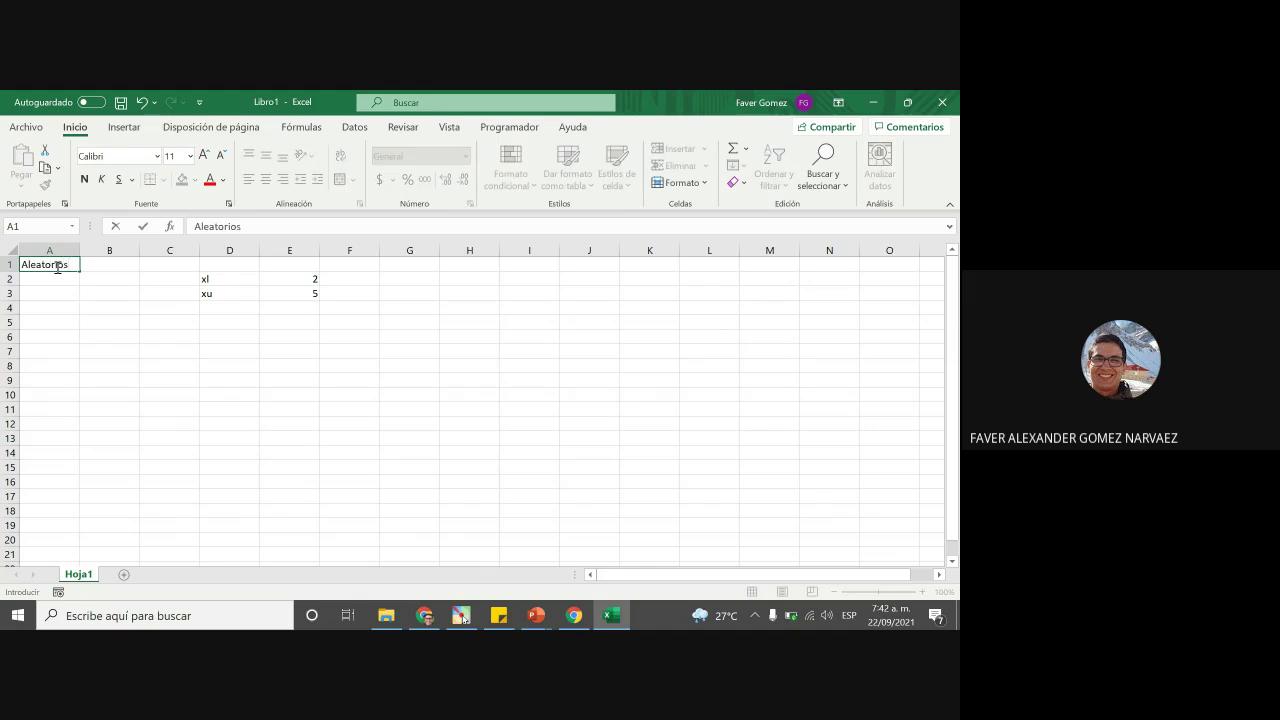
key("Return")
Enter the formula =$E$2+($E$3-$E$2)*ALEATORIO() in A2 to generate a random number between xl and xu
type("=")
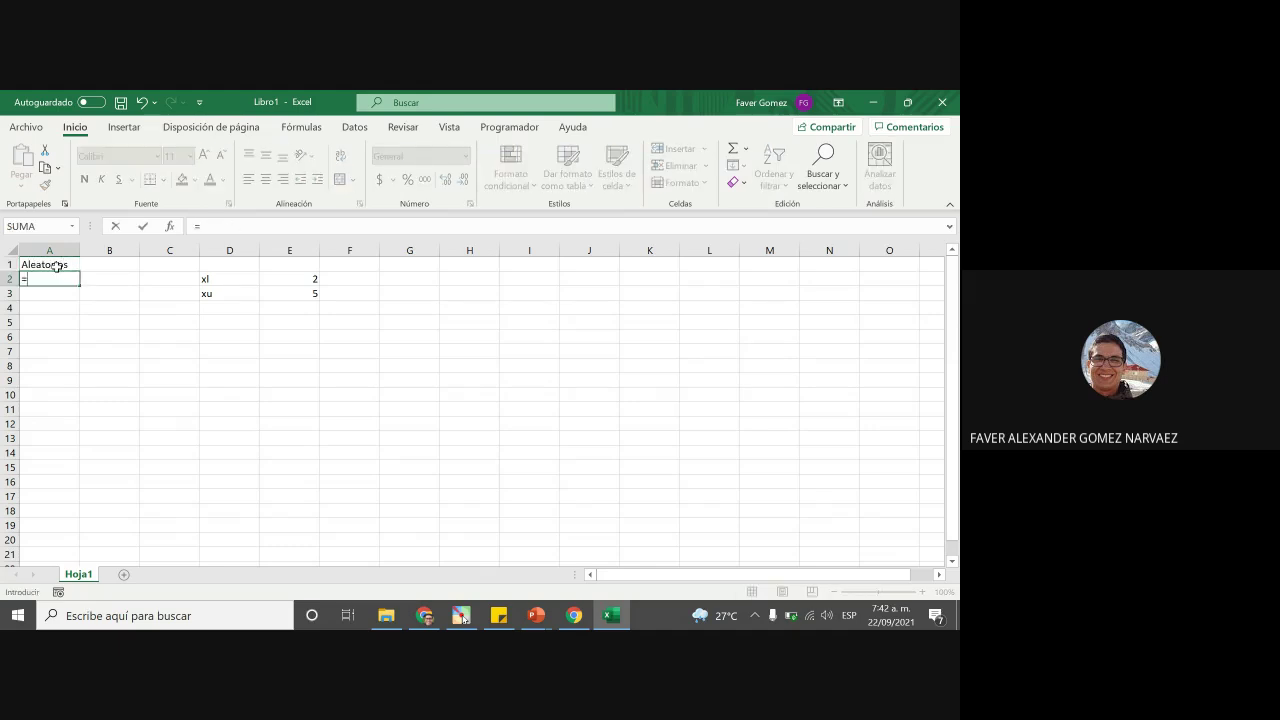
left_click(303, 277)
key("F4")
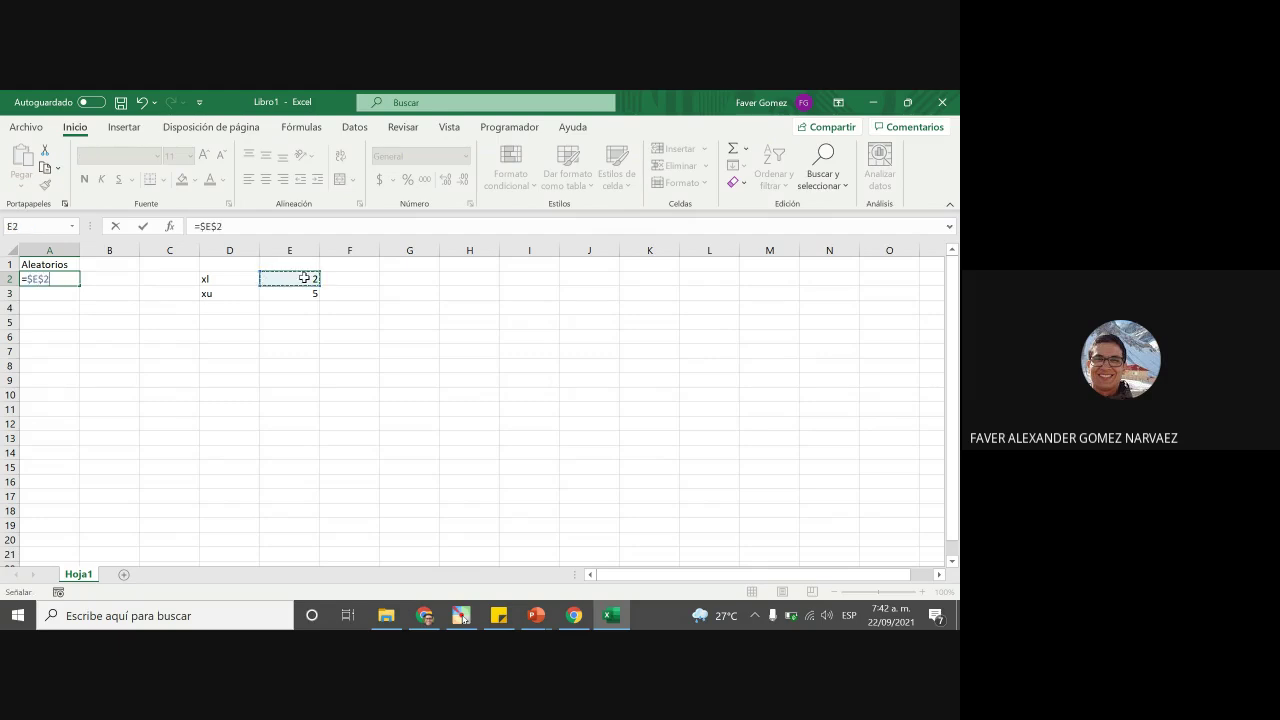
type("+(")
left_click(309, 297)
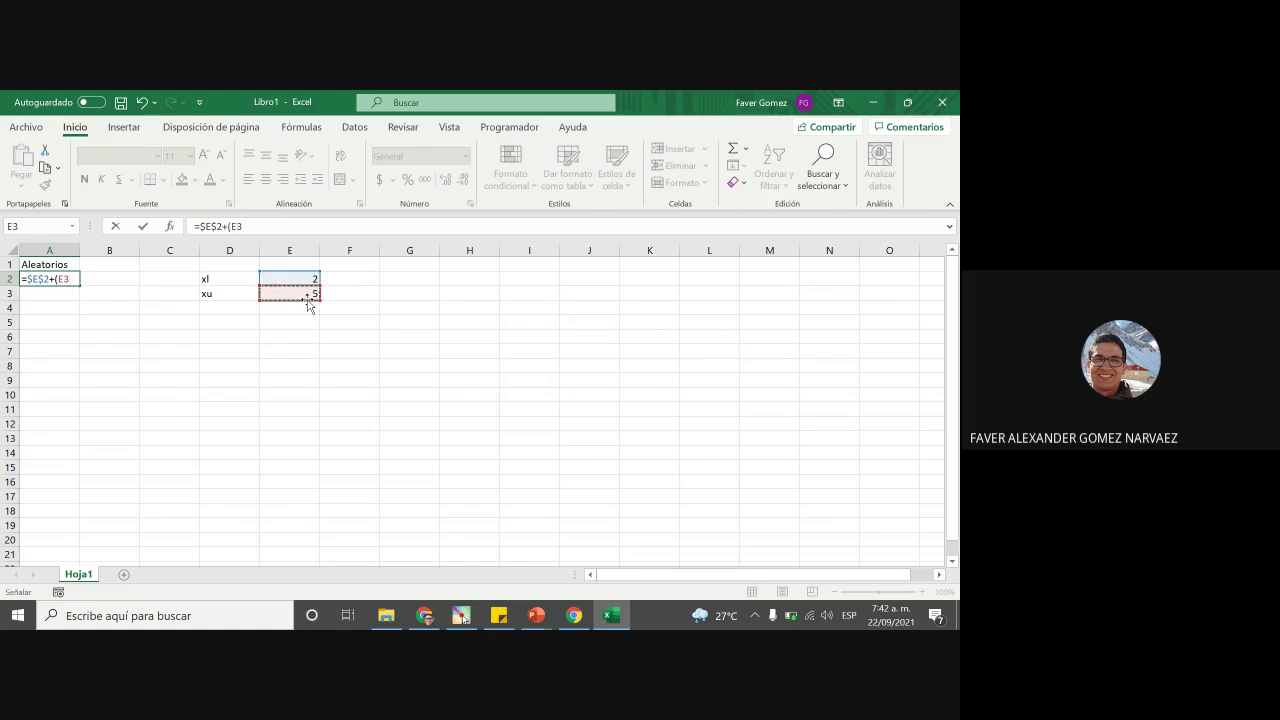
key("F4")
type("-")
left_click(297, 277)
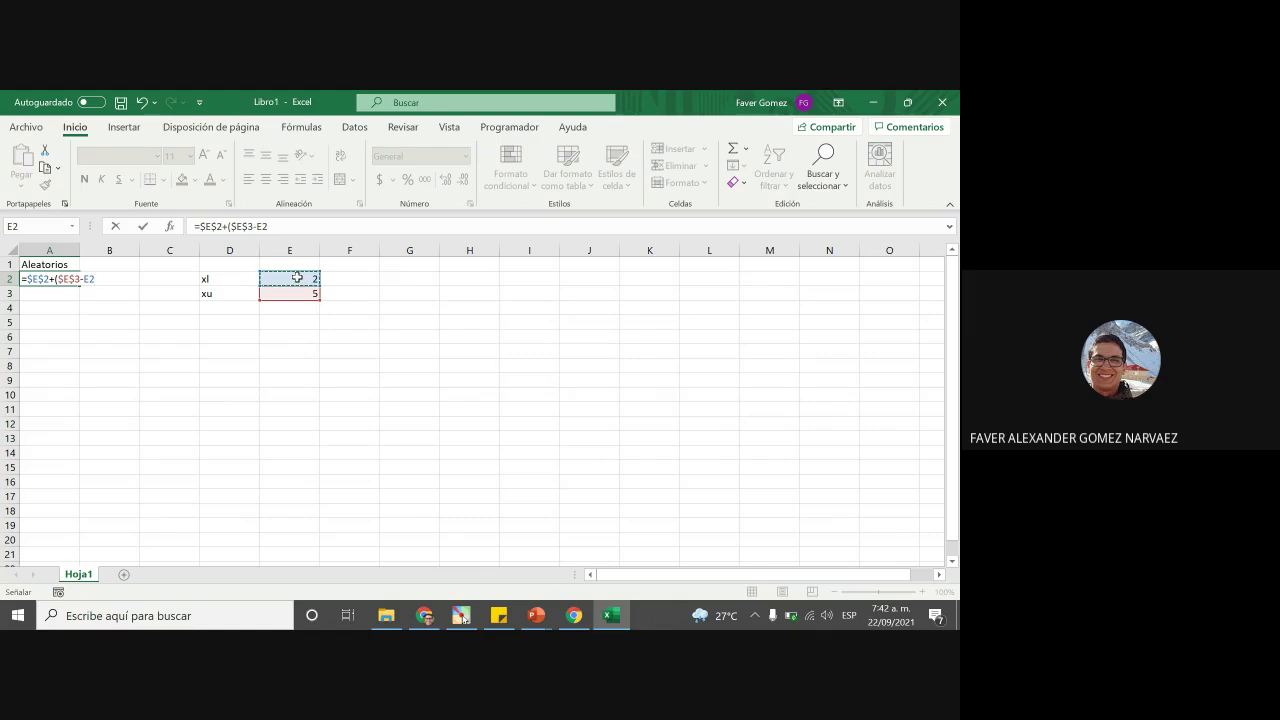
key("F4")
type(")*ale")
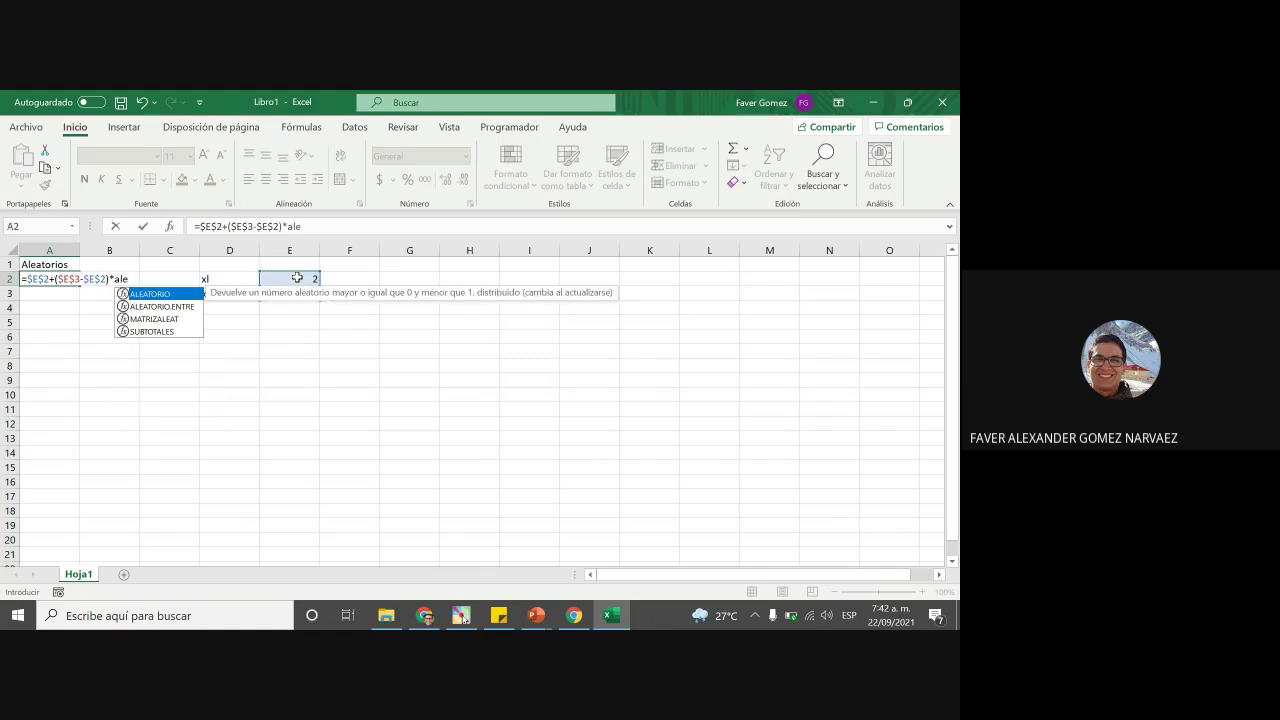
key("Tab")
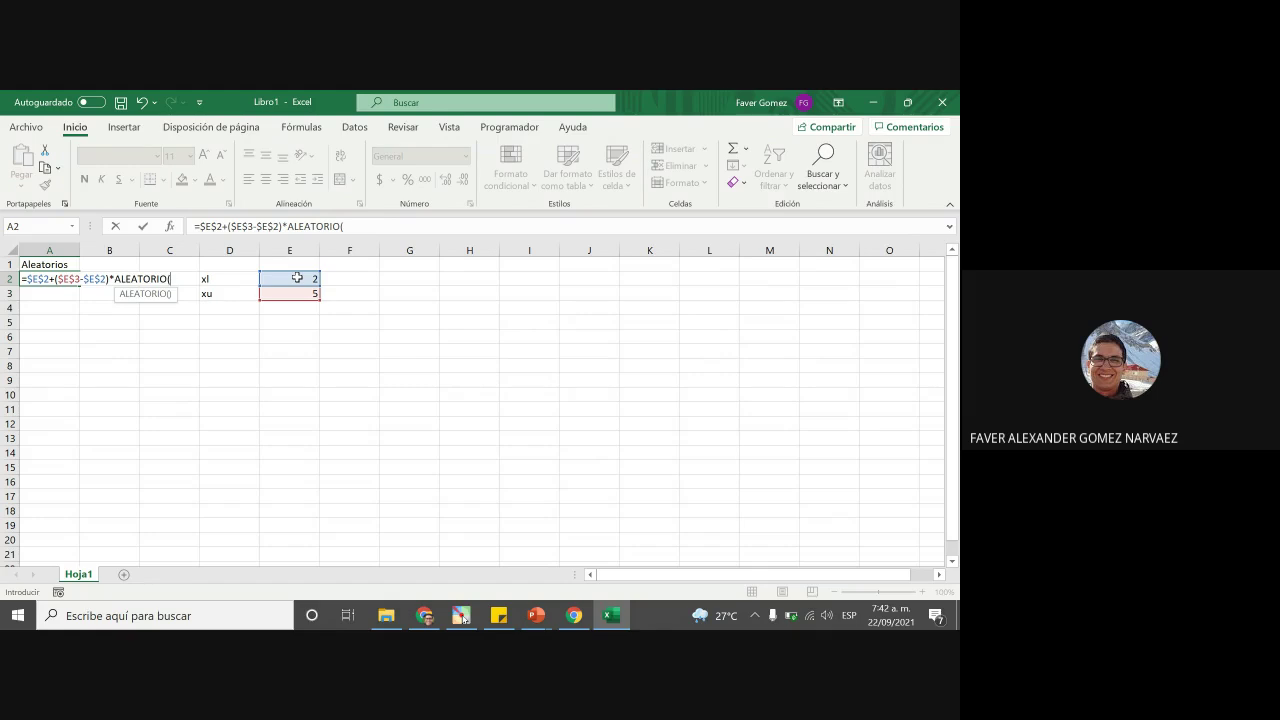
type(")")
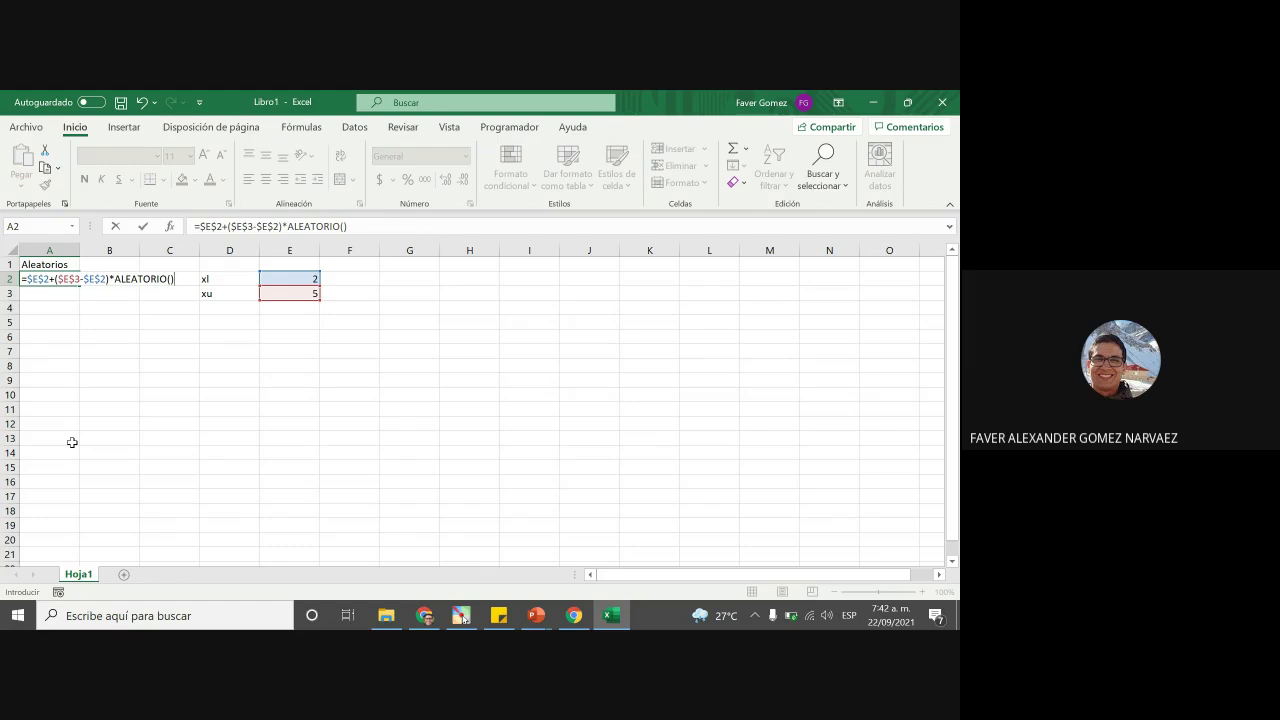
key("Return")
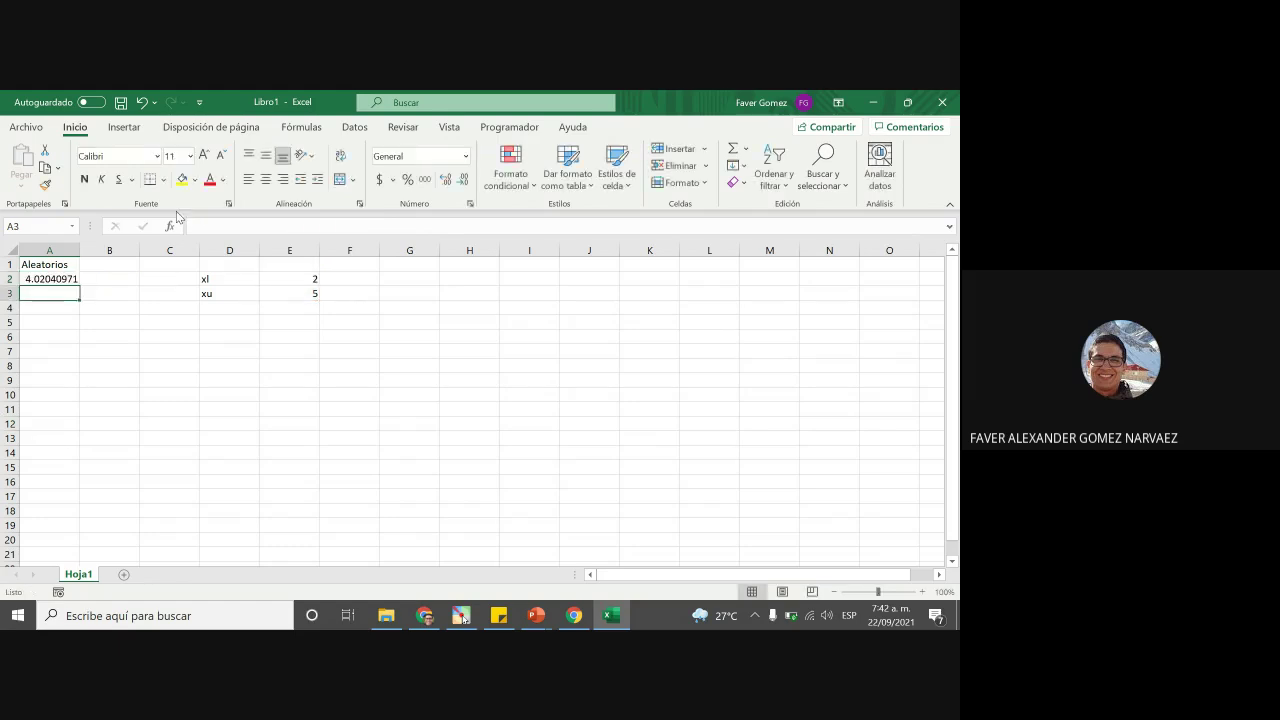
Fill the random number formula from A2 down to A14
left_click(70, 285)
left_click_drag(80, 287, 73, 456)
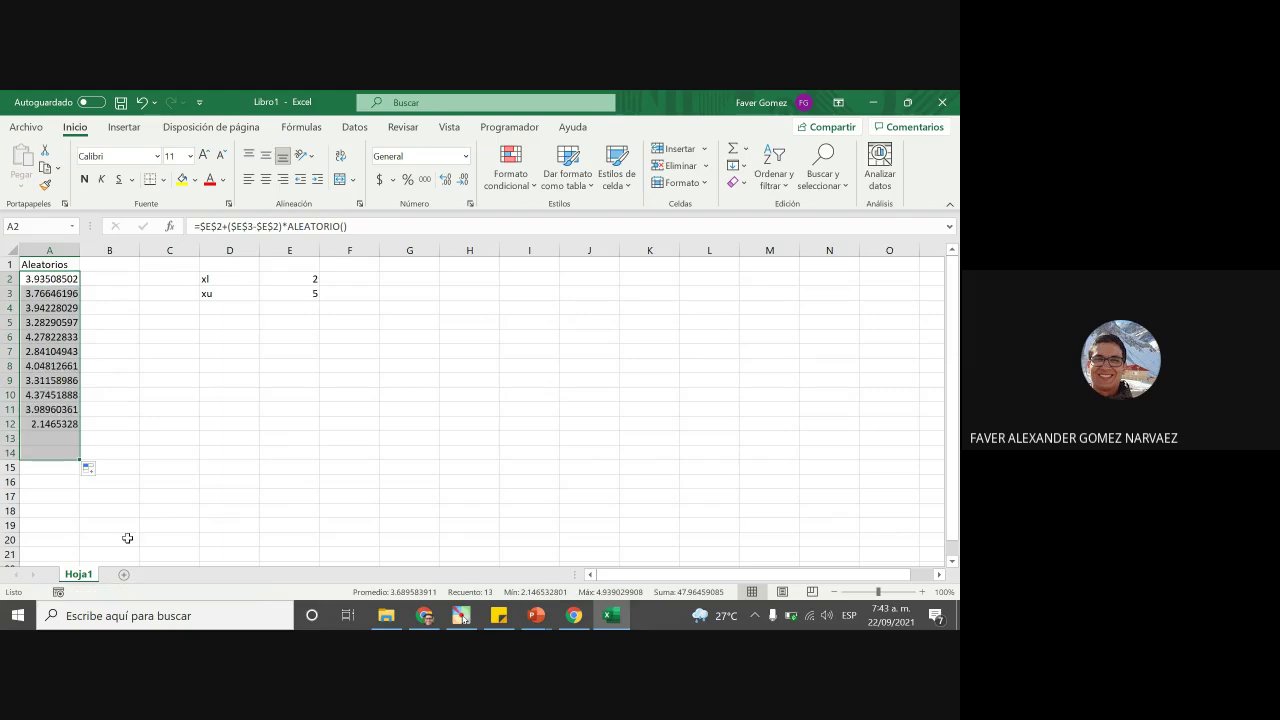
left_click(160, 398)
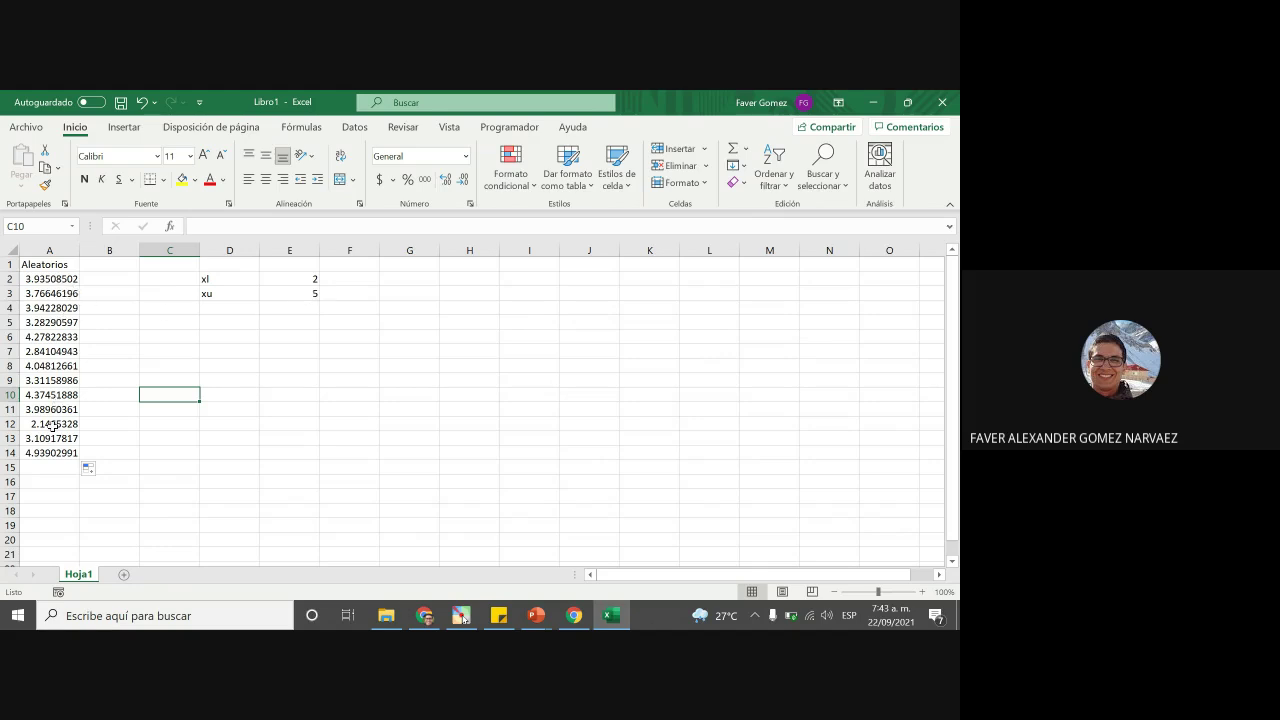
Format the random numbers in A2:A14 to show two decimal places
left_click_drag(66, 279, 62, 452)
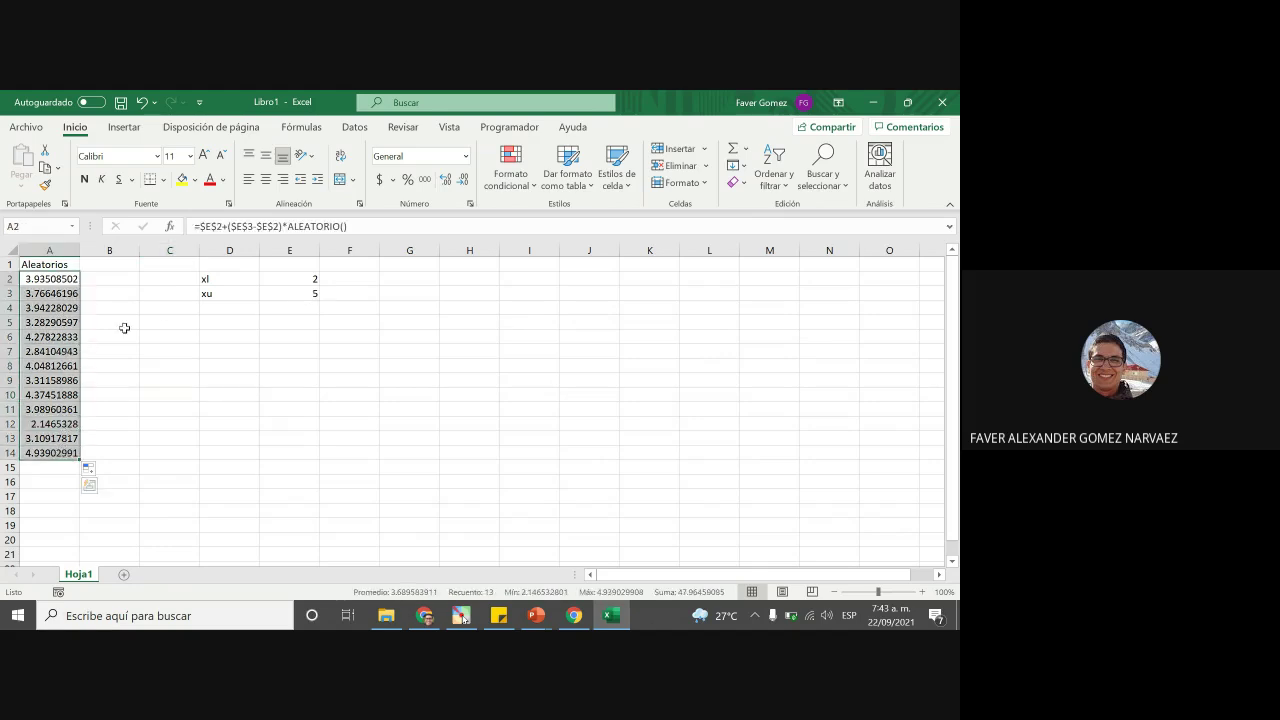
left_click(464, 181)
left_click(464, 181)
left_click(464, 181)
left_click(464, 181)
left_click(464, 181)
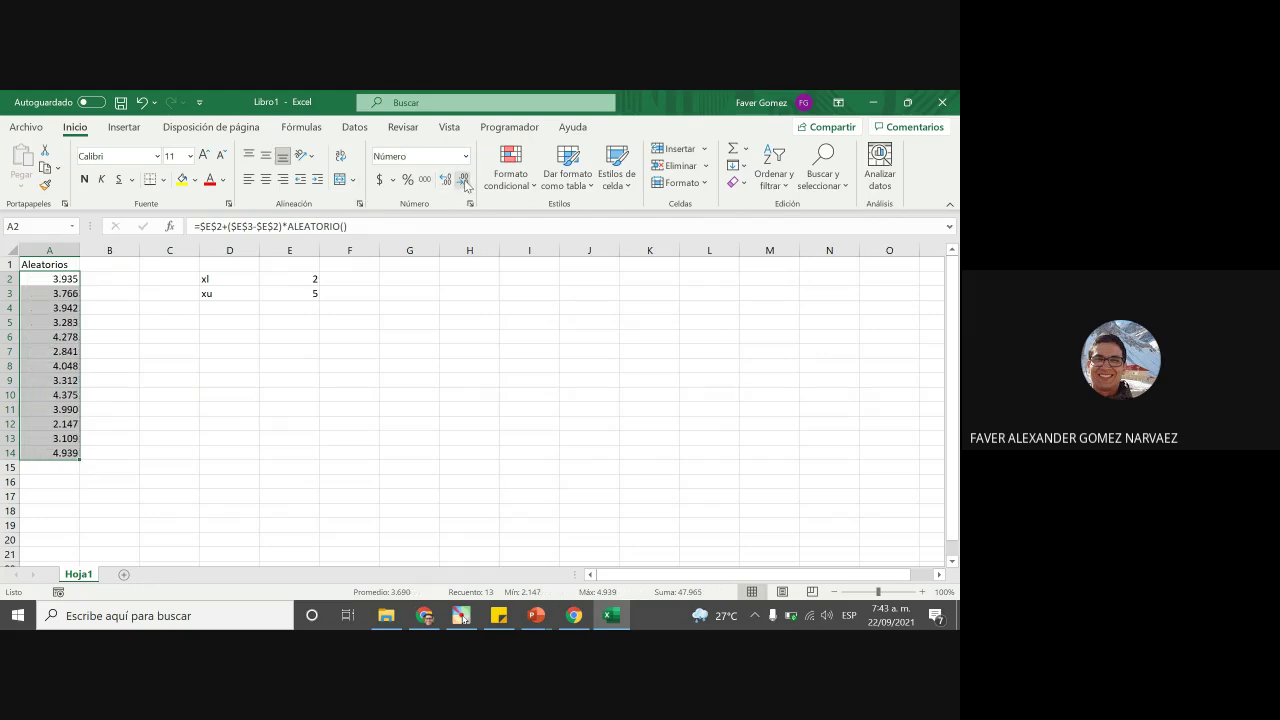
left_click(464, 181)
left_click(240, 393)
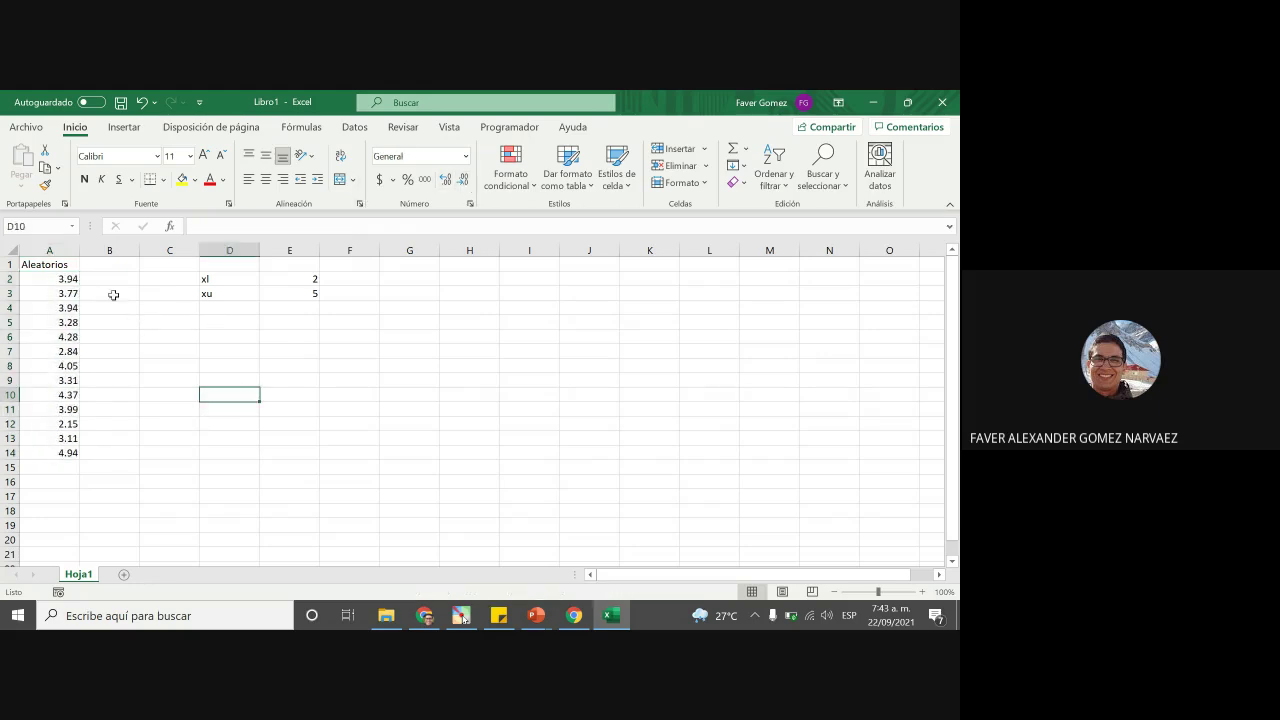
left_click(73, 281)
left_click_drag(62, 455, 69, 279)
left_click(207, 355)
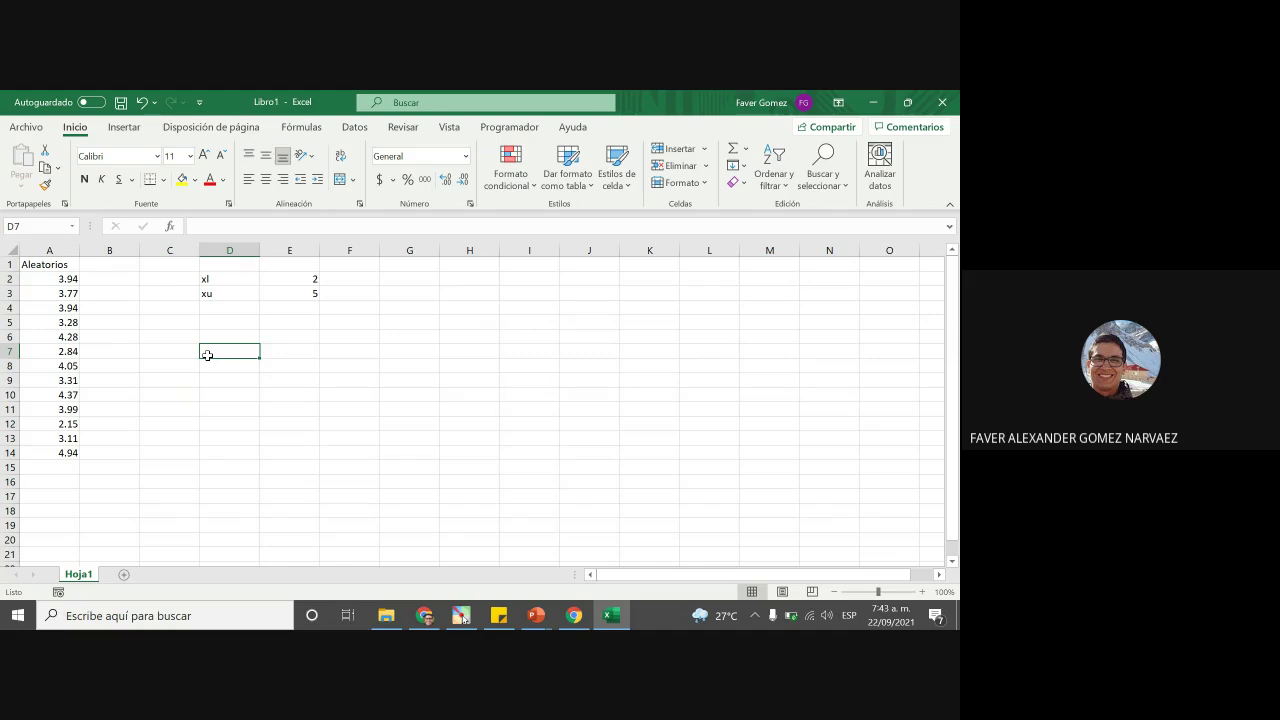
Enter the formula =ALEATORIO.ENTRE(2;5) in B2
left_click(120, 279)
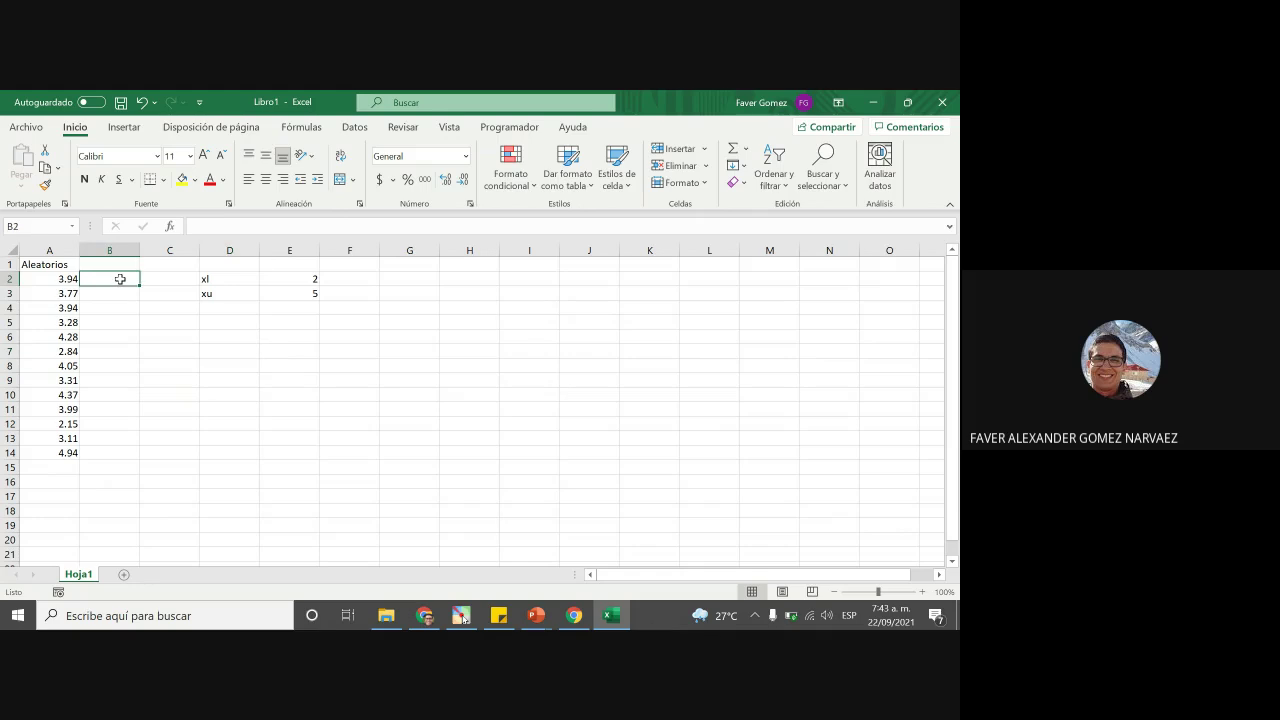
type("=ale")
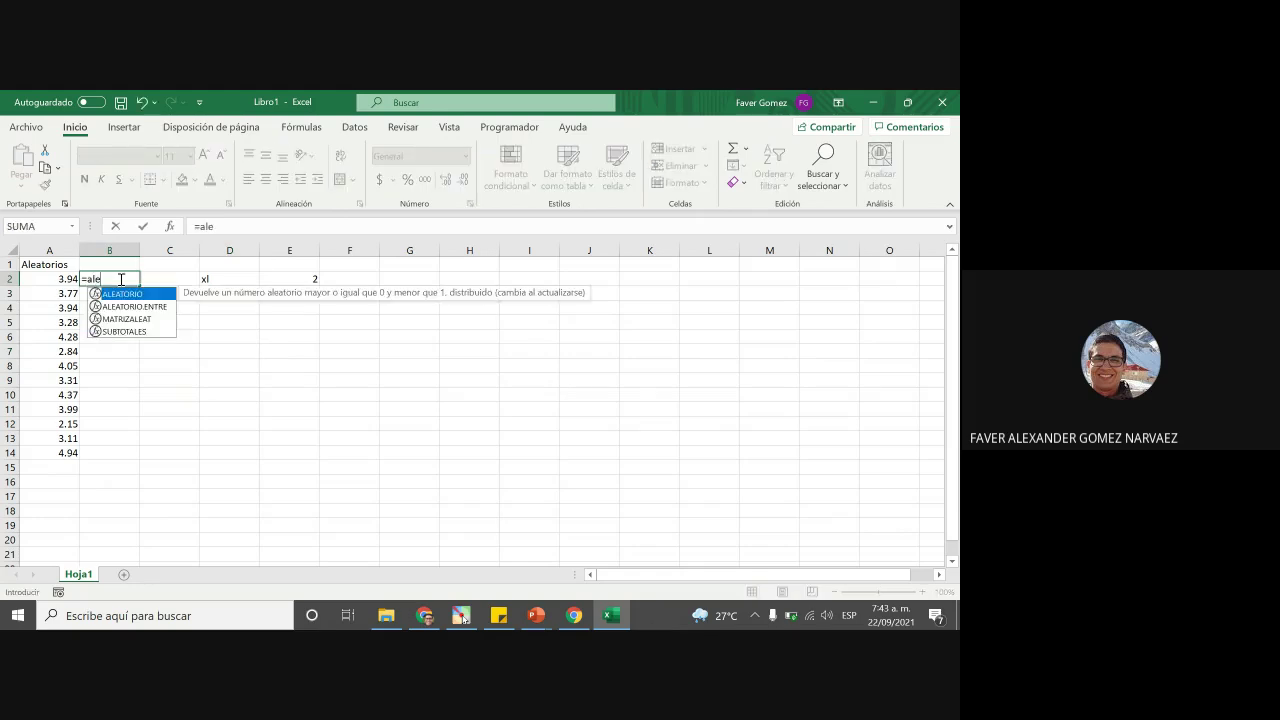
key("Down")
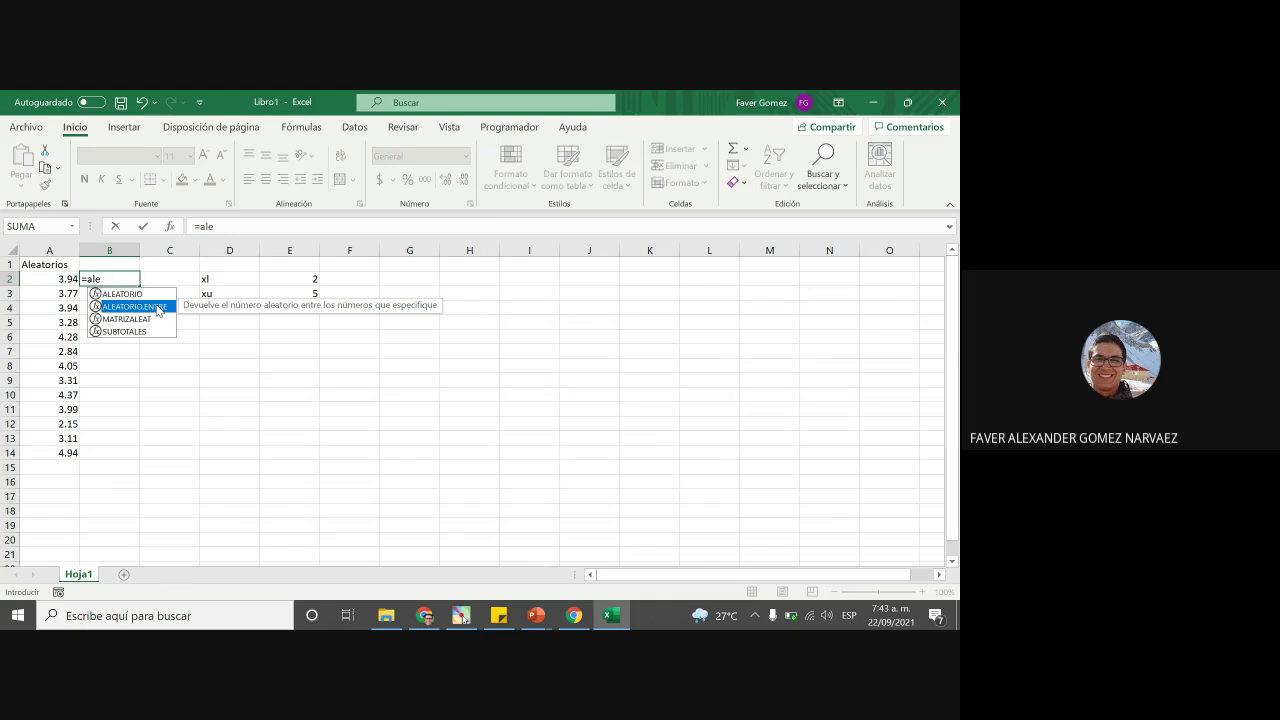
double_click(157, 310)
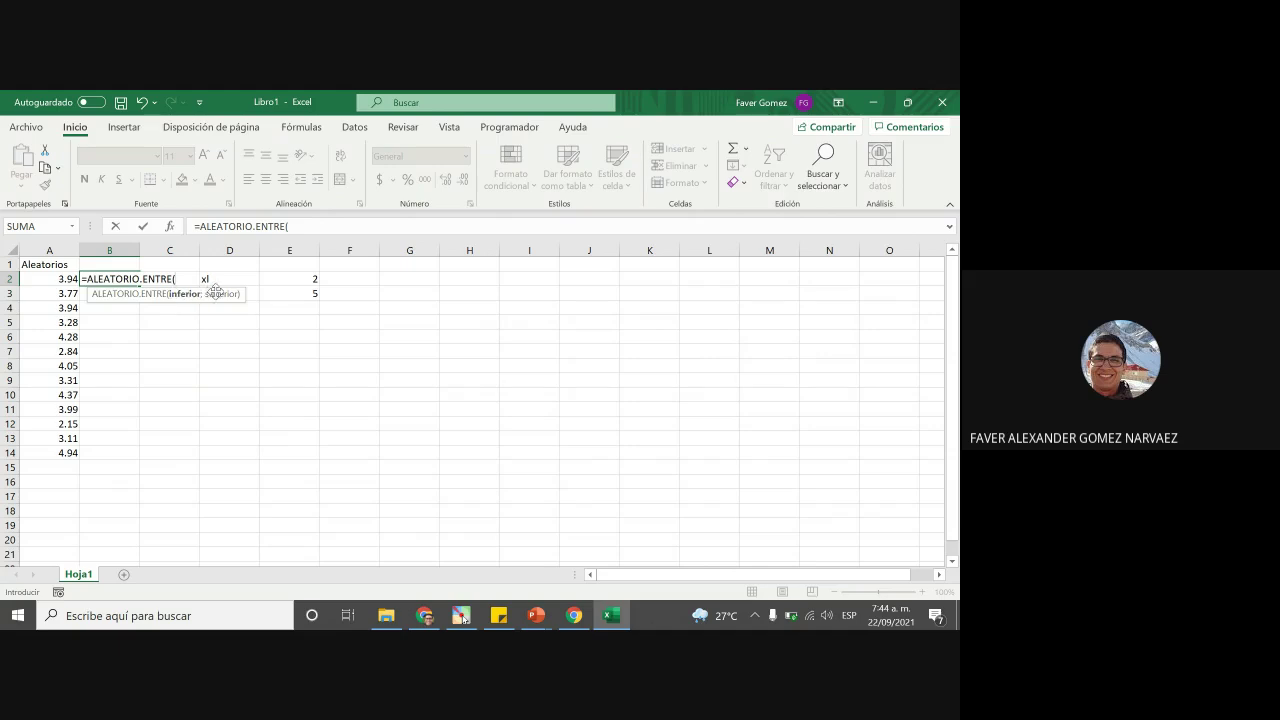
type("2")
key("BackSpace")
type("2")
key("BackSpace")
type(";5)")
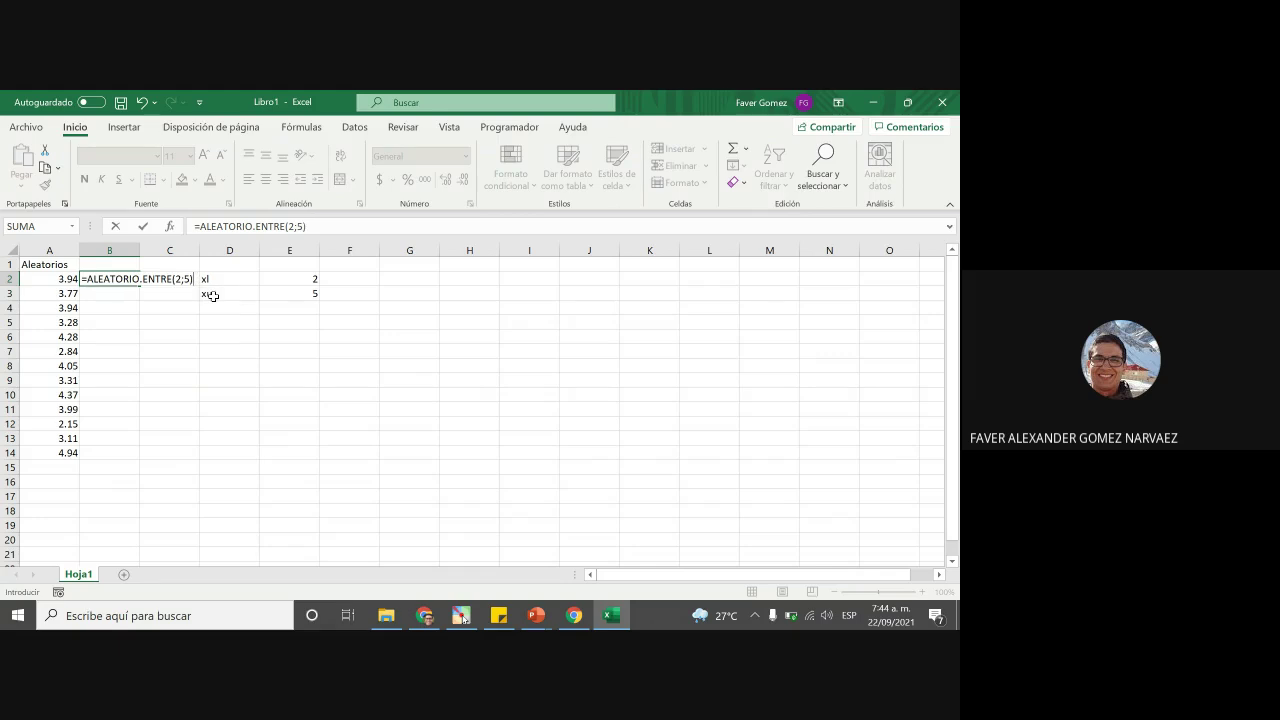
key("Return")
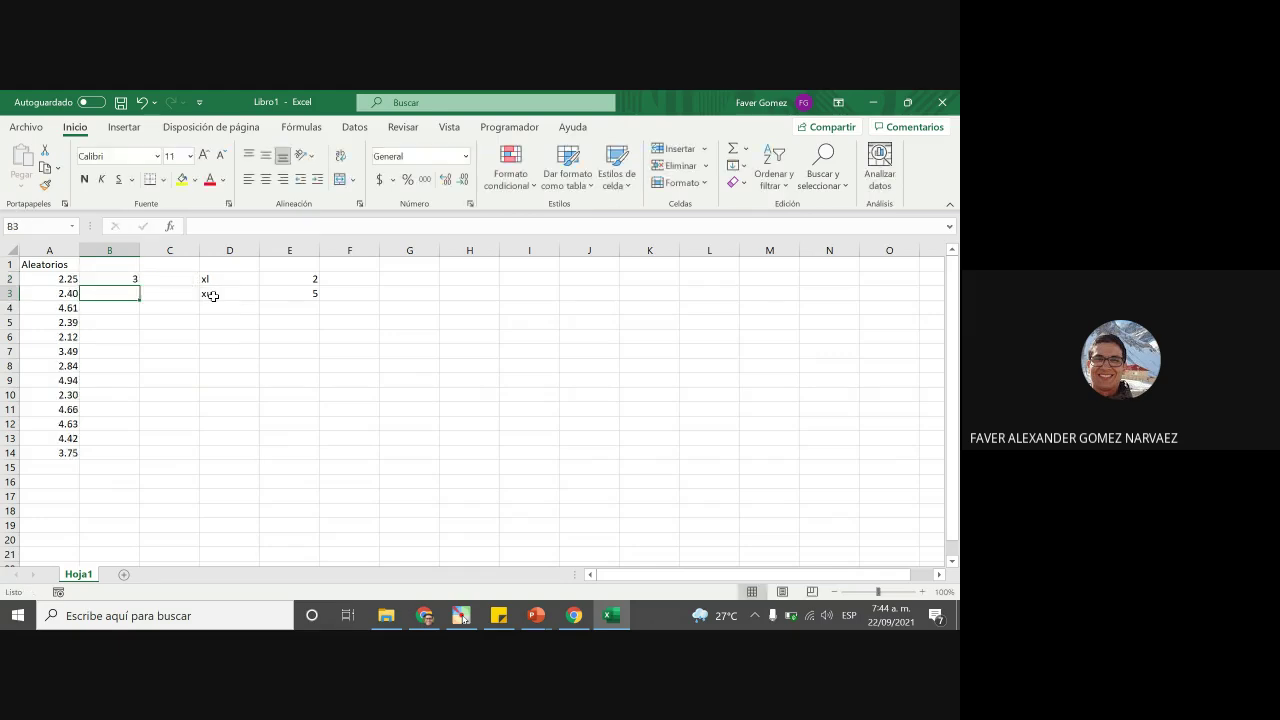
Fill the ALEATORIO.ENTRE formula from B2 down to B14
left_click(130, 279)
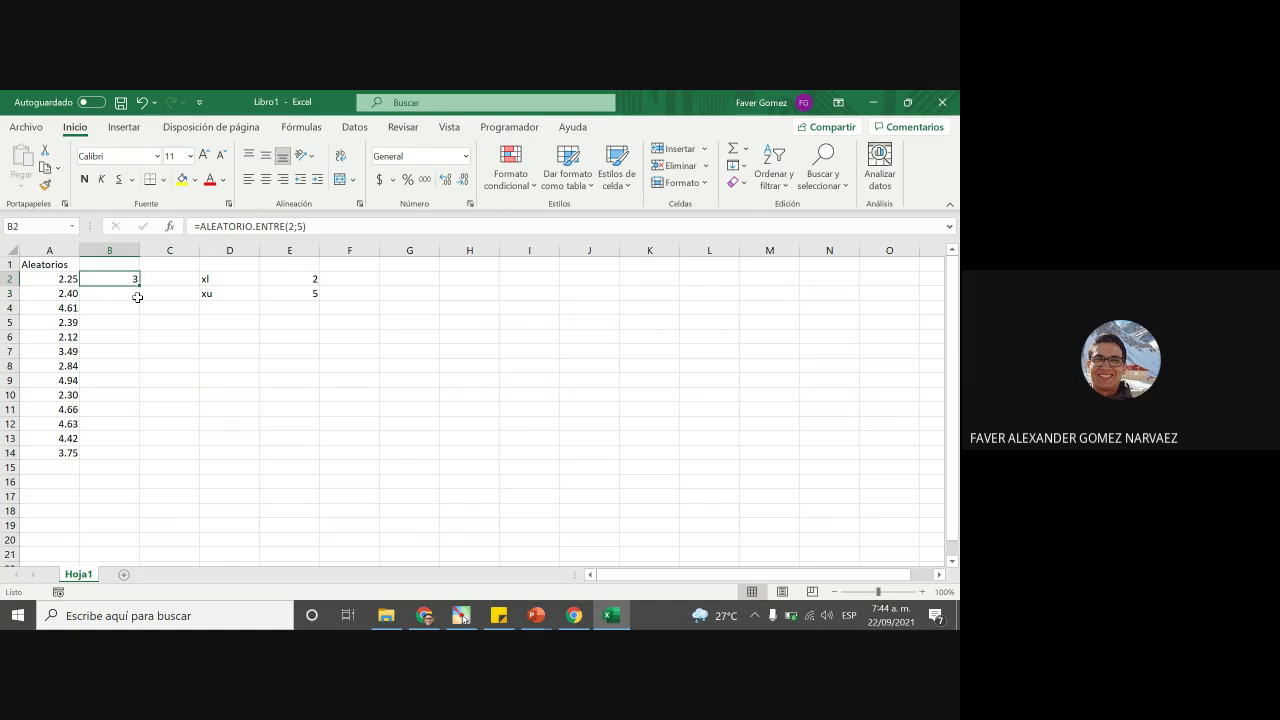
left_click_drag(132, 348, 132, 458)
left_click(243, 409)
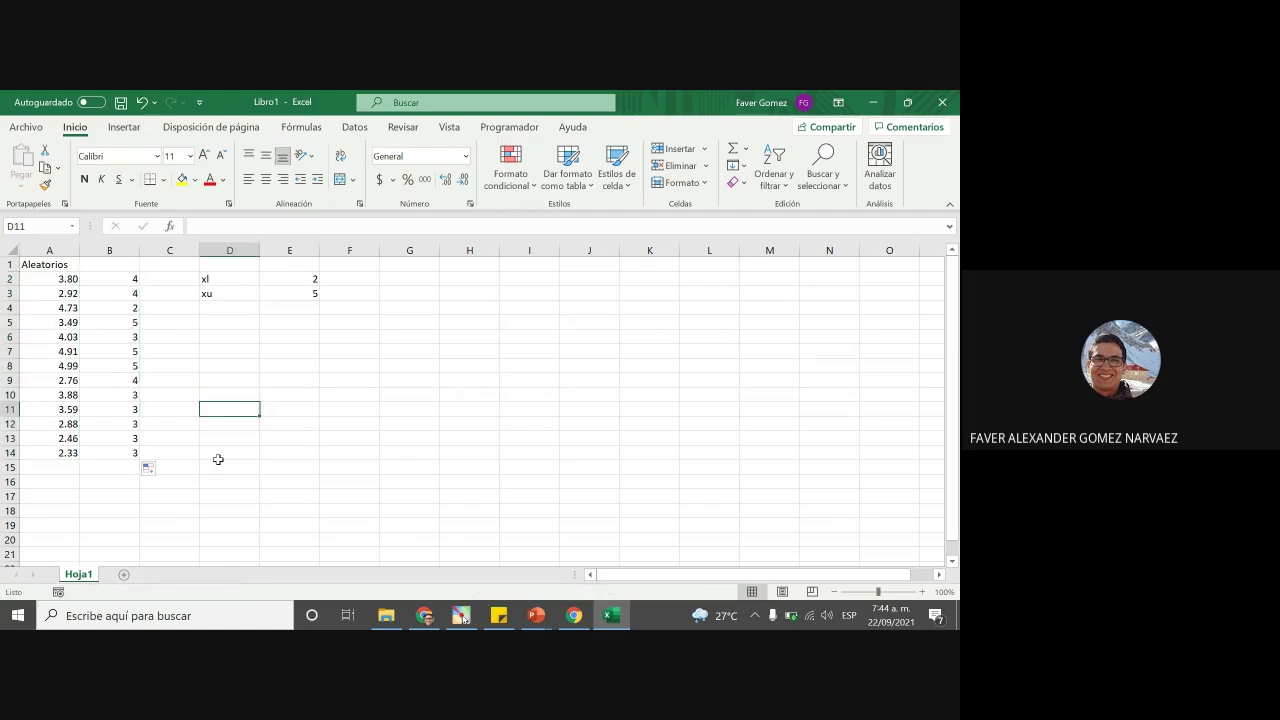
Format the values in B2:B14 to show four decimal places
left_click_drag(126, 276, 126, 456)
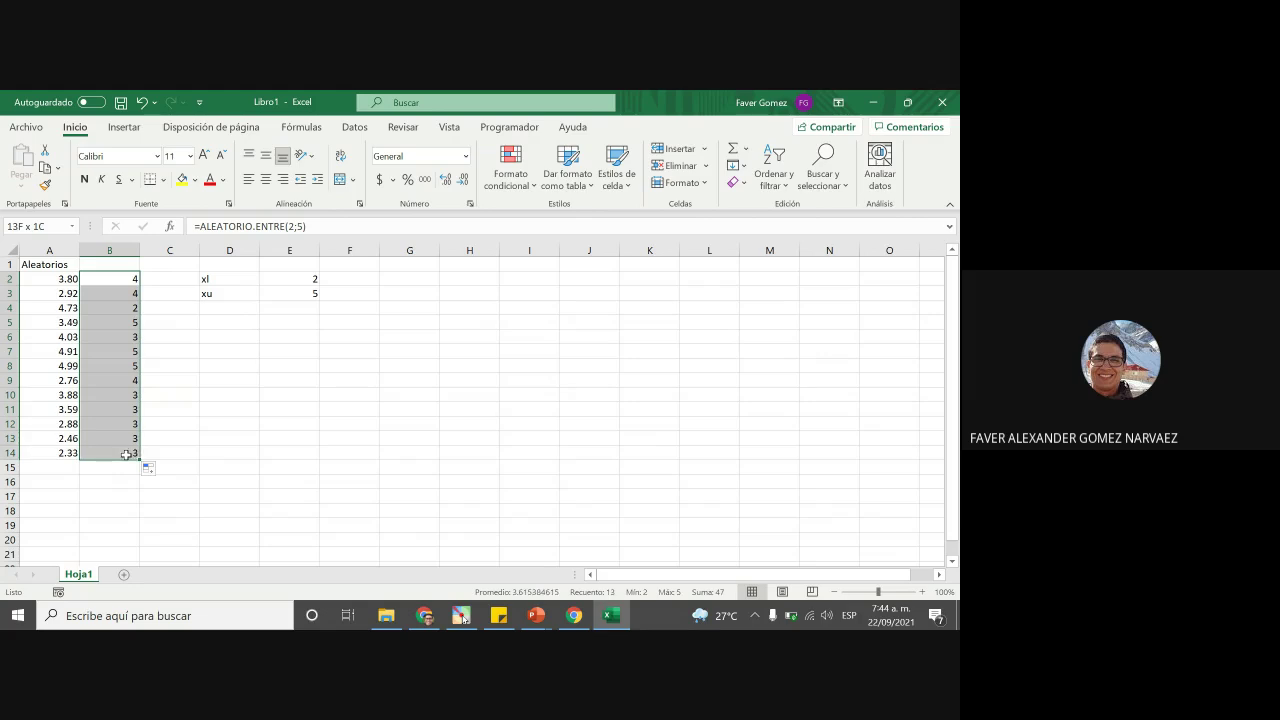
left_click(447, 179)
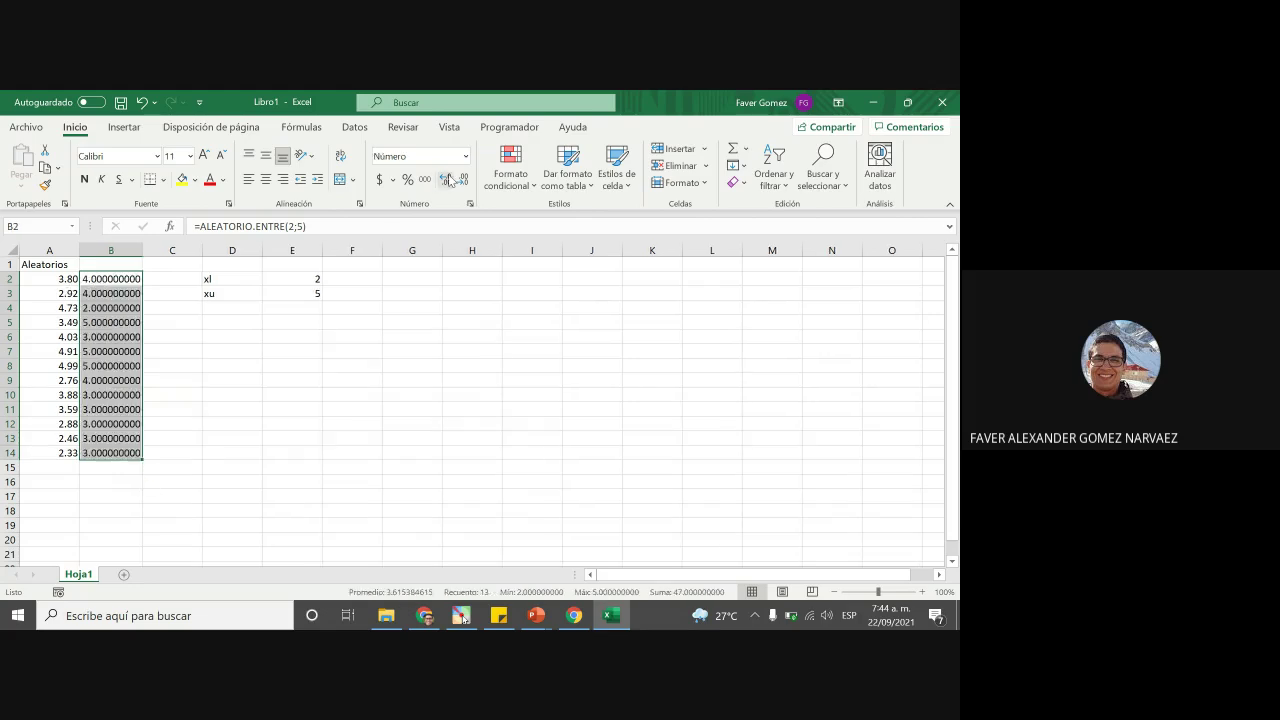
left_click(463, 179)
left_click(463, 179)
left_click(463, 179)
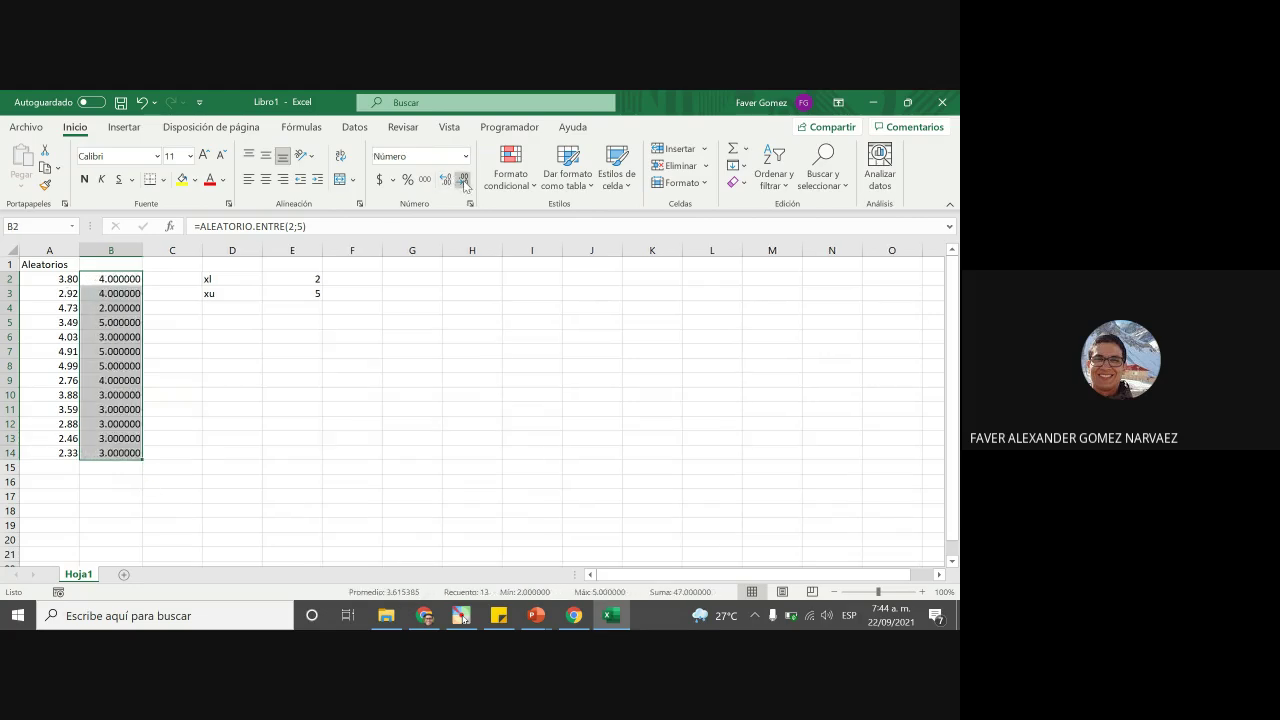
left_click(463, 179)
left_click(463, 179)
left_click(231, 414)
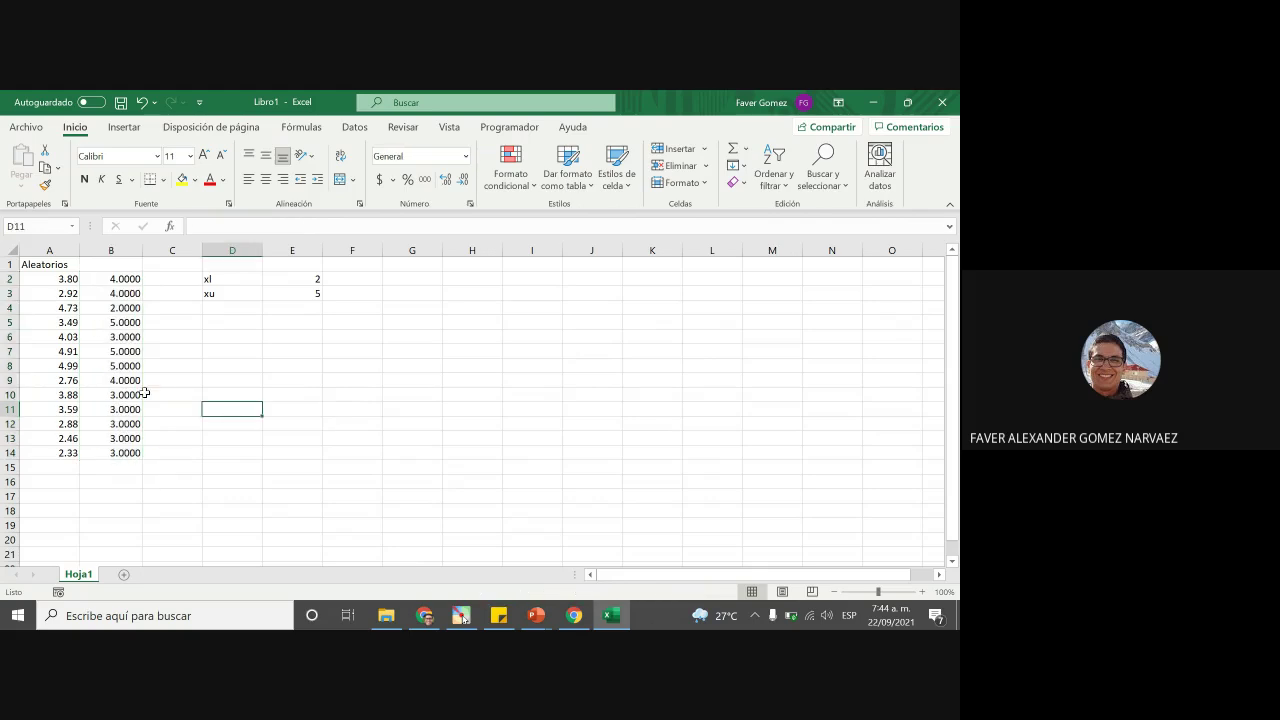
Format the random numbers in A2:A14 to show four decimal places
left_click_drag(72, 282, 67, 455)
left_click(445, 179)
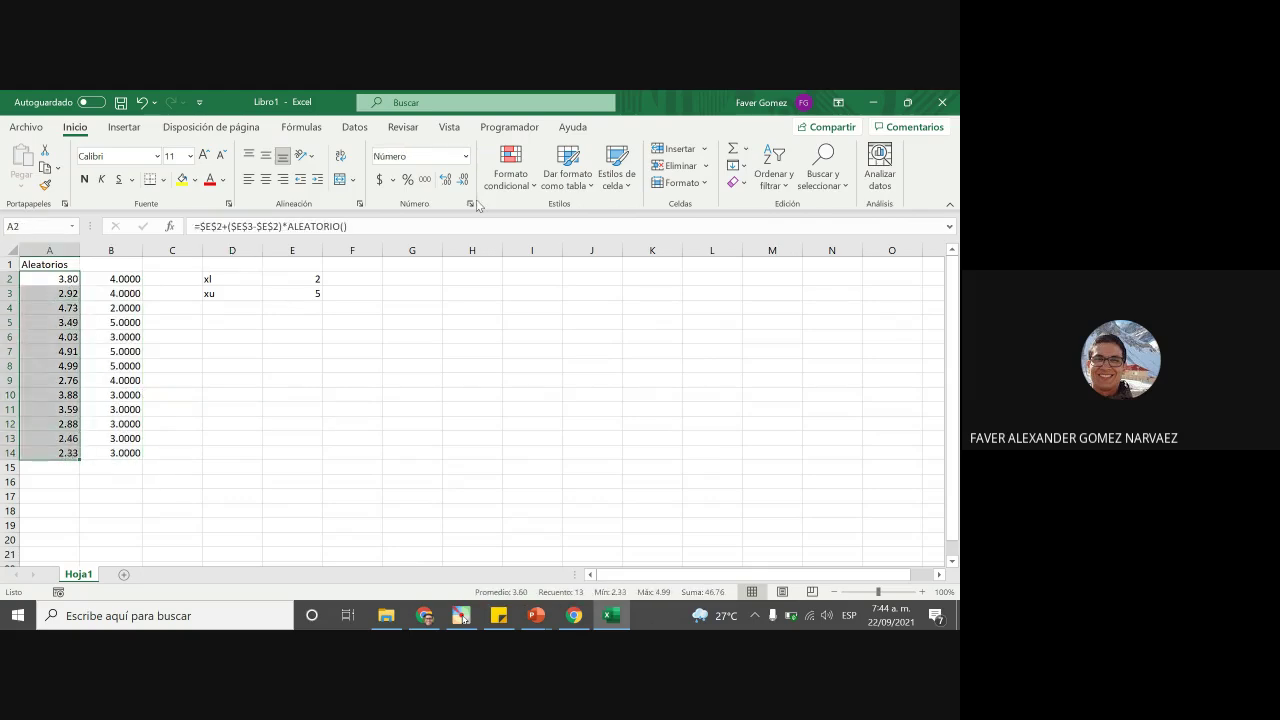
left_click(445, 179)
left_click(445, 179)
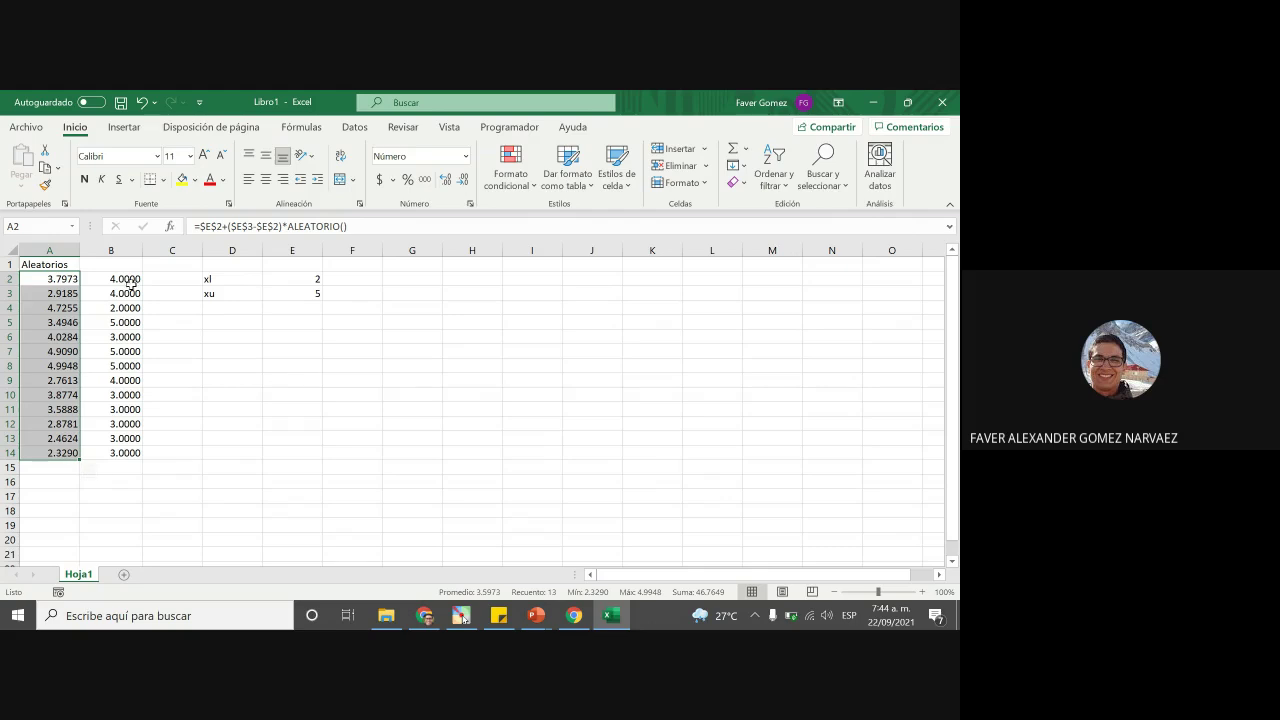
Compare the random values in A2:A14 with those in B2:B14, recalculating them and checking the ALEATORIO.ENTRE formula in B2
left_click_drag(130, 280, 128, 455)
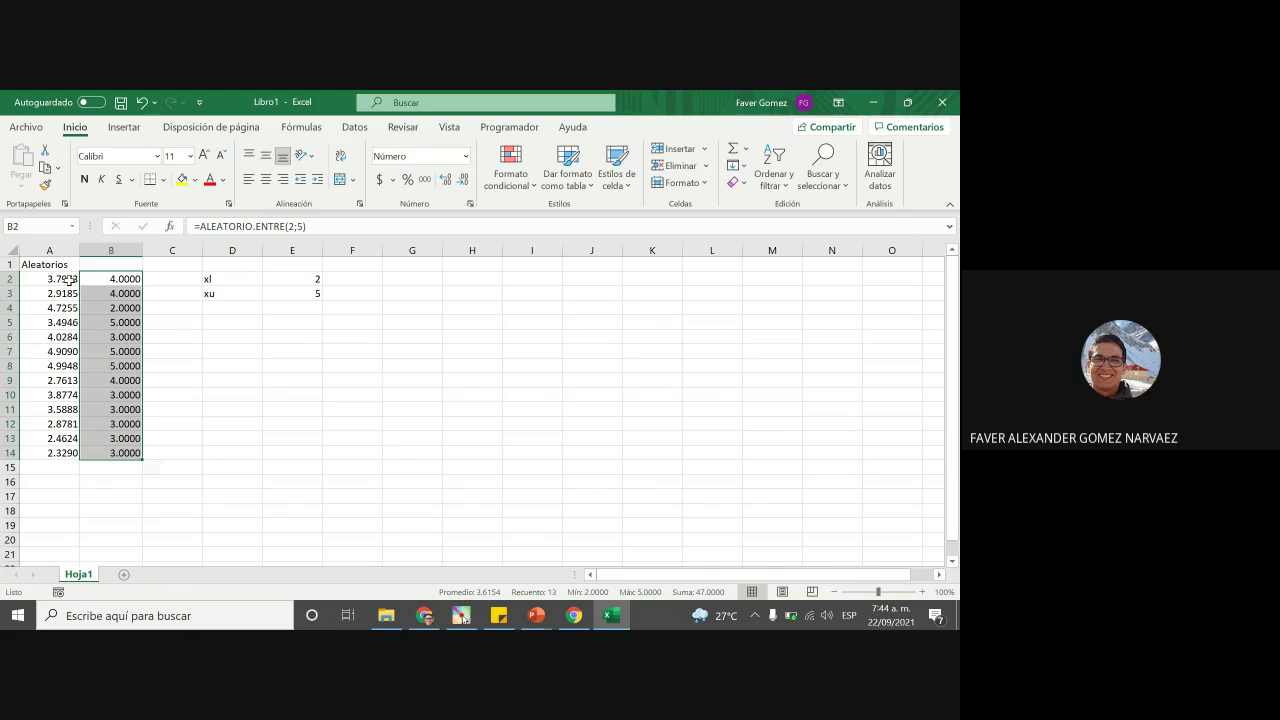
left_click_drag(63, 279, 62, 453)
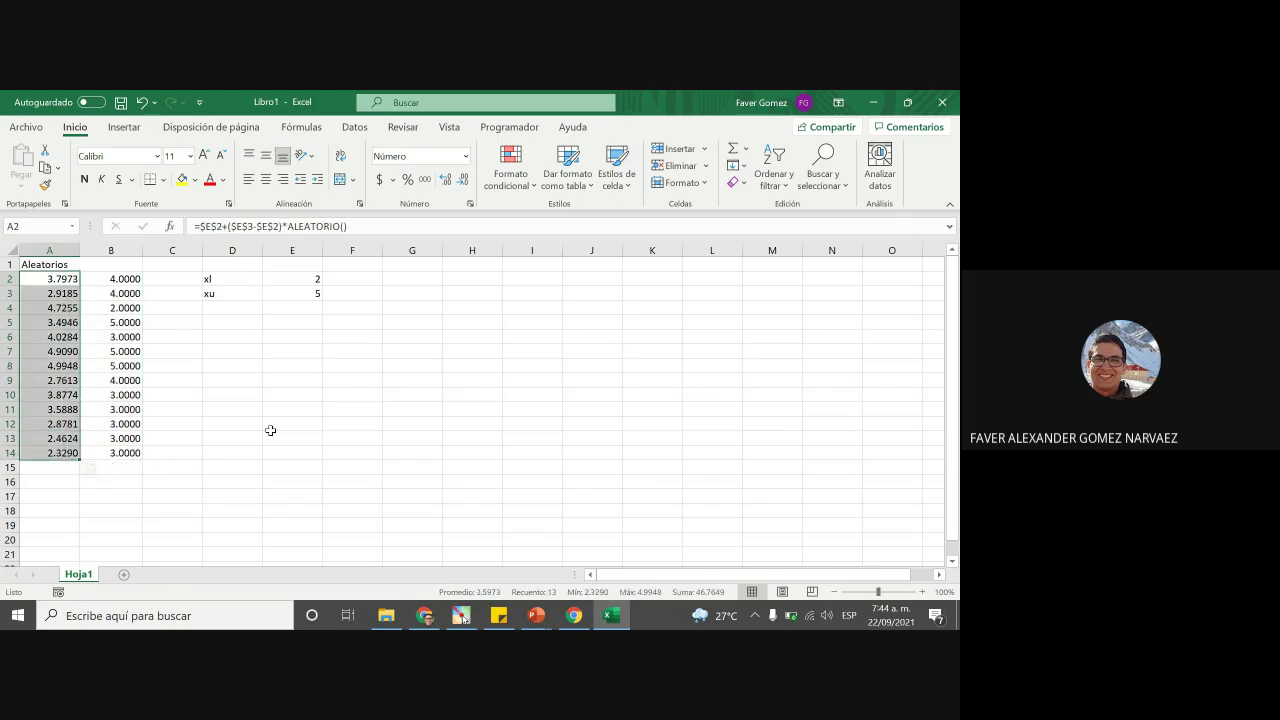
double_click(107, 277)
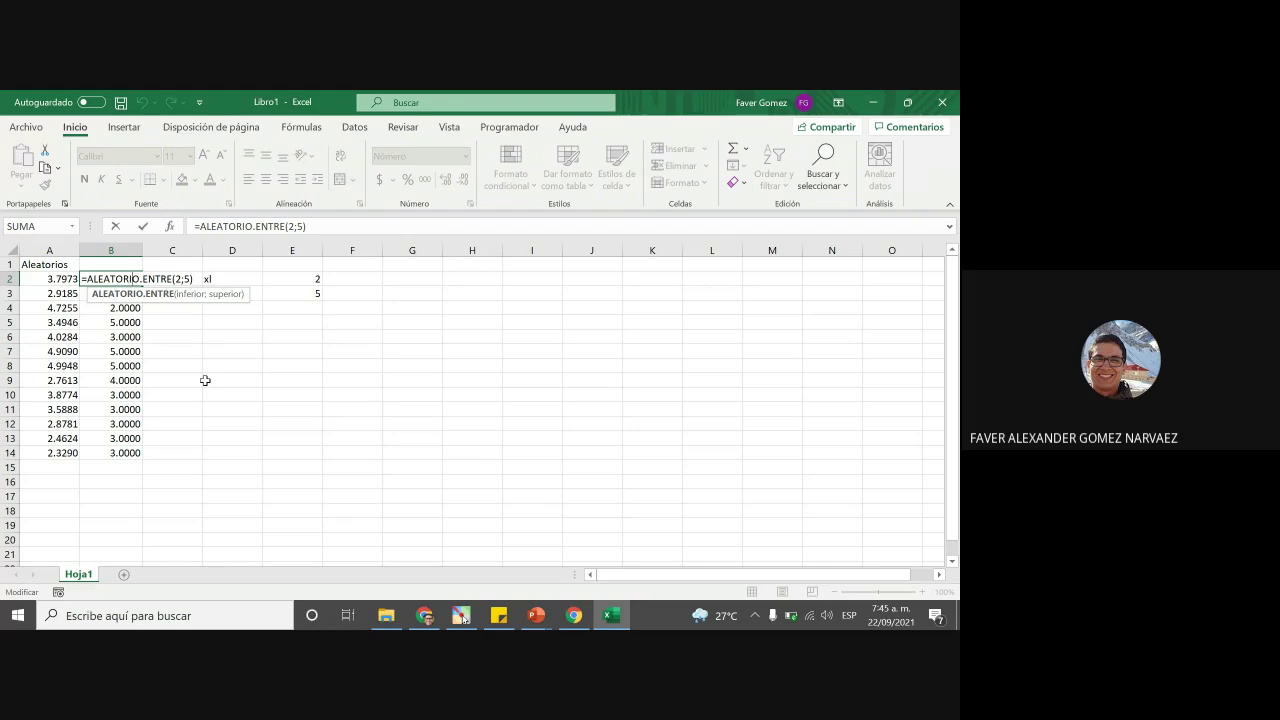
key("Return")
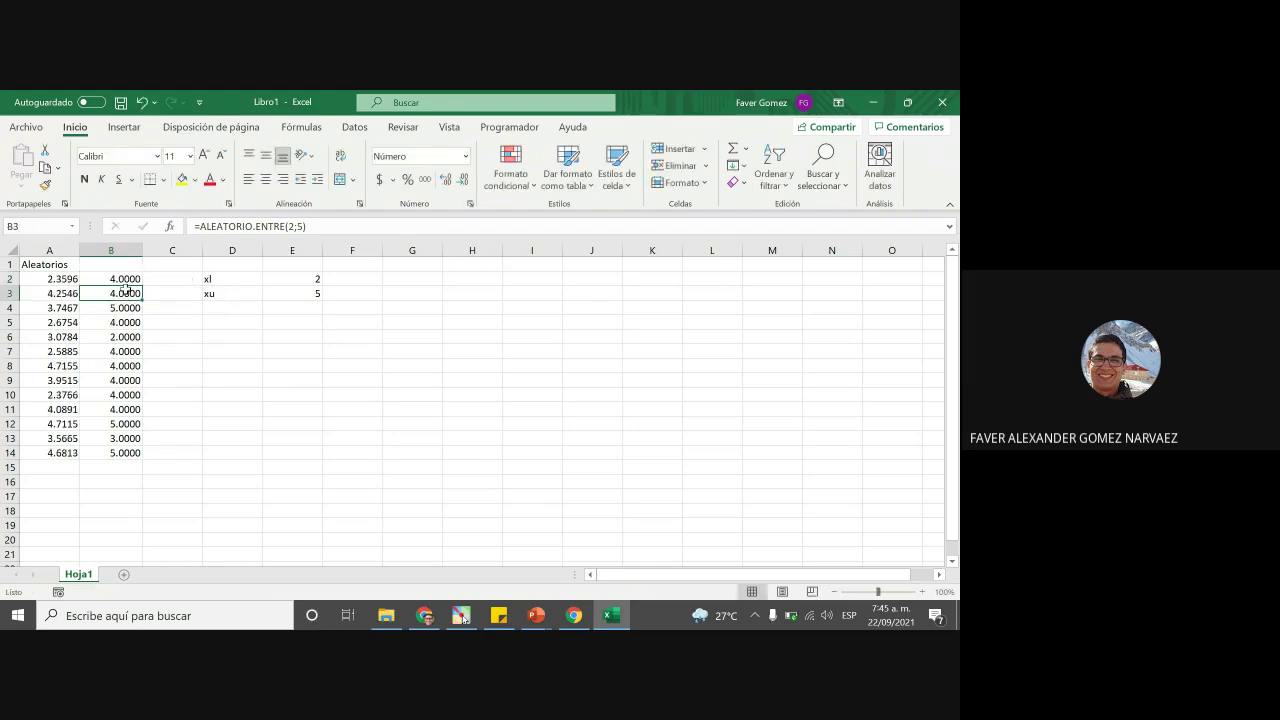
left_click_drag(120, 278, 125, 452)
left_click(229, 435)
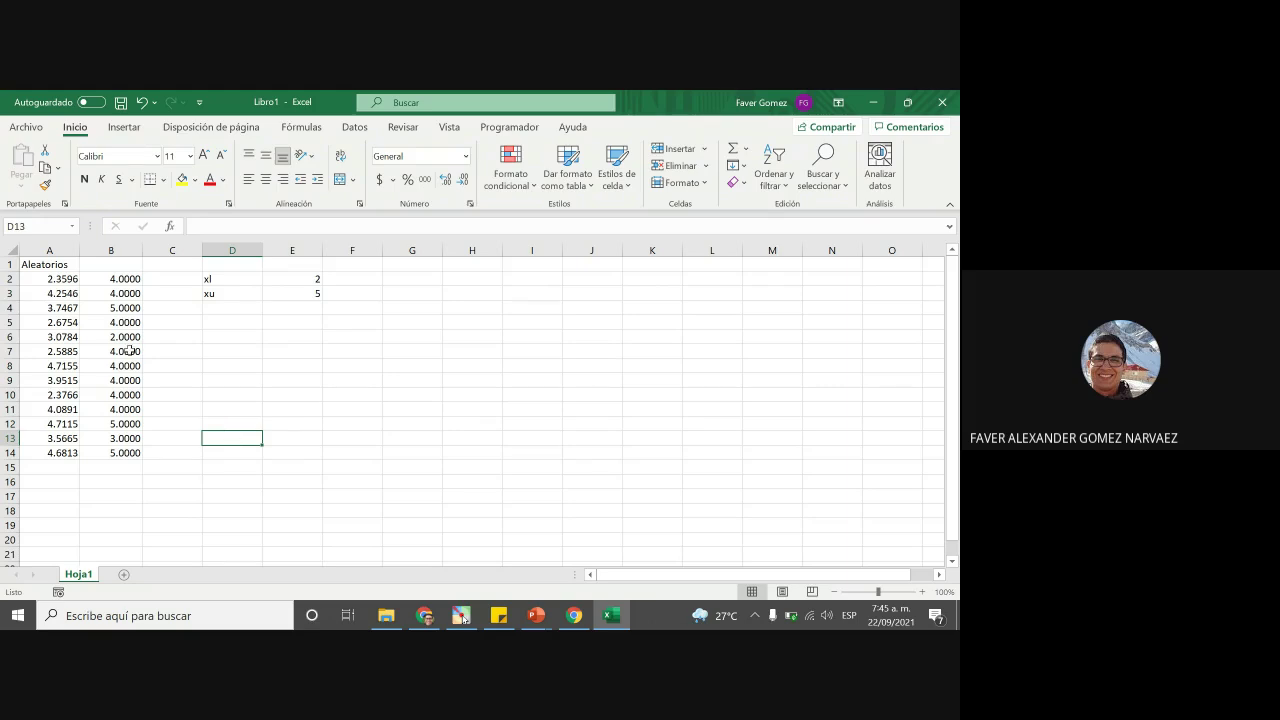
left_click(65, 297)
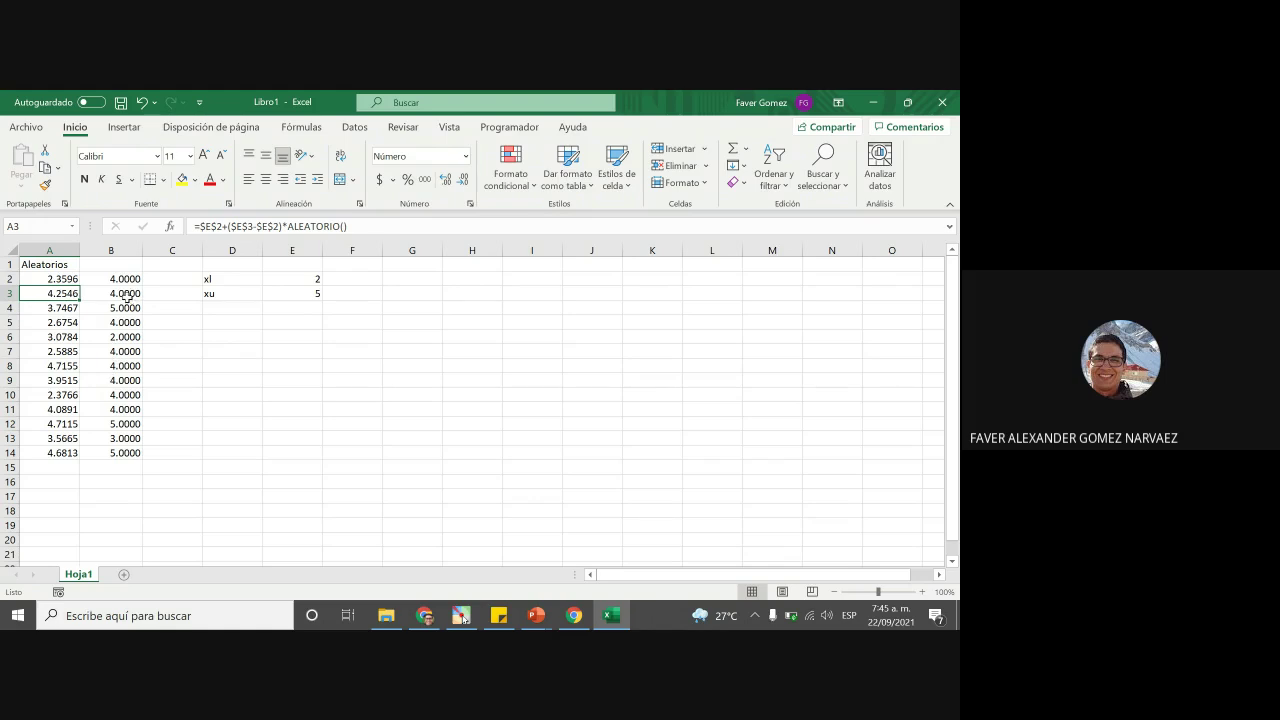
left_click_drag(124, 280, 130, 453)
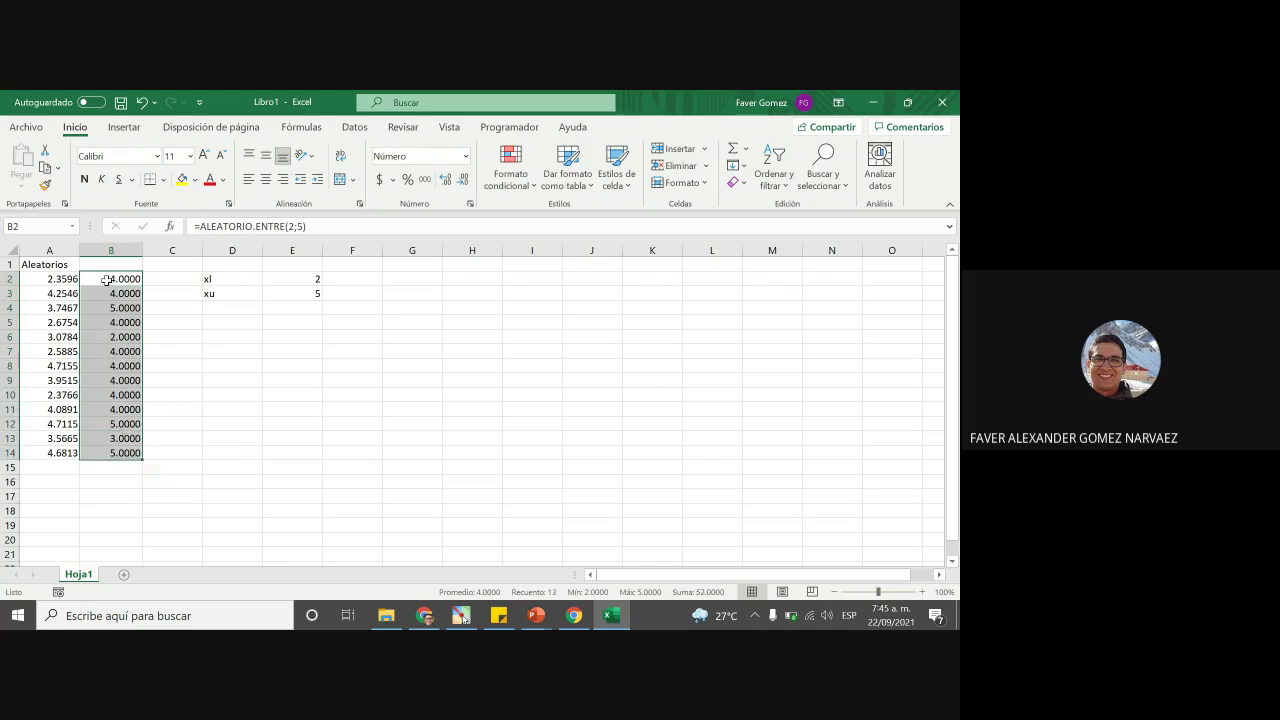
left_click(167, 319)
double_click(124, 280)
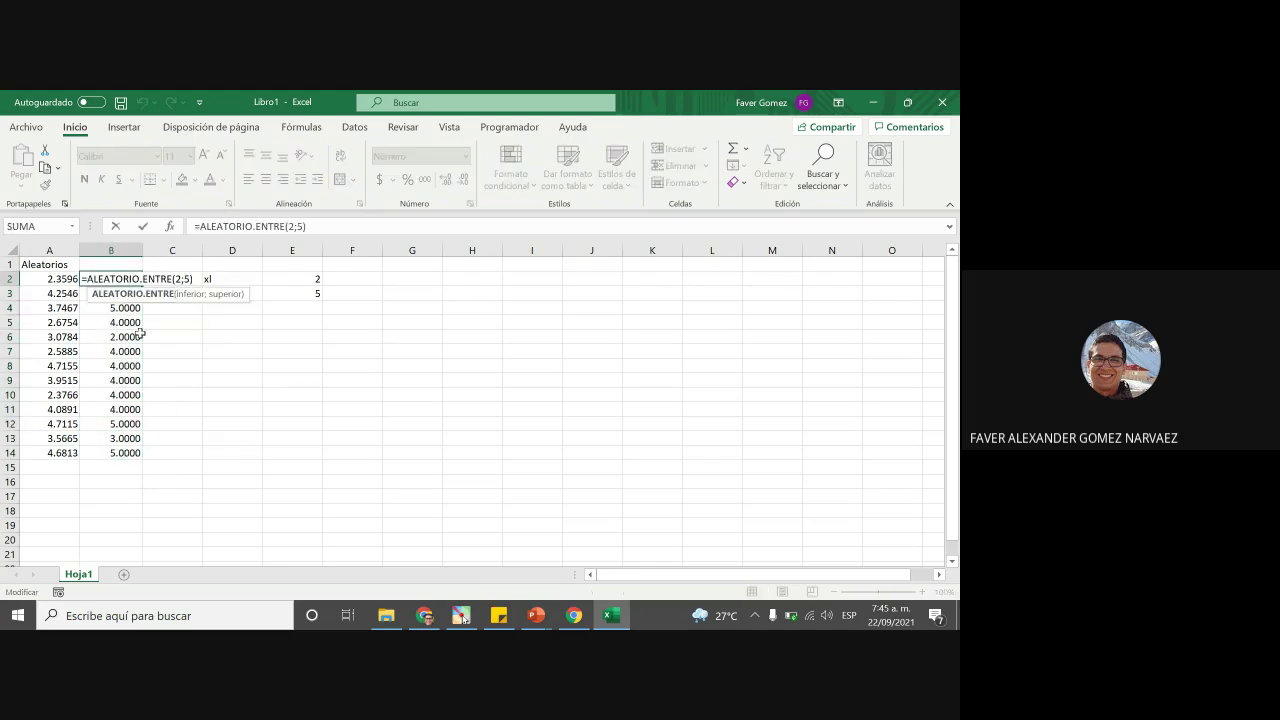
key("Escape")
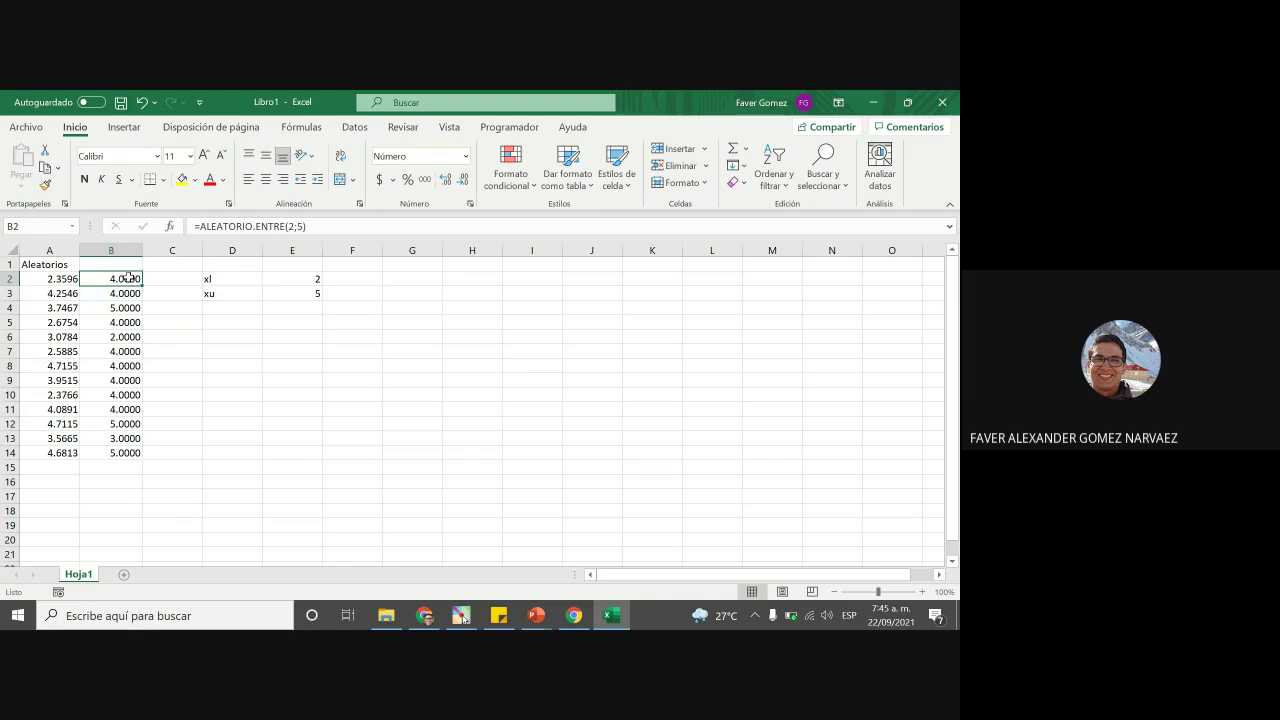
Clear the contents of B2:B15 and review the ALEATORIO() formula in A2
left_click_drag(126, 280, 138, 458)
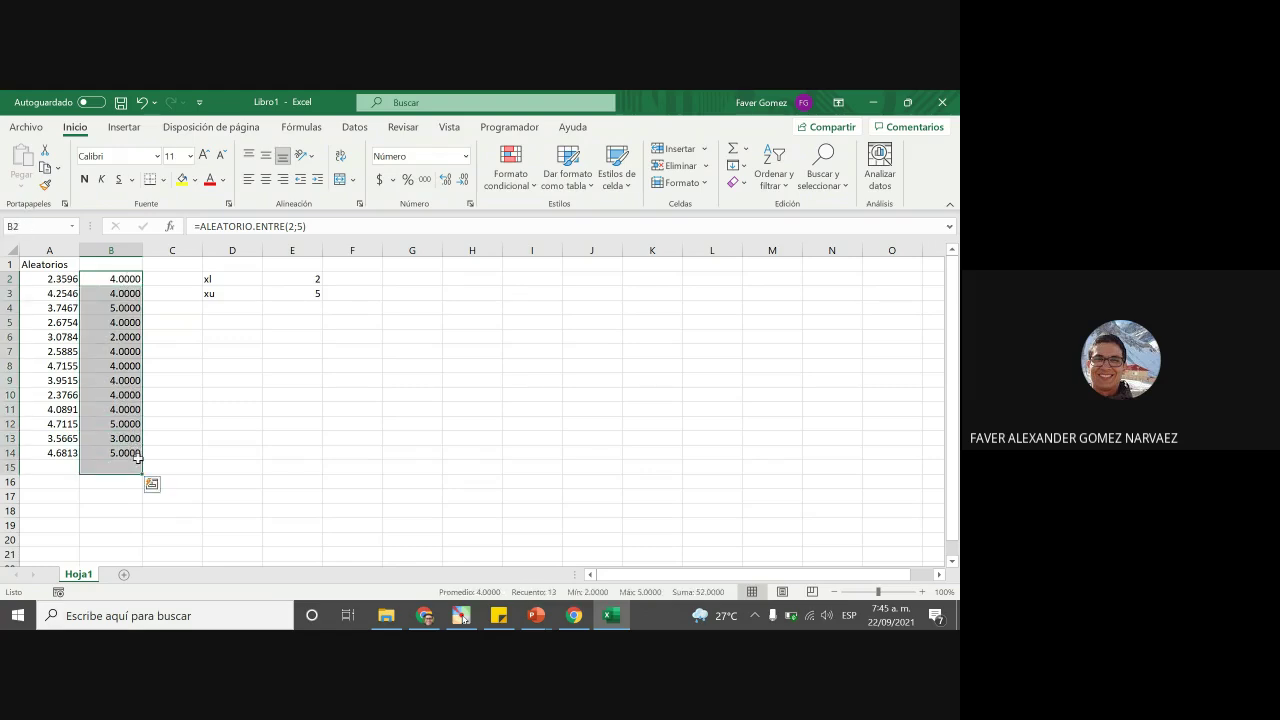
key("Delete")
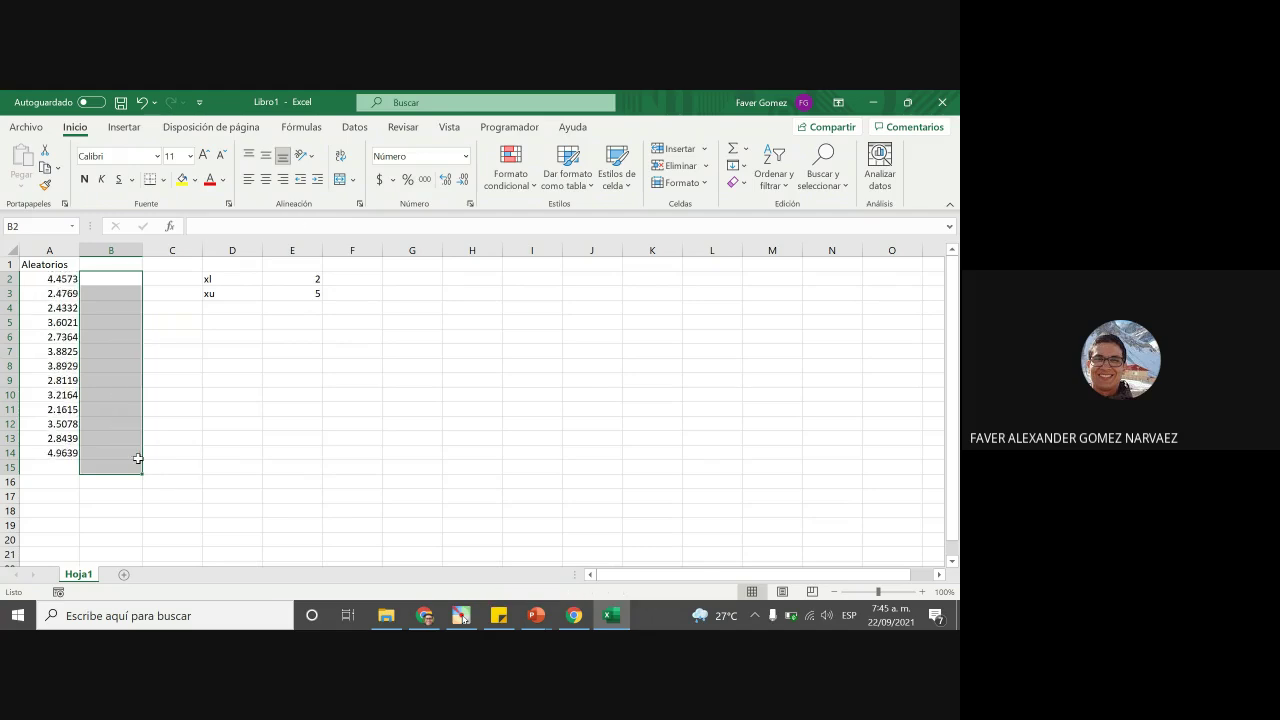
left_click(138, 458)
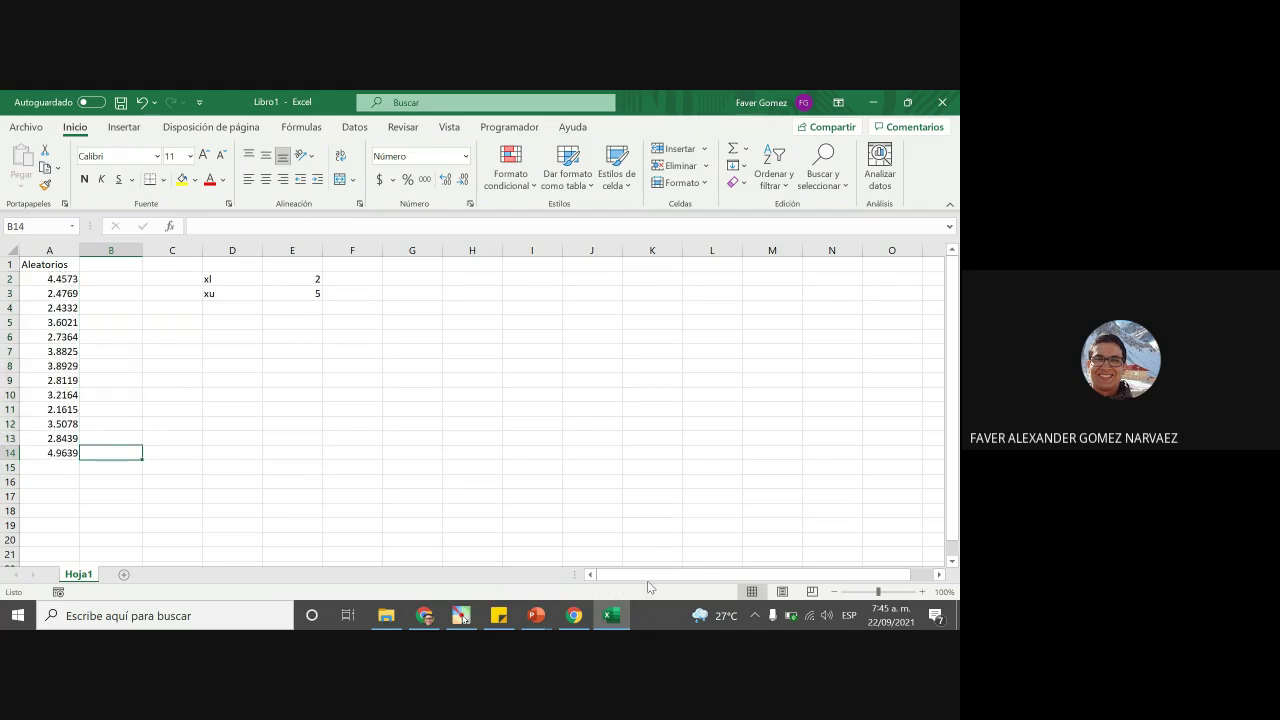
double_click(68, 280)
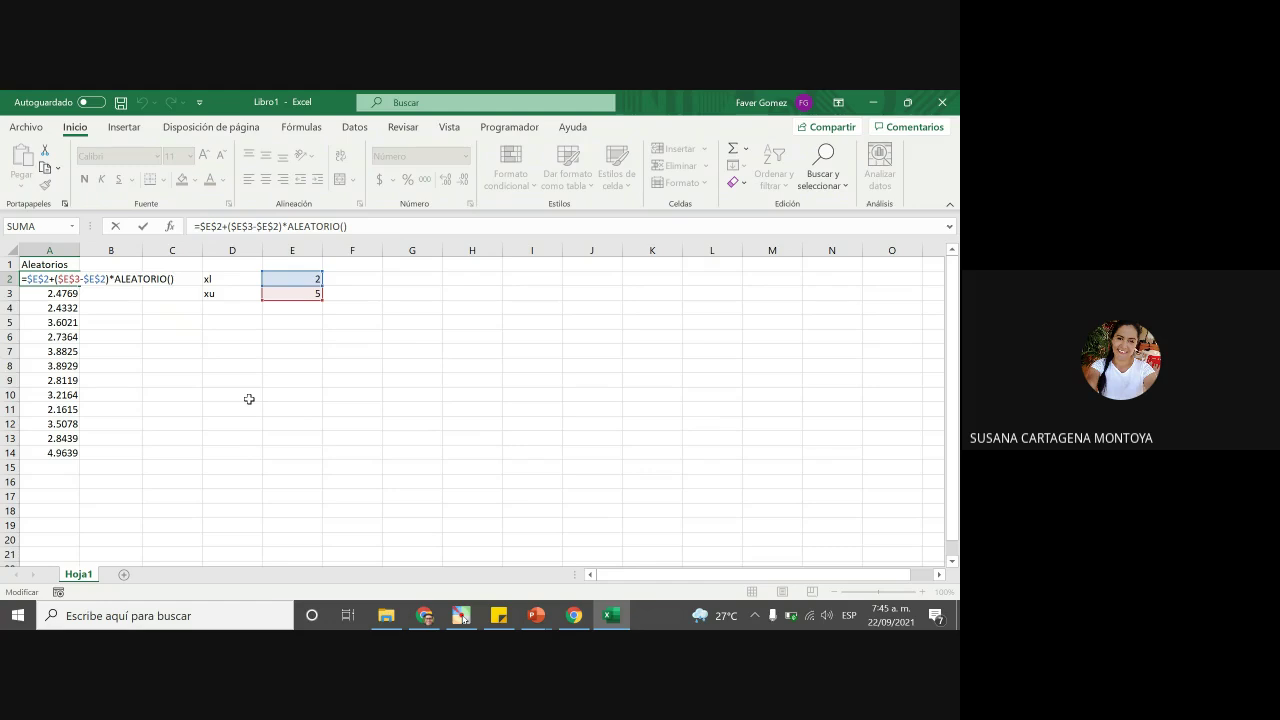
key("Escape")
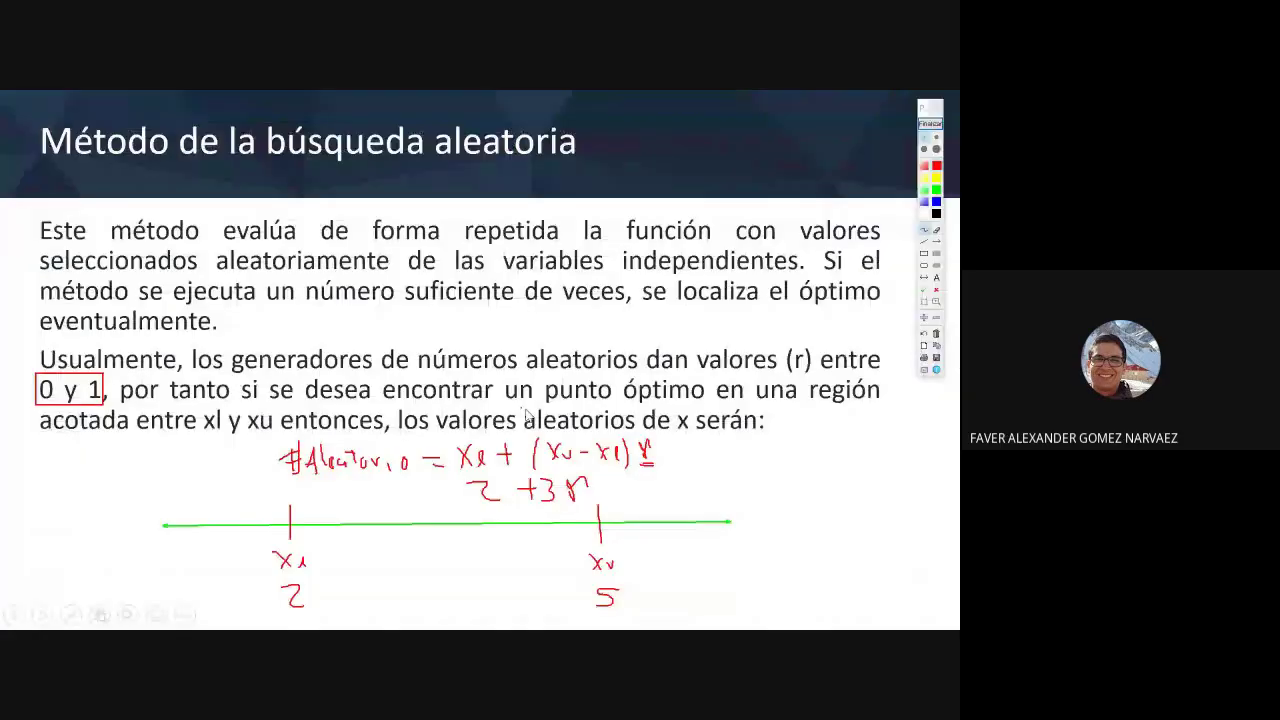
End the screen annotation, switch to the PowerPoint slide show and reveal the remaining content of the random search slide
left_click(928, 125)
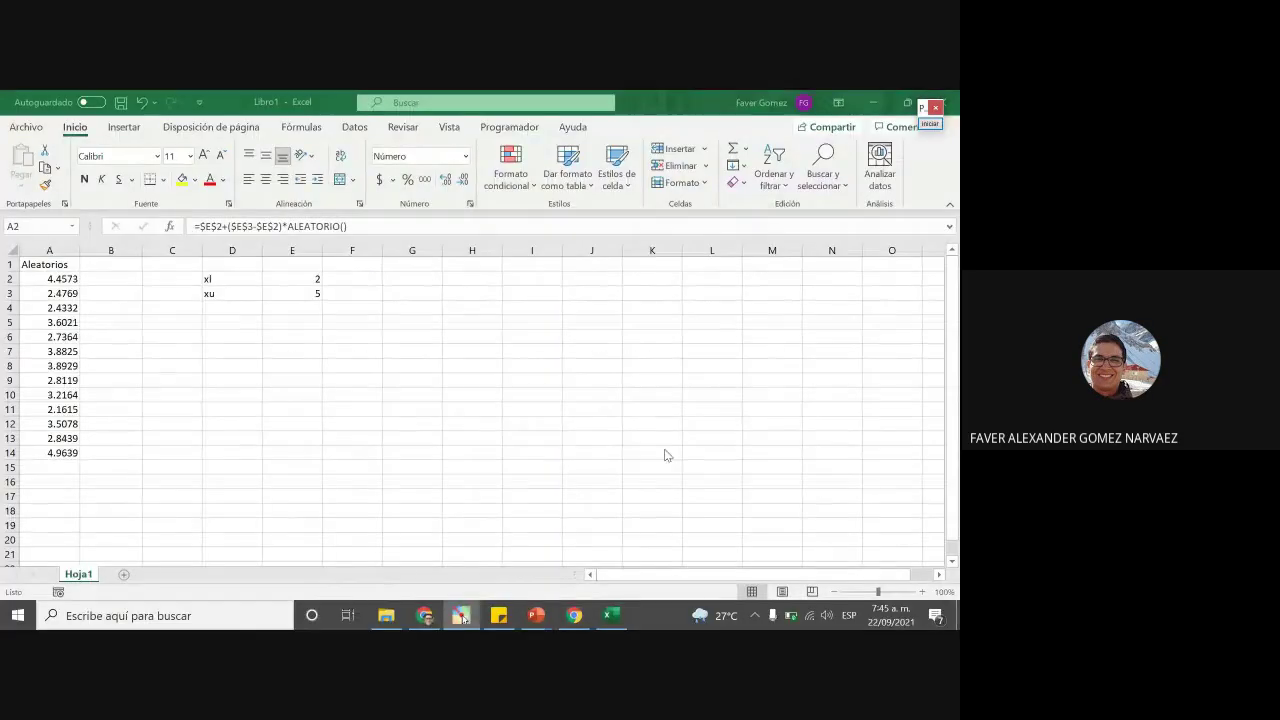
mouse_move(536, 614)
left_click(574, 516)
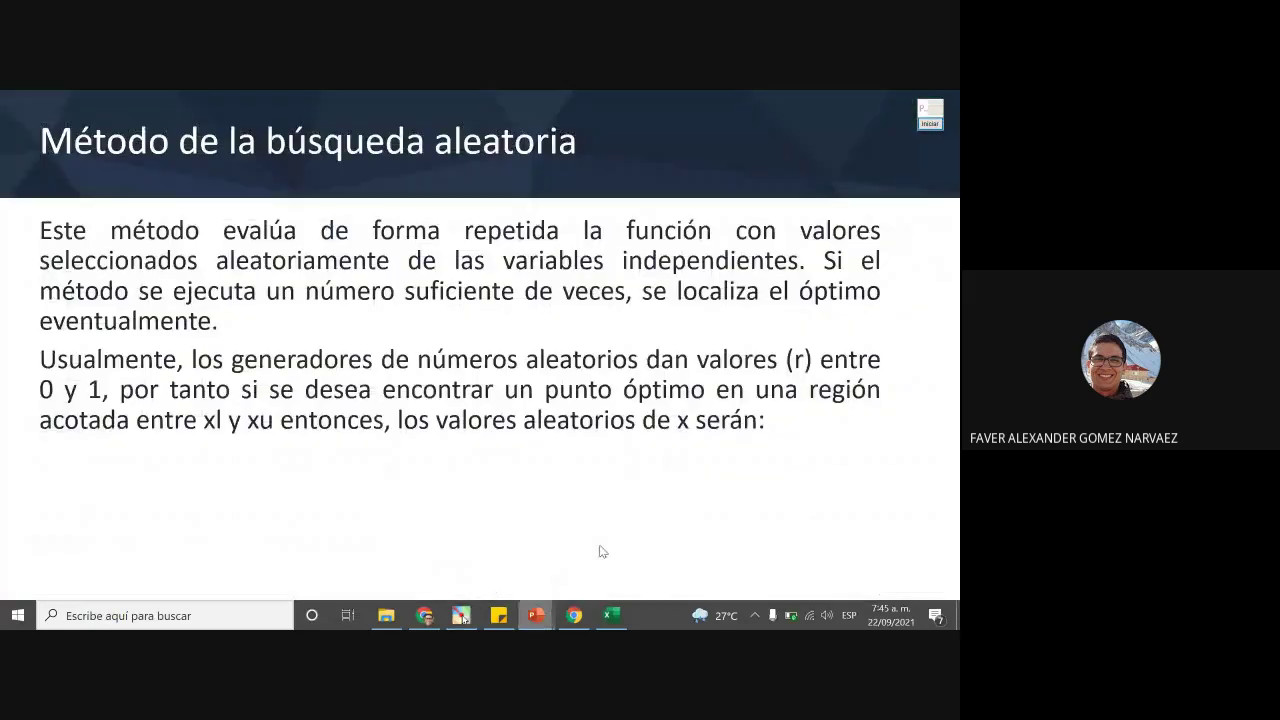
left_click(486, 531)
left_click(466, 620)
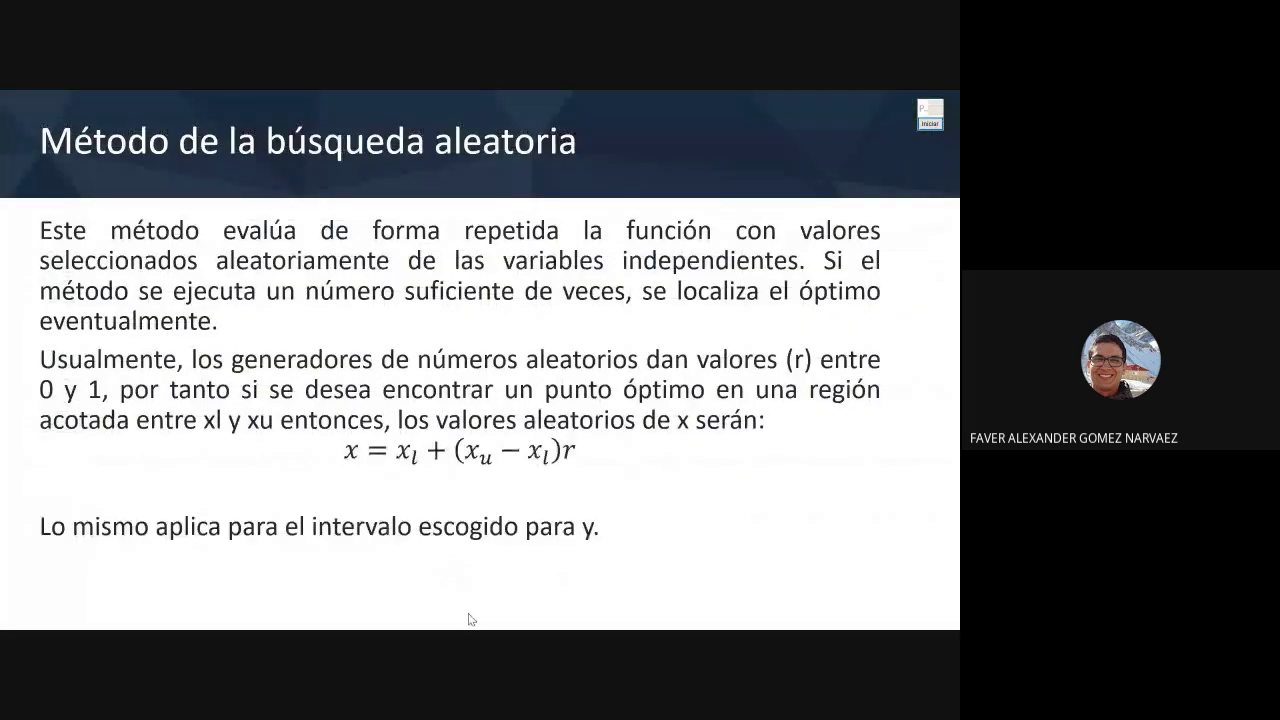